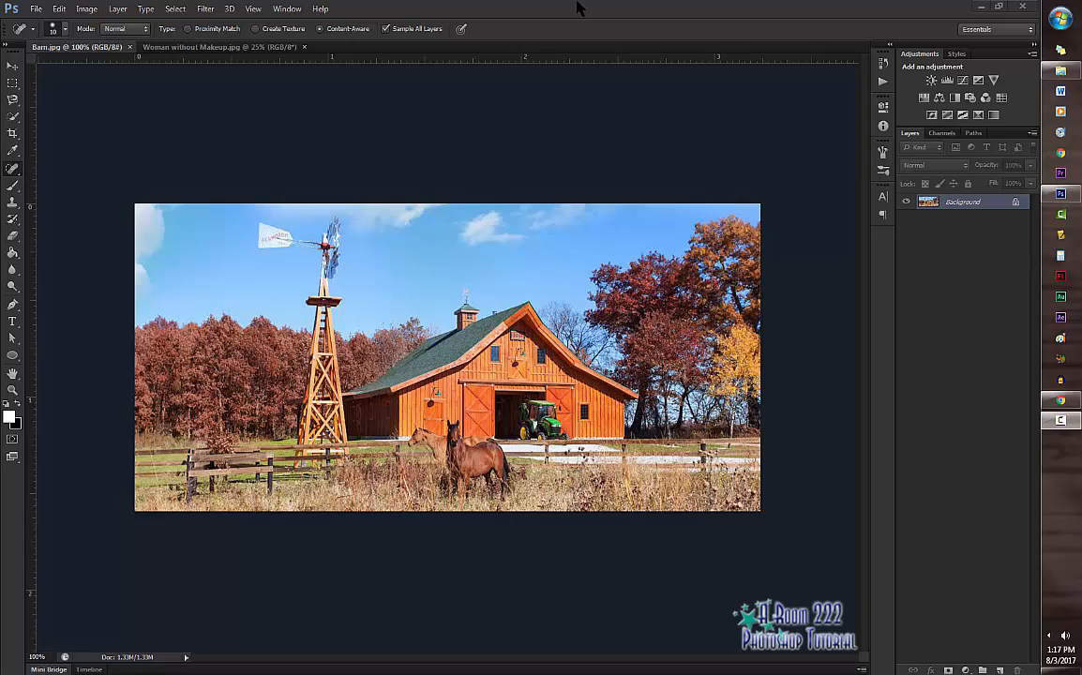
Step: Open the Utah National Park 1 image from the Landscape folder
{"action": "left_click", "coordinate": [36, 8]}
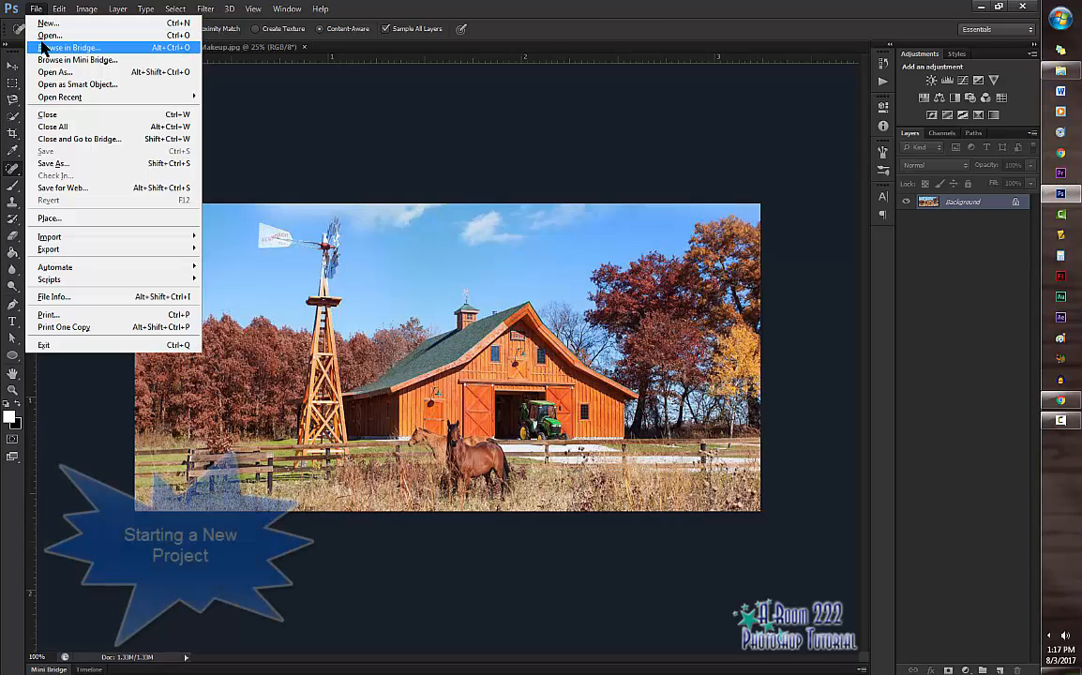
{"action": "left_click", "coordinate": [47, 35]}
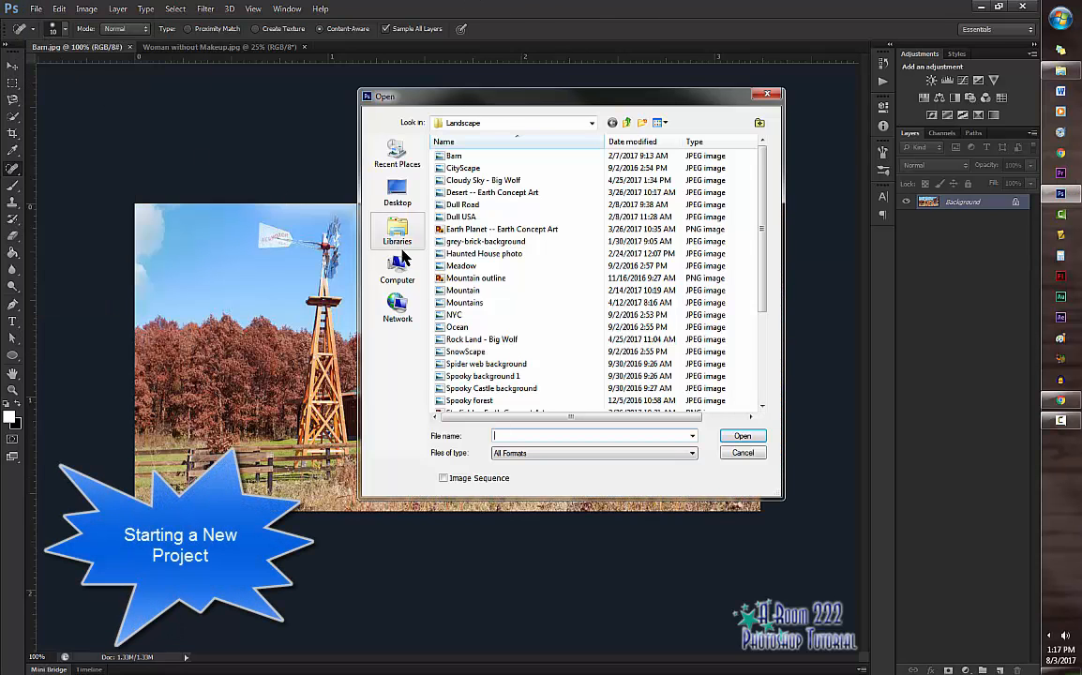
{"action": "left_click_drag", "start_coordinate": [767, 188], "coordinate": [764, 258]}
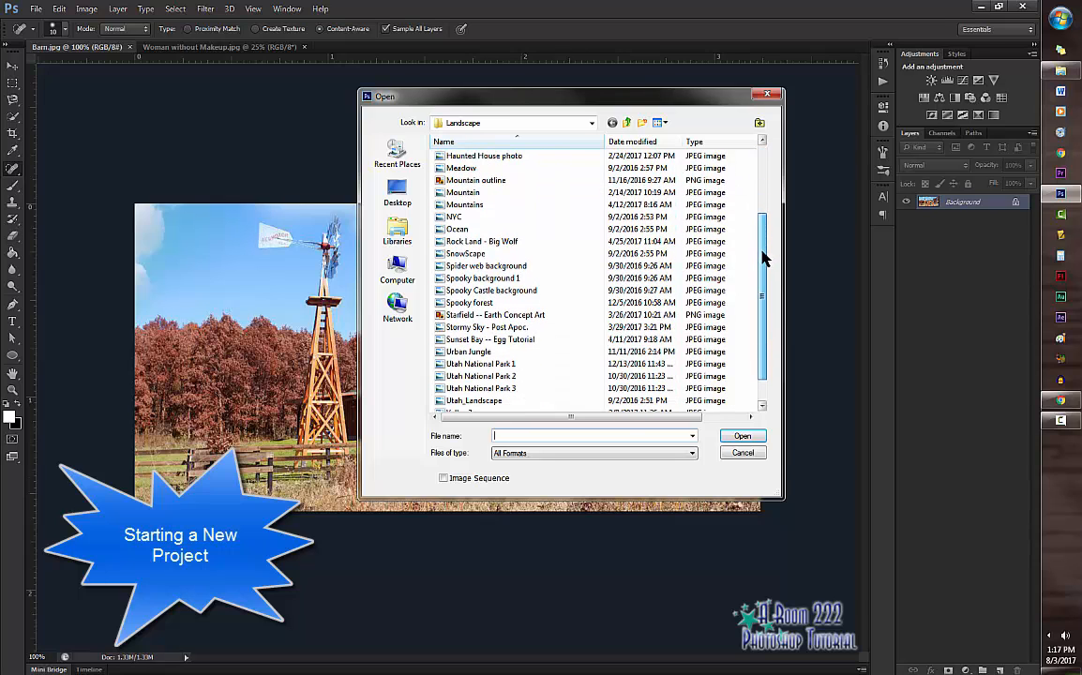
{"action": "left_click", "coordinate": [497, 365]}
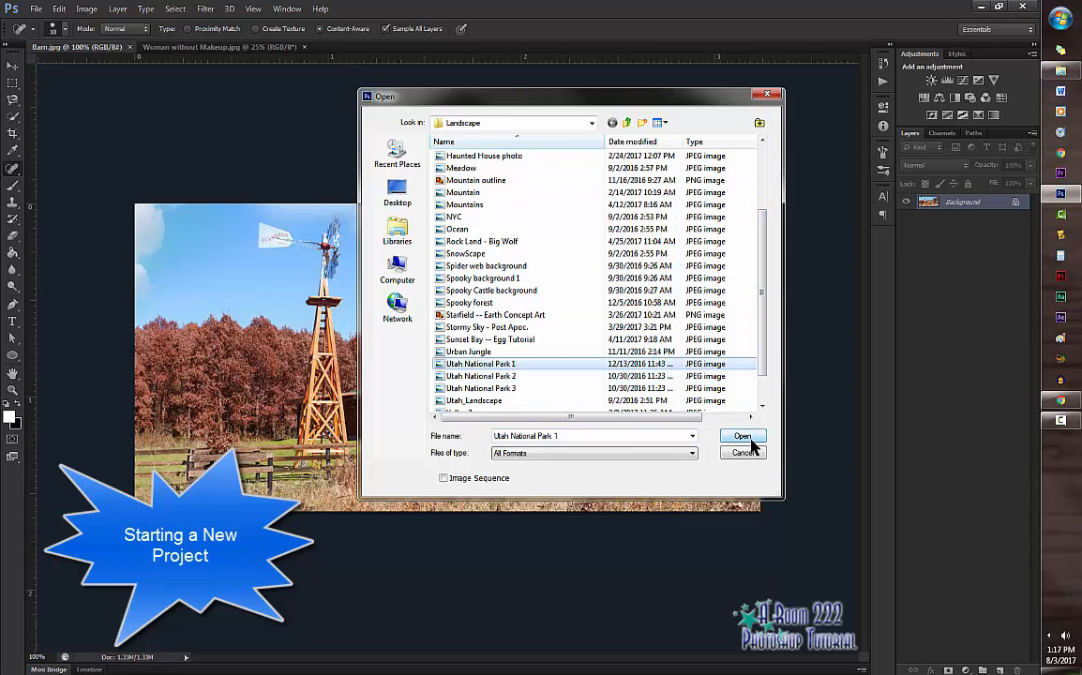
{"action": "left_click", "coordinate": [753, 439]}
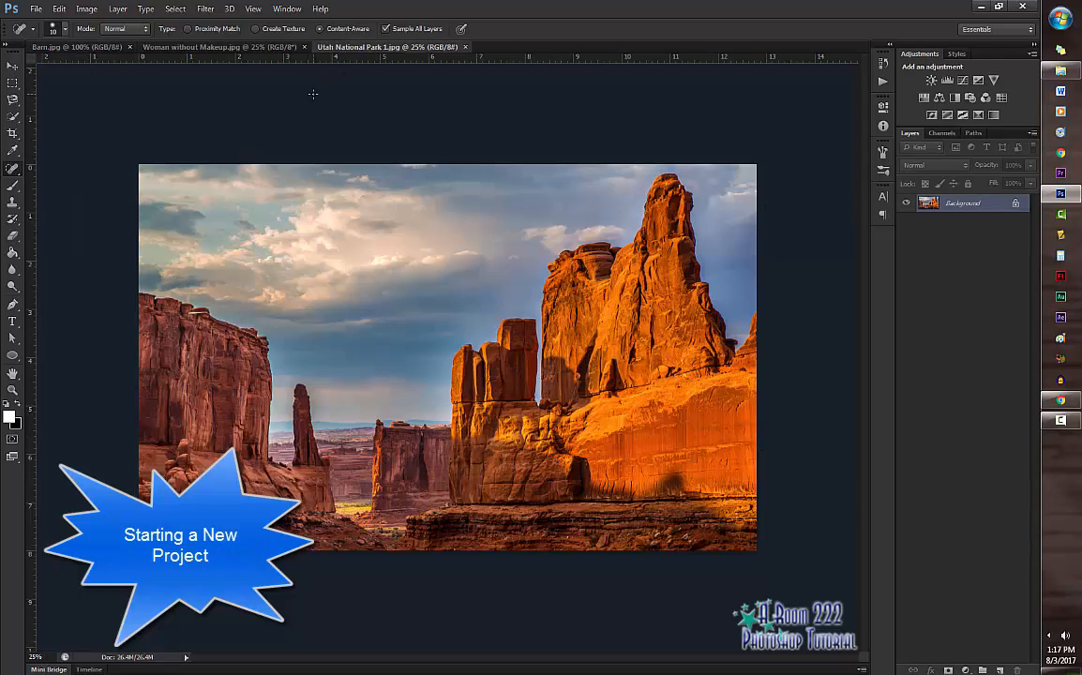
Step: Create a new custom document 11 inches wide and 15 inches high at 300 pixels/inch with a white background
{"action": "left_click", "coordinate": [34, 10]}
{"action": "left_click", "coordinate": [38, 23]}
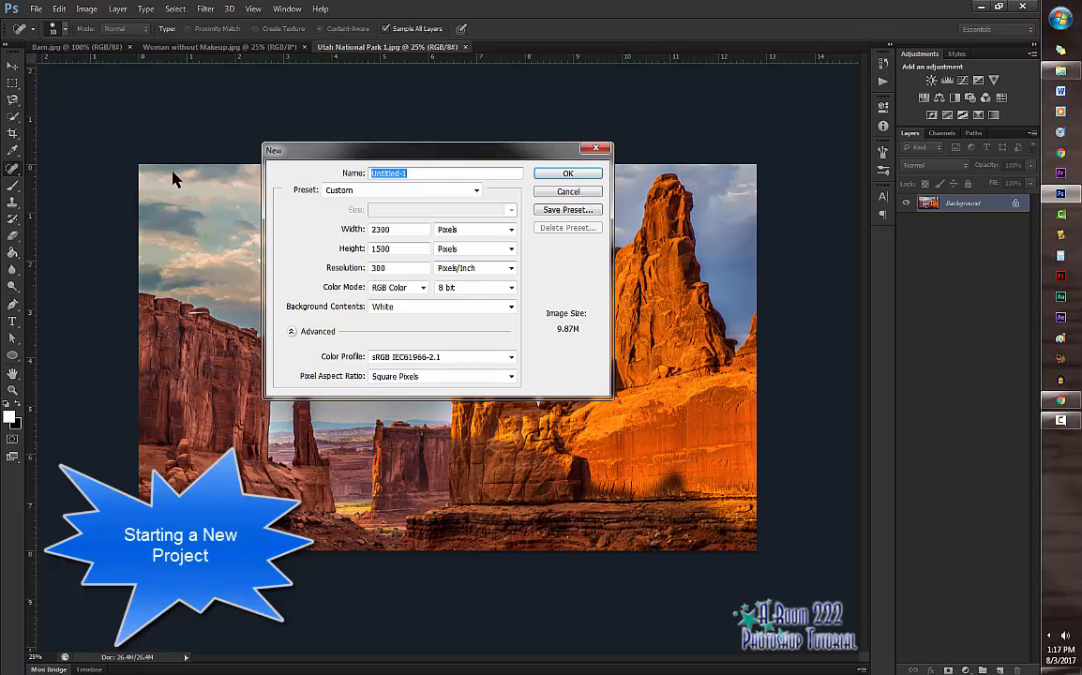
{"action": "left_click", "coordinate": [477, 190]}
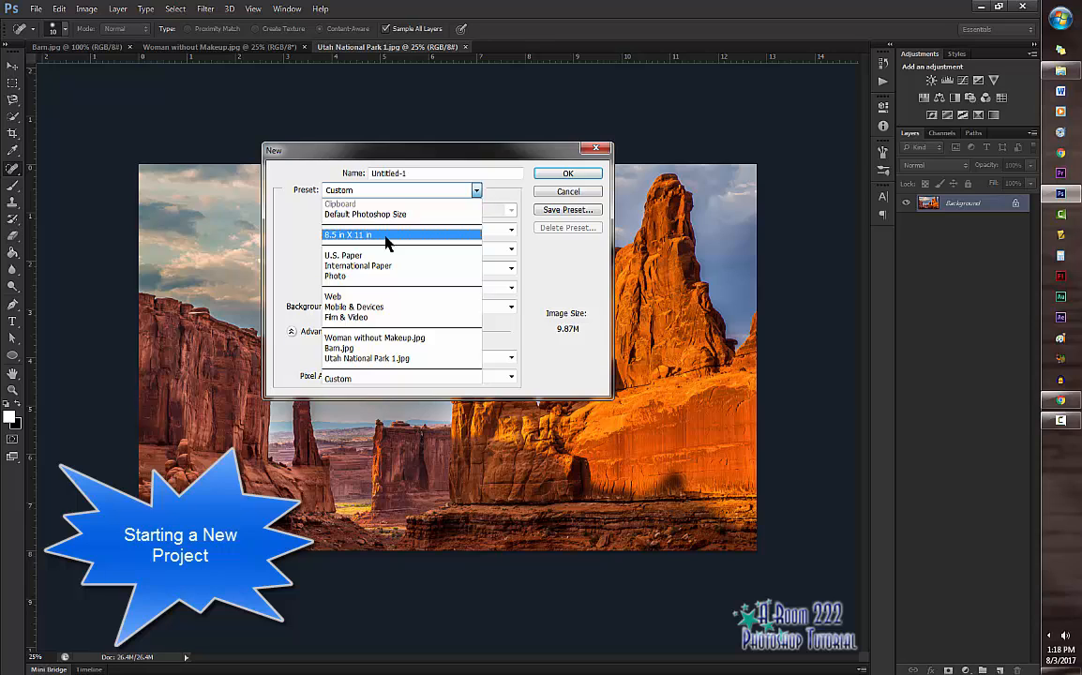
{"action": "left_click", "coordinate": [375, 378]}
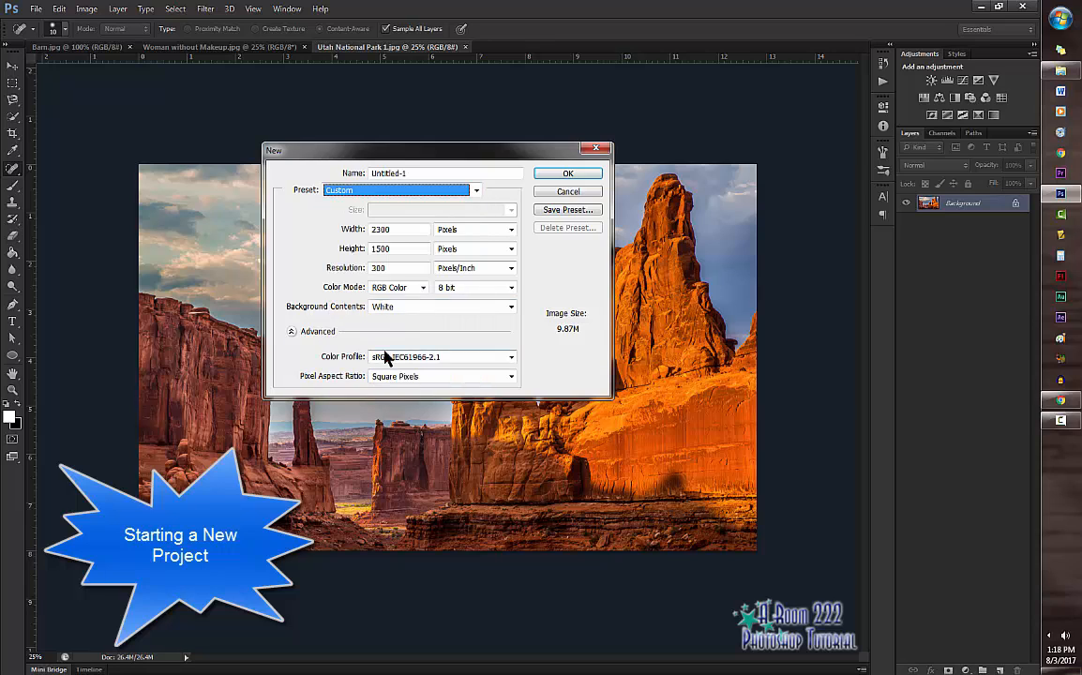
{"action": "left_click", "coordinate": [490, 232]}
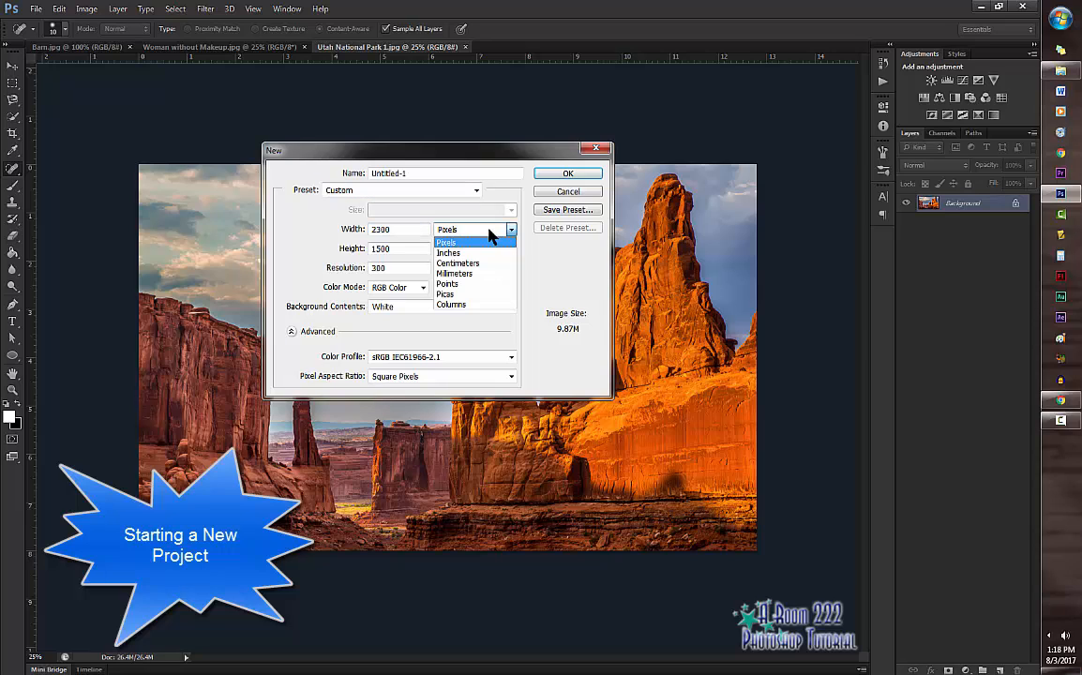
{"action": "left_click", "coordinate": [476, 253]}
{"action": "left_click", "coordinate": [352, 230]}
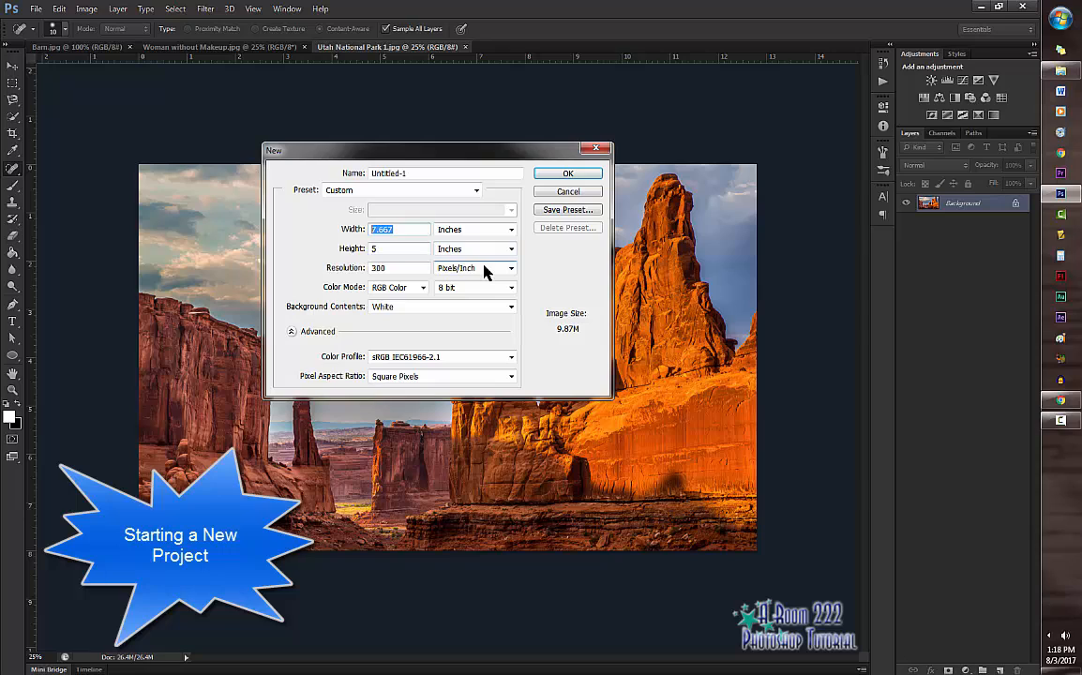
{"action": "type", "text": "11"}
{"action": "left_click_drag", "start_coordinate": [391, 250], "coordinate": [349, 250]}
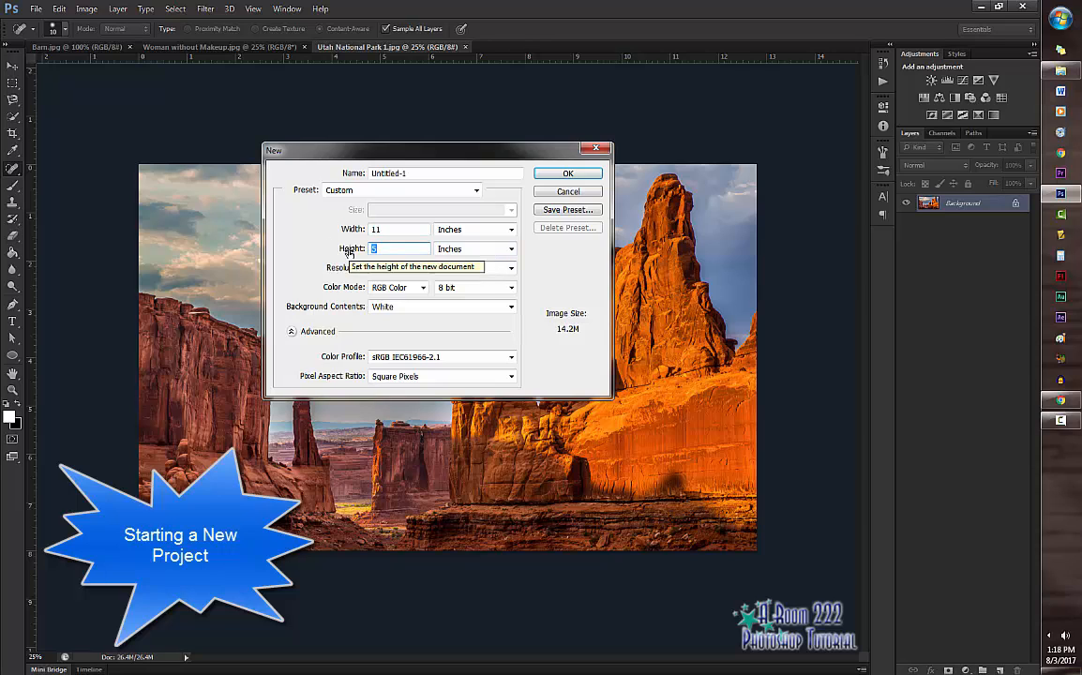
{"action": "type", "text": "15"}
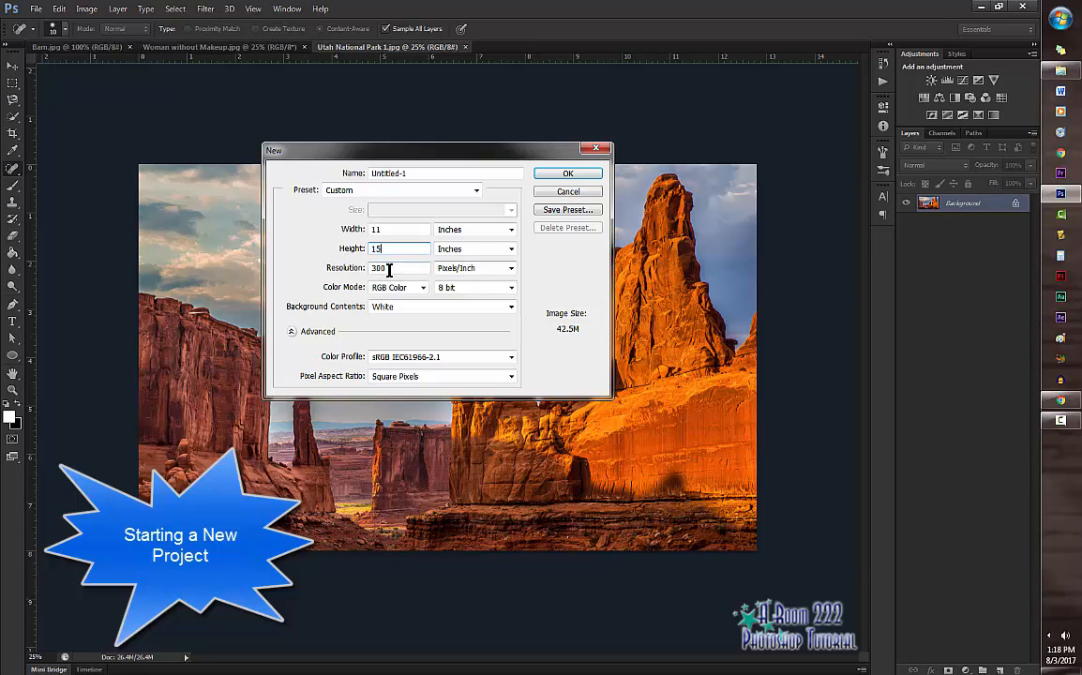
{"action": "left_click", "coordinate": [395, 269]}
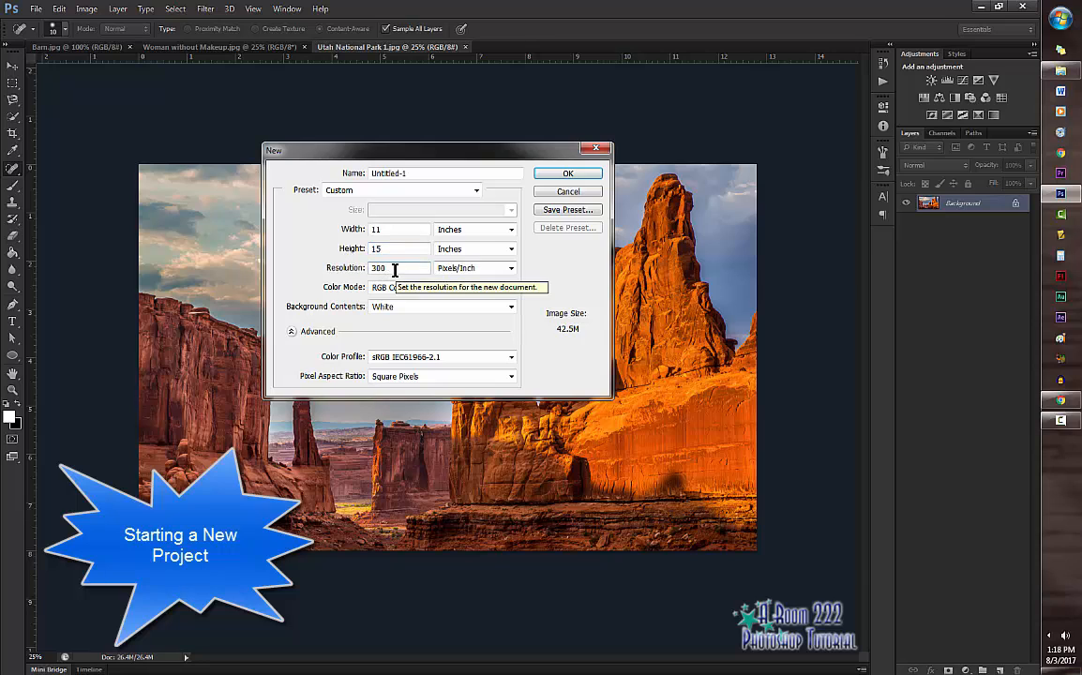
{"action": "left_click", "coordinate": [565, 175]}
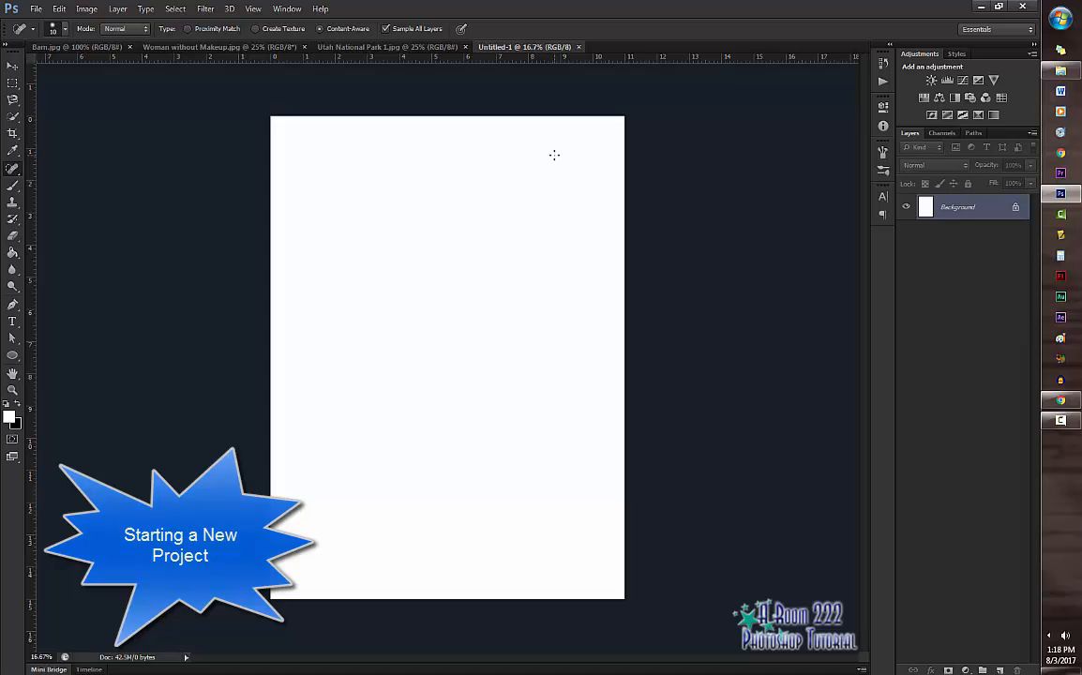
Step: In the Utah National Park 1 photo, select the left cliff and the sky up to the tall rocks with the Quick Selection tool
{"action": "key", "text": "b"}
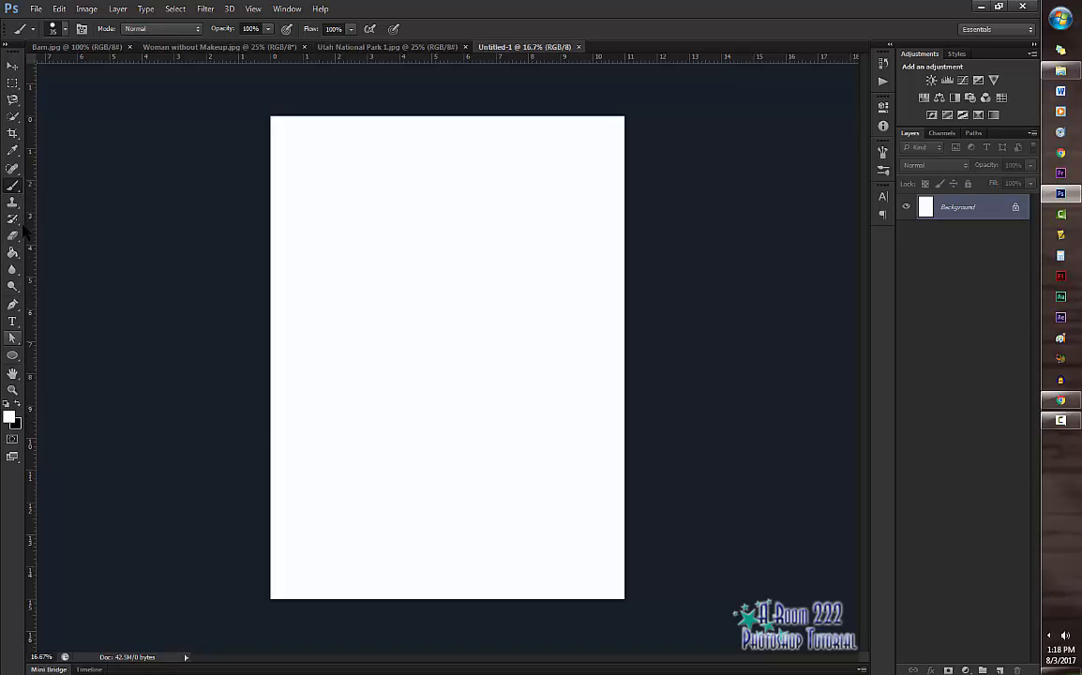
{"action": "left_click", "coordinate": [13, 116]}
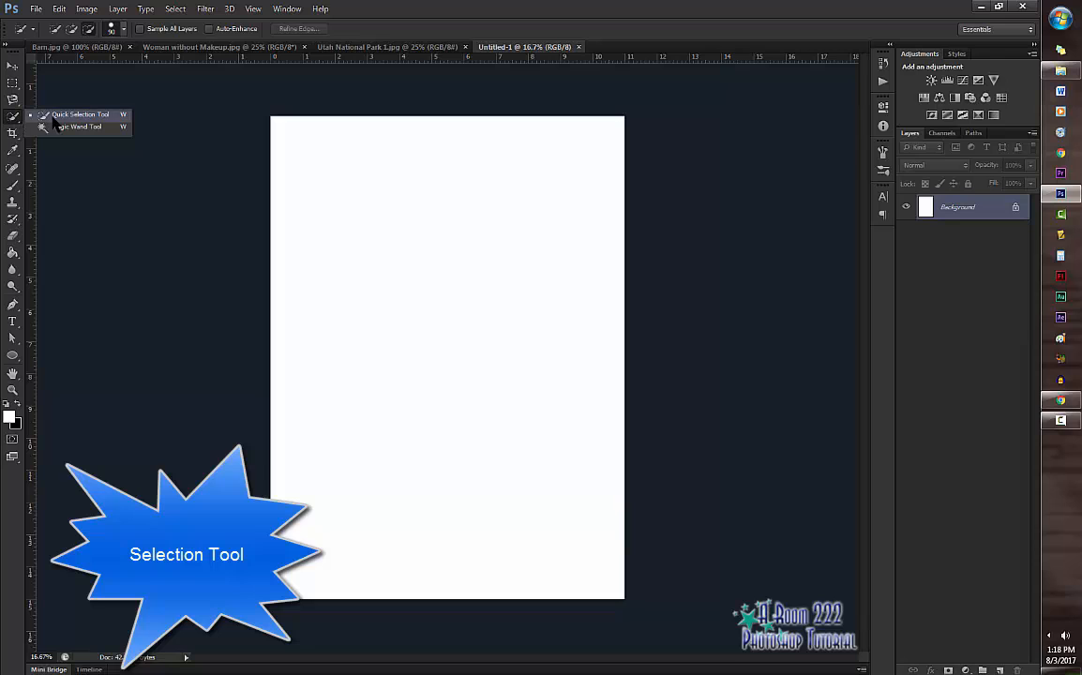
{"action": "left_click", "coordinate": [57, 115]}
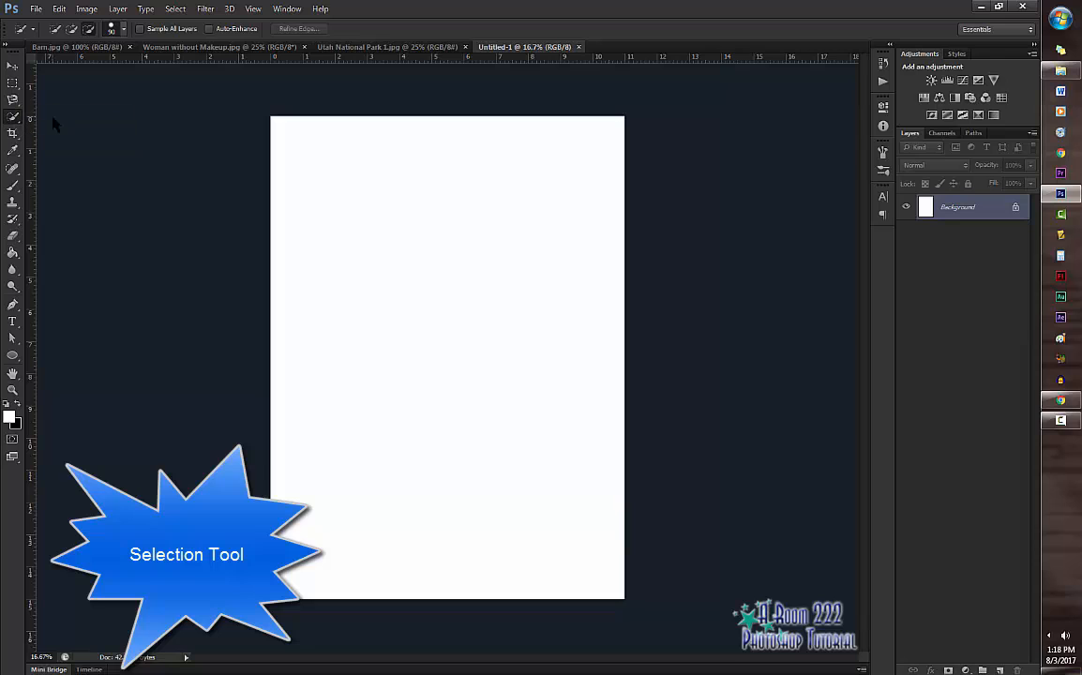
{"action": "left_click", "coordinate": [328, 47]}
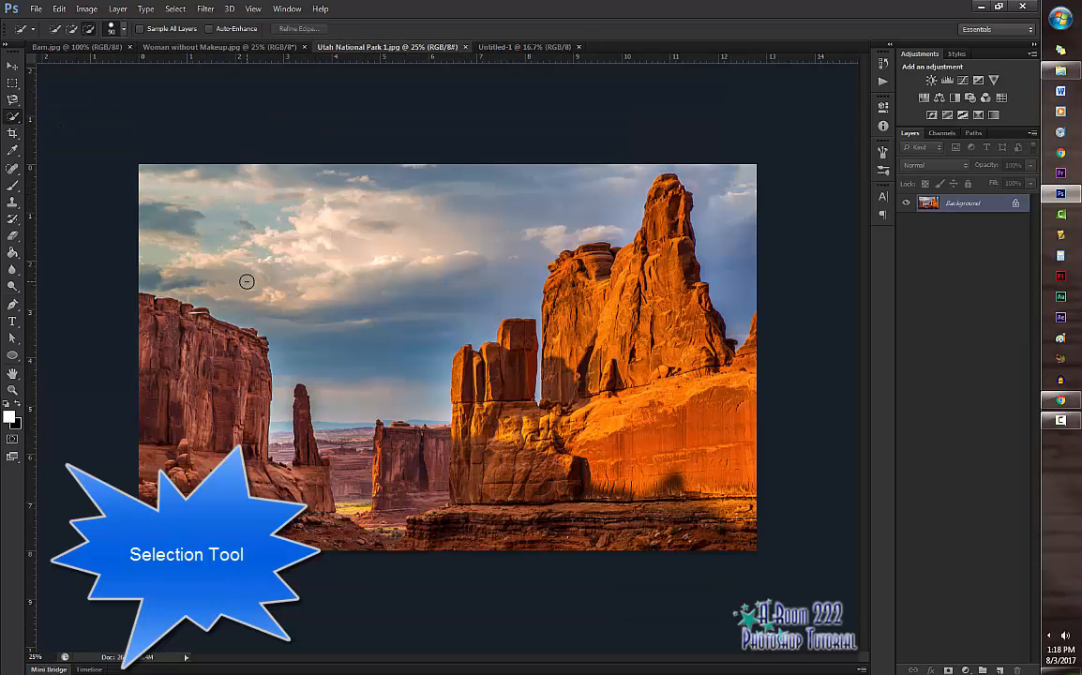
{"action": "mouse_move", "coordinate": [150, 305]}
{"action": "left_mouse_down"}
{"action": "mouse_move", "coordinate": [173, 302]}
{"action": "mouse_move", "coordinate": [236, 384]}
{"action": "mouse_move", "coordinate": [252, 422]}
{"action": "mouse_move", "coordinate": [246, 439]}
{"action": "left_mouse_up"}
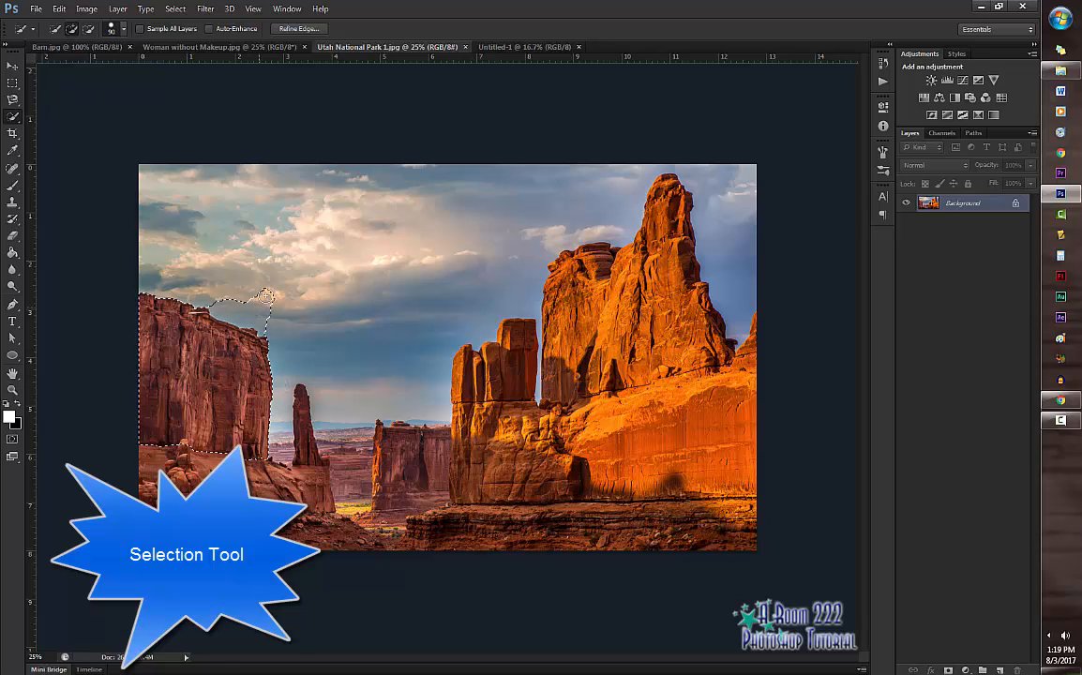
{"action": "mouse_move", "coordinate": [265, 297]}
{"action": "left_mouse_down"}
{"action": "mouse_move", "coordinate": [276, 283]}
{"action": "mouse_move", "coordinate": [563, 275]}
{"action": "left_mouse_up"}
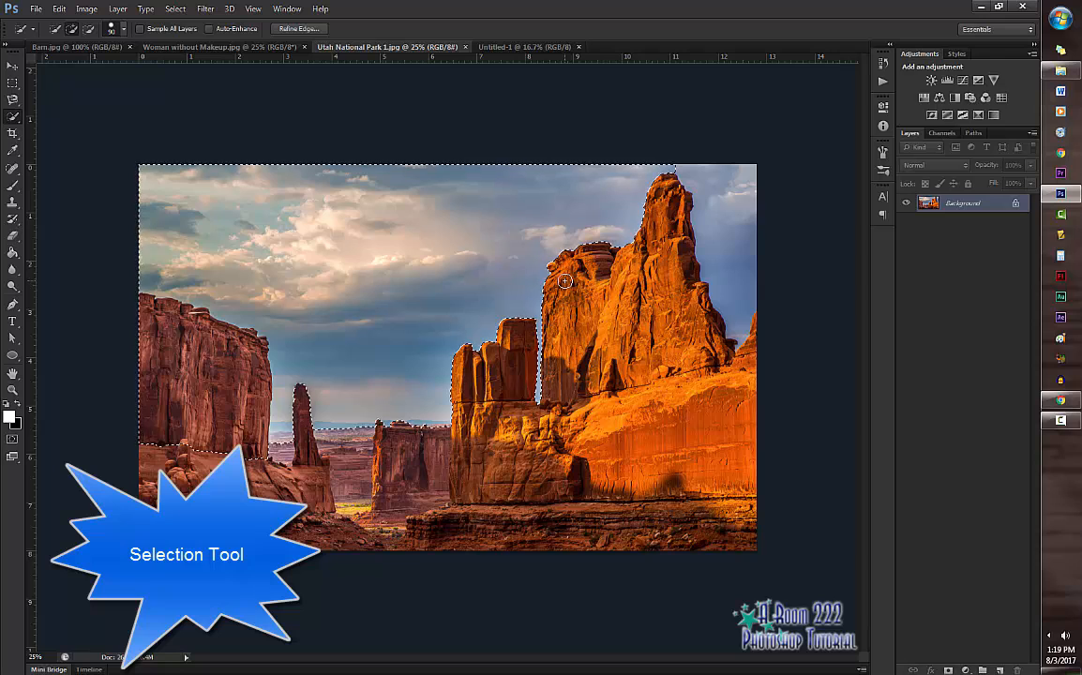
Step: Subtract the lower-middle and right-hand parts of the sky from the selection
{"action": "key", "text": "alt"}
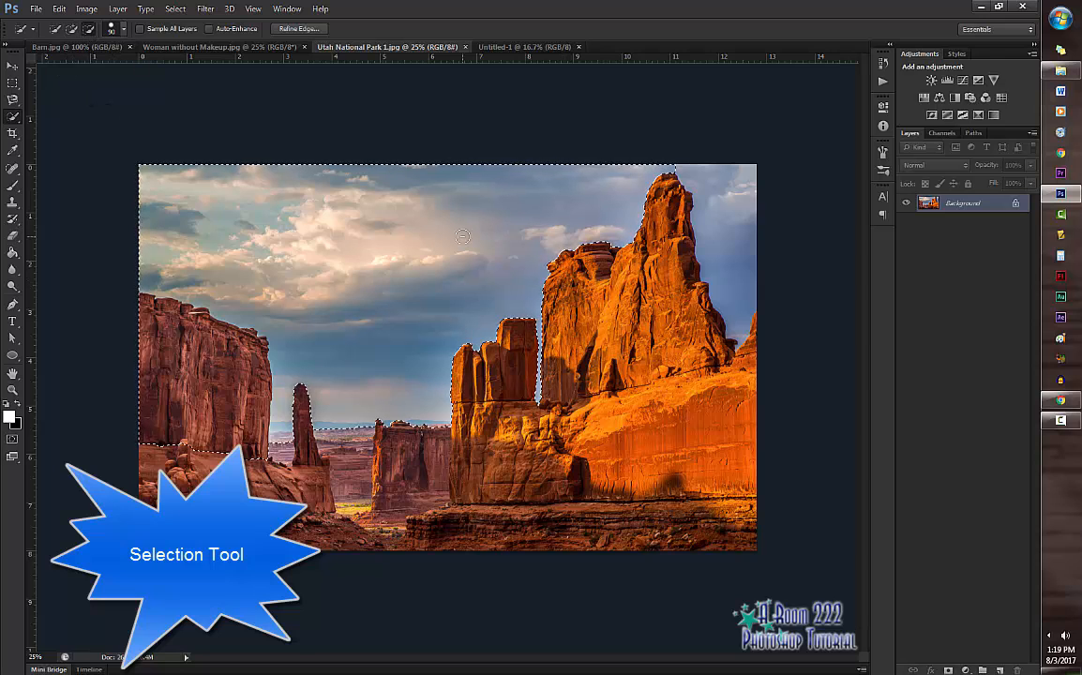
{"action": "mouse_move", "coordinate": [462, 237]}
{"action": "left_mouse_down"}
{"action": "mouse_move", "coordinate": [511, 226]}
{"action": "mouse_move", "coordinate": [533, 235]}
{"action": "mouse_move", "coordinate": [427, 237]}
{"action": "mouse_move", "coordinate": [341, 342]}
{"action": "left_mouse_up"}
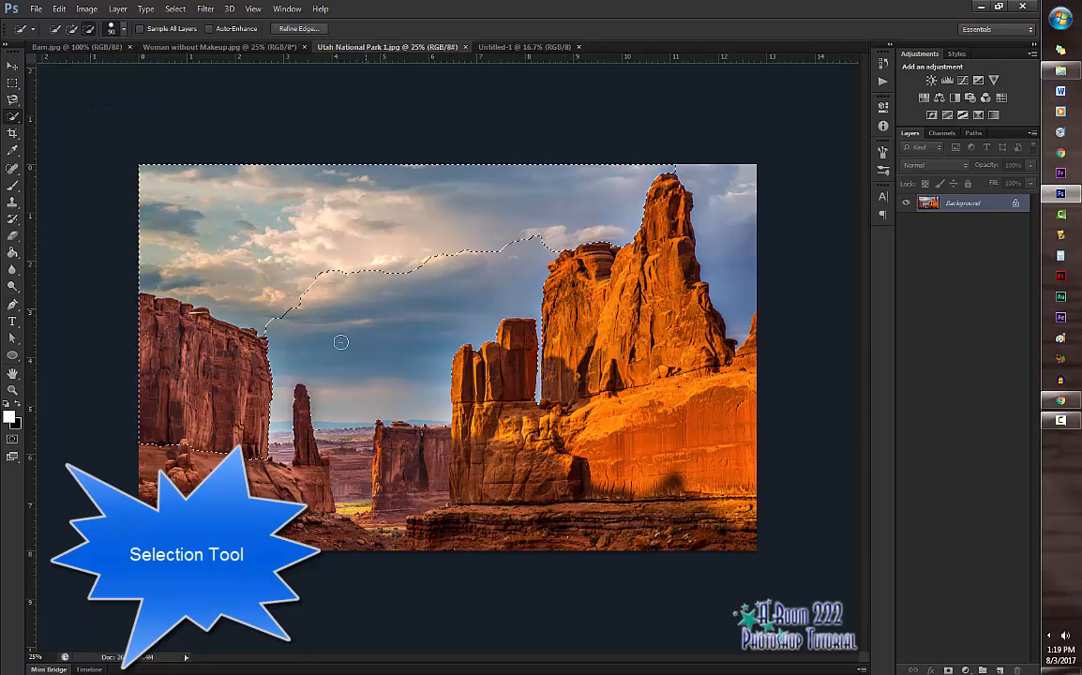
{"action": "left_click_drag", "start_coordinate": [493, 245], "coordinate": [539, 164]}
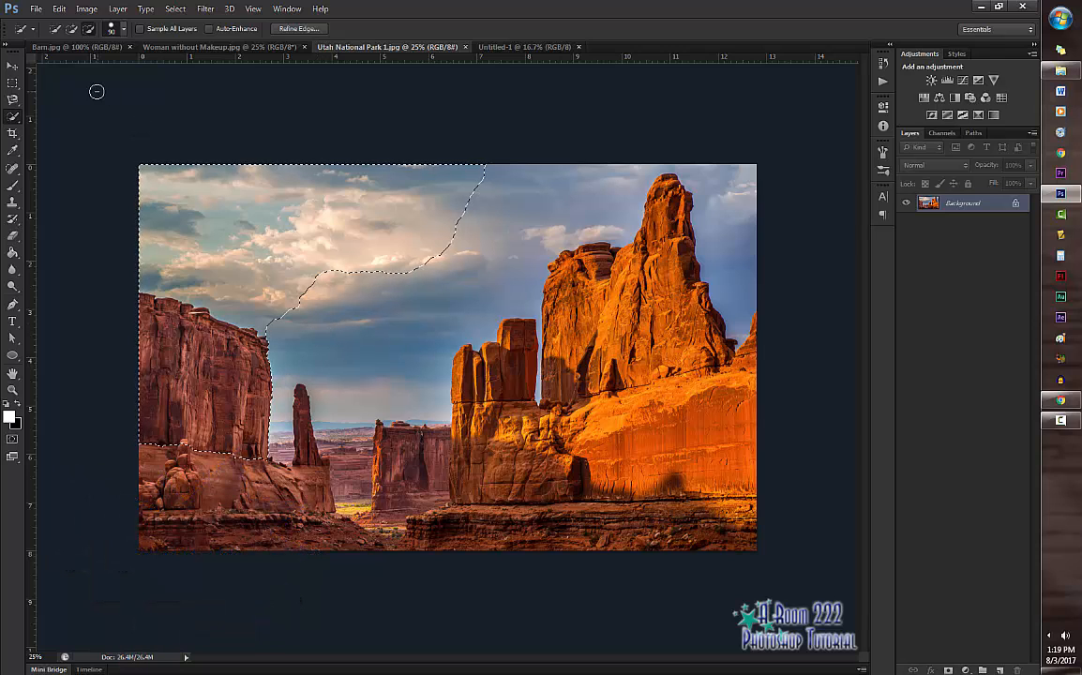
Step: Switch to the Woman without Makeup photo with the Spot Healing Brush and enlarge the brush to size 60
{"action": "left_click", "coordinate": [13, 169]}
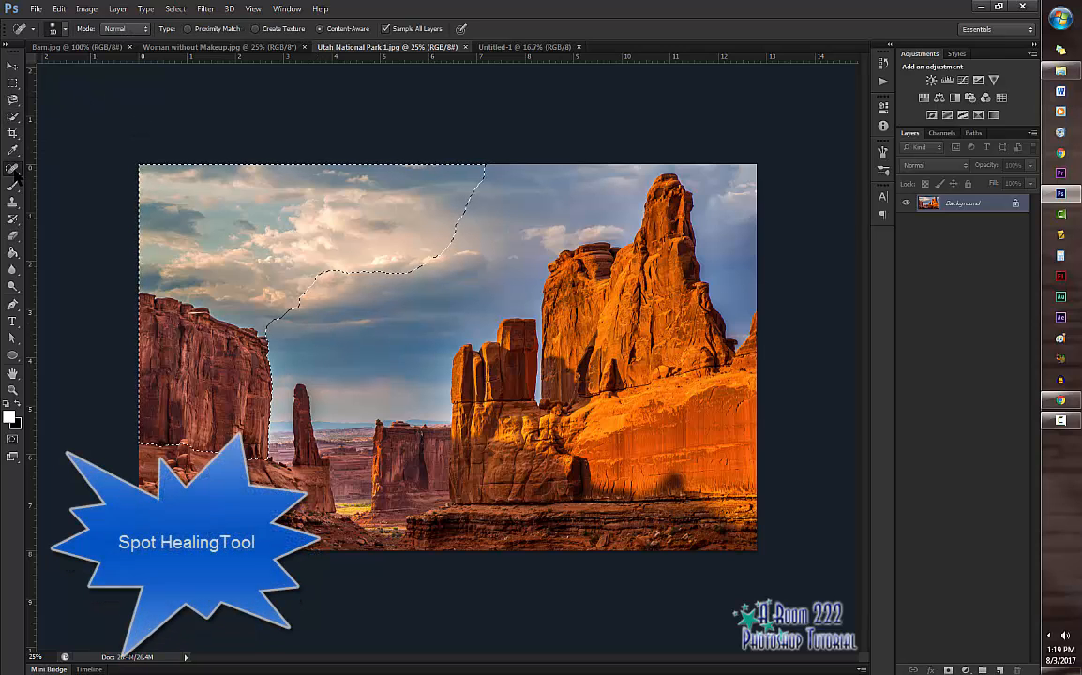
{"action": "right_click", "coordinate": [15, 174]}
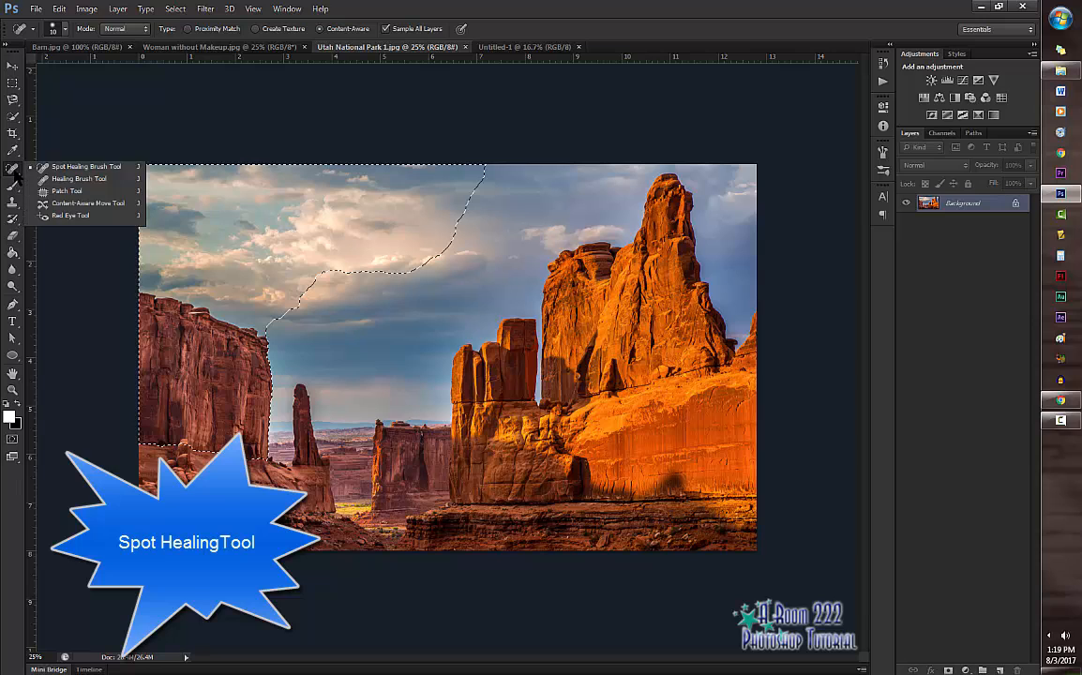
{"action": "left_click", "coordinate": [75, 168]}
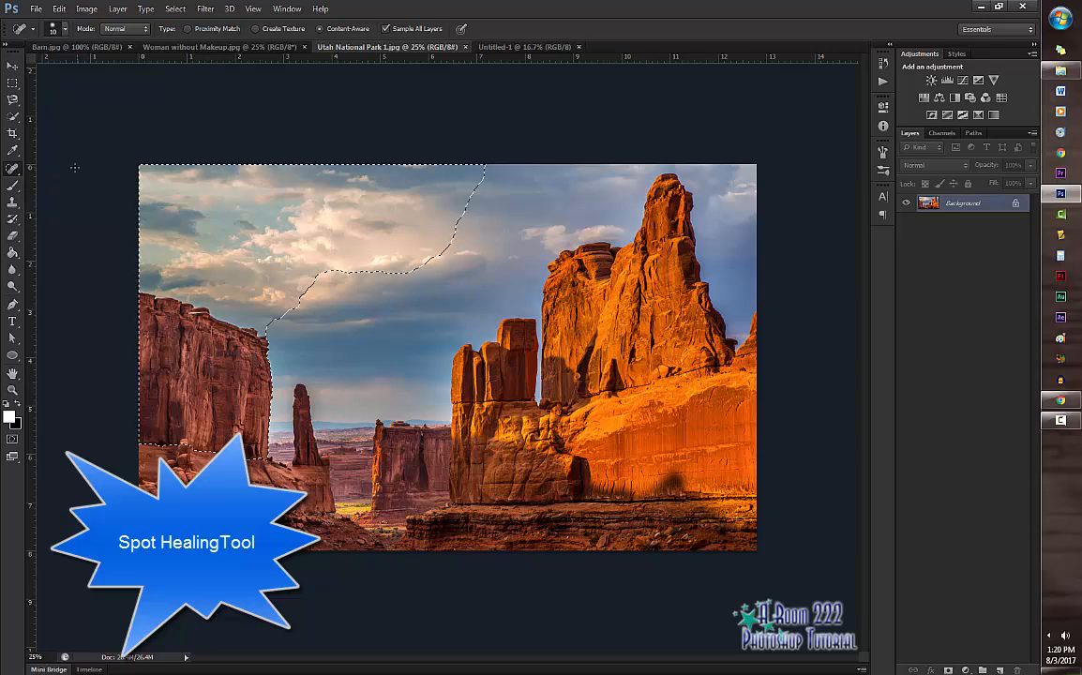
{"action": "left_click", "coordinate": [178, 49]}
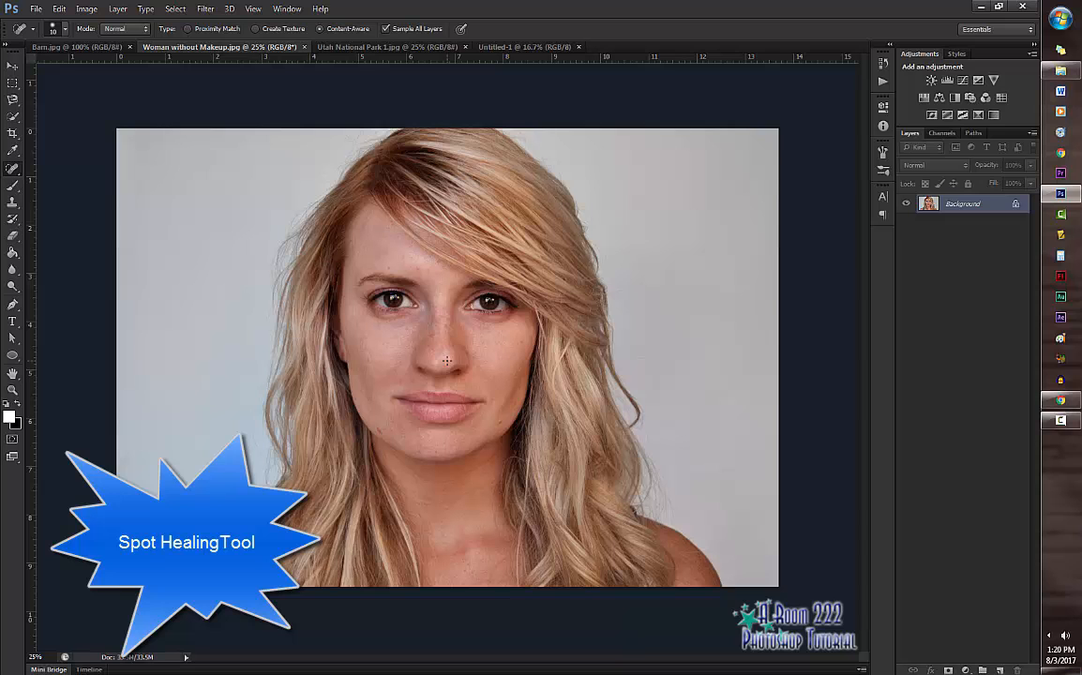
{"action": "scroll", "coordinate": [448, 361], "scroll_direction": "up", "scroll_amount": 2}
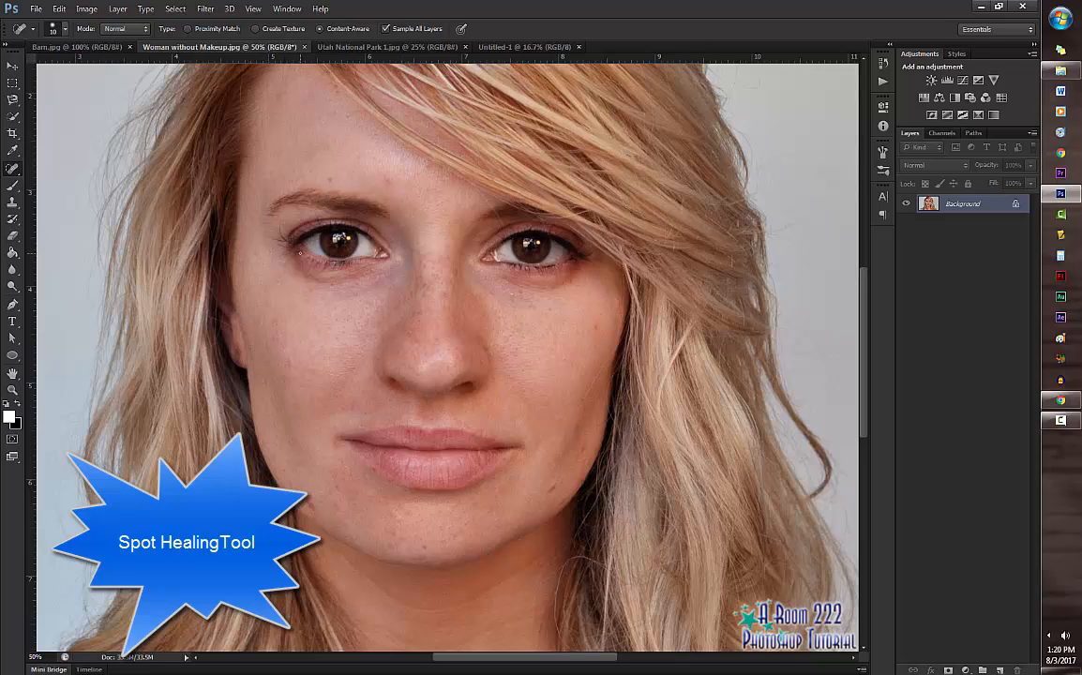
{"action": "key", "text": "bracketright"}
{"action": "key", "text": "bracketright"}
{"action": "key", "text": "bracketright"}
Step: Duplicate the Background layer and heal the blemishes along the jaw and lower cheek on the copy
{"action": "key", "text": "ctrl+j"}
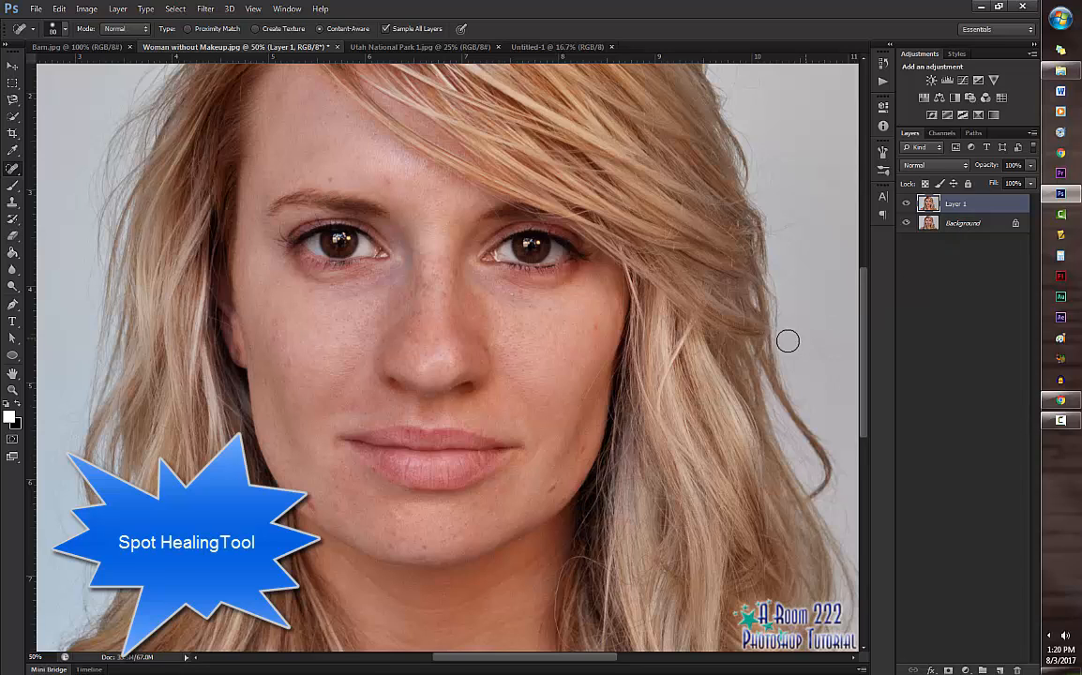
{"action": "left_click", "coordinate": [317, 511]}
{"action": "left_click_drag", "start_coordinate": [546, 491], "coordinate": [557, 485]}
{"action": "left_click", "coordinate": [595, 459]}
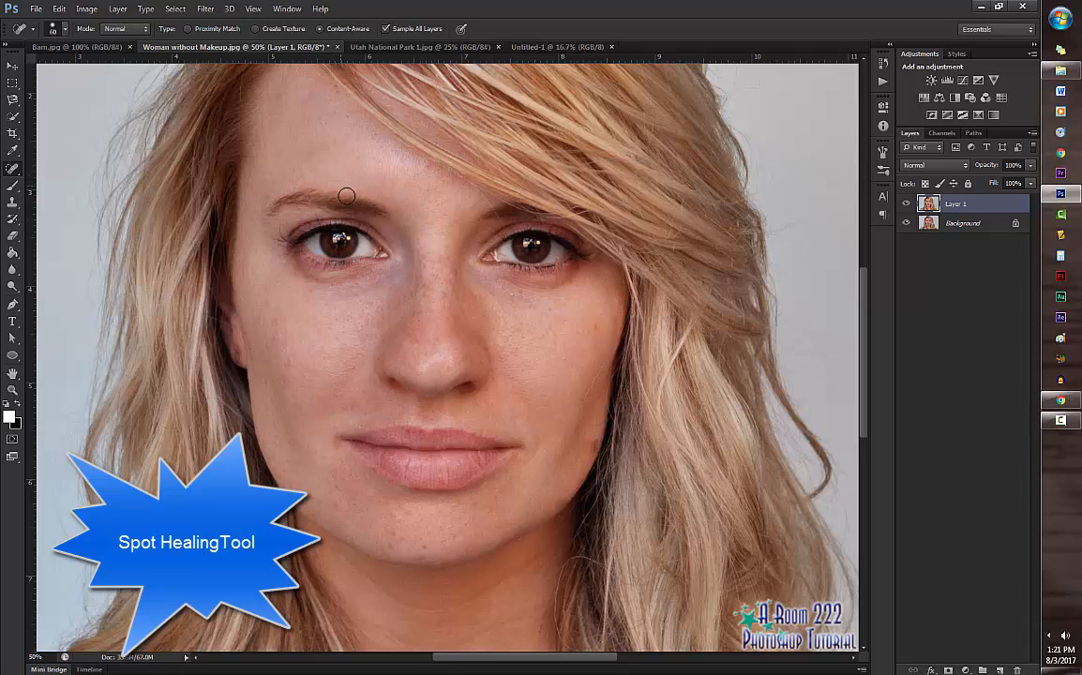
Step: Try a long healing stroke from the forehead across the eyebrow and eye to the opposite cheek, and undo it
{"action": "mouse_move", "coordinate": [253, 179]}
{"action": "left_mouse_down"}
{"action": "mouse_move", "coordinate": [517, 332]}
{"action": "mouse_move", "coordinate": [606, 401]}
{"action": "left_mouse_up"}
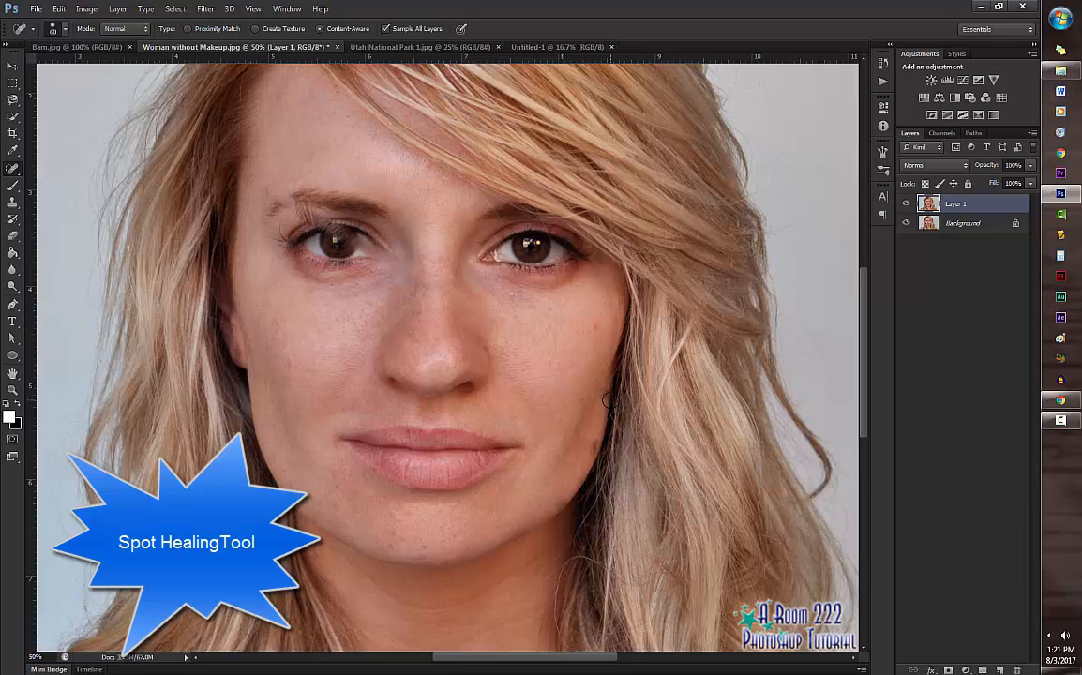
{"action": "left_click", "coordinate": [58, 8]}
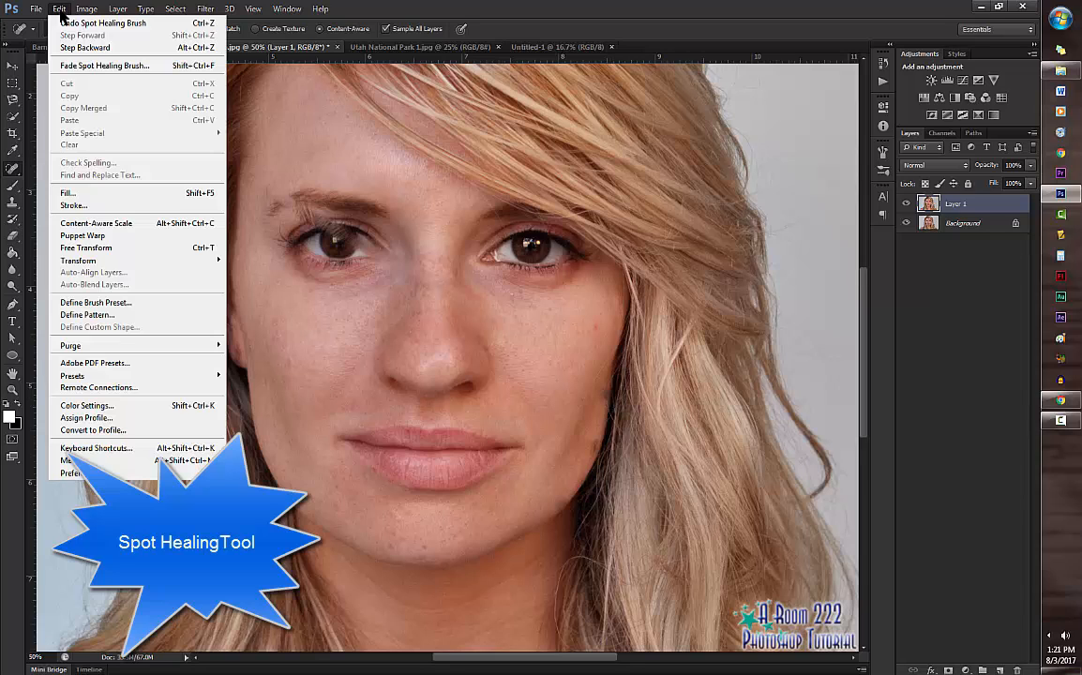
{"action": "left_click", "coordinate": [64, 23]}
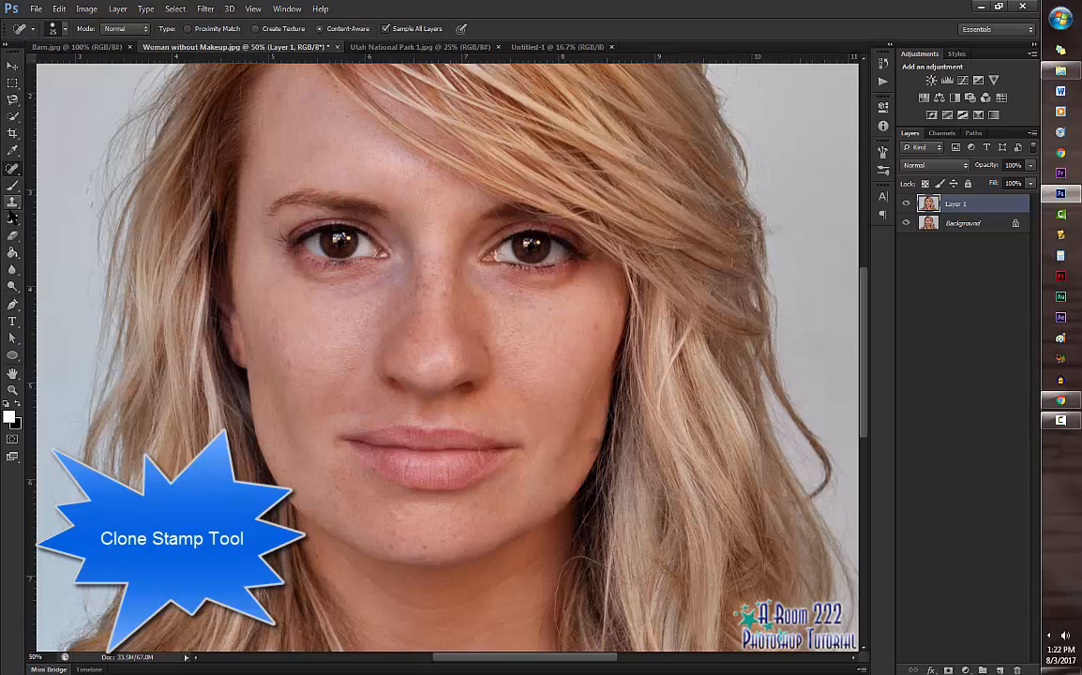
Step: Activate the Clone Stamp tool with a 200 px brush and set its opacity to 100%
{"action": "left_click", "coordinate": [12, 202]}
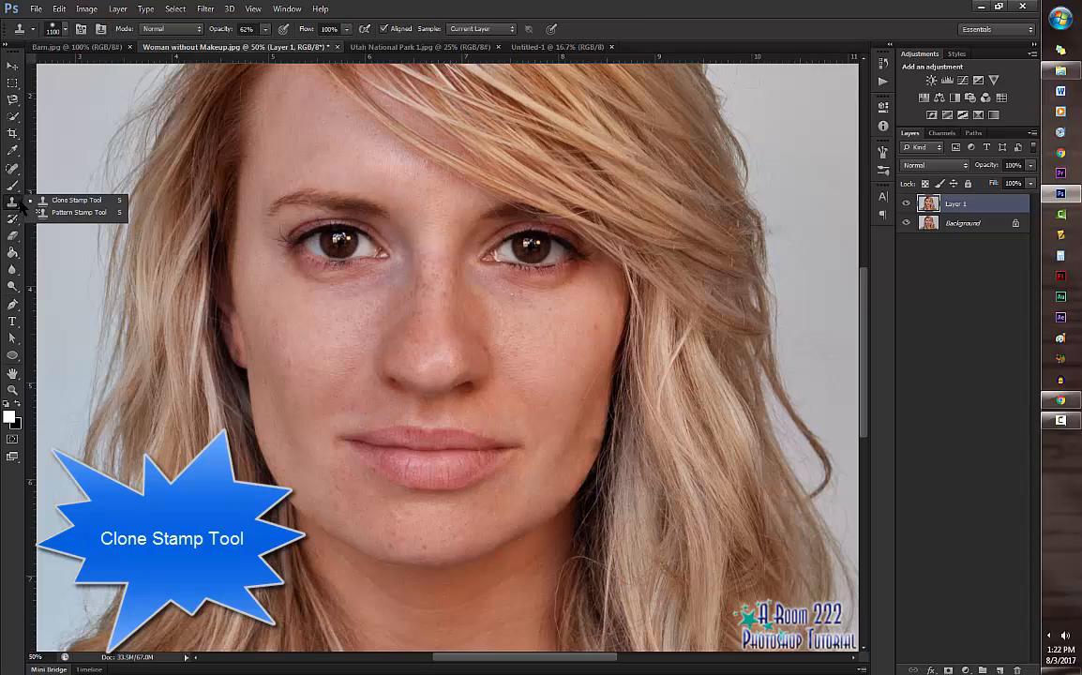
{"action": "left_click", "coordinate": [77, 200]}
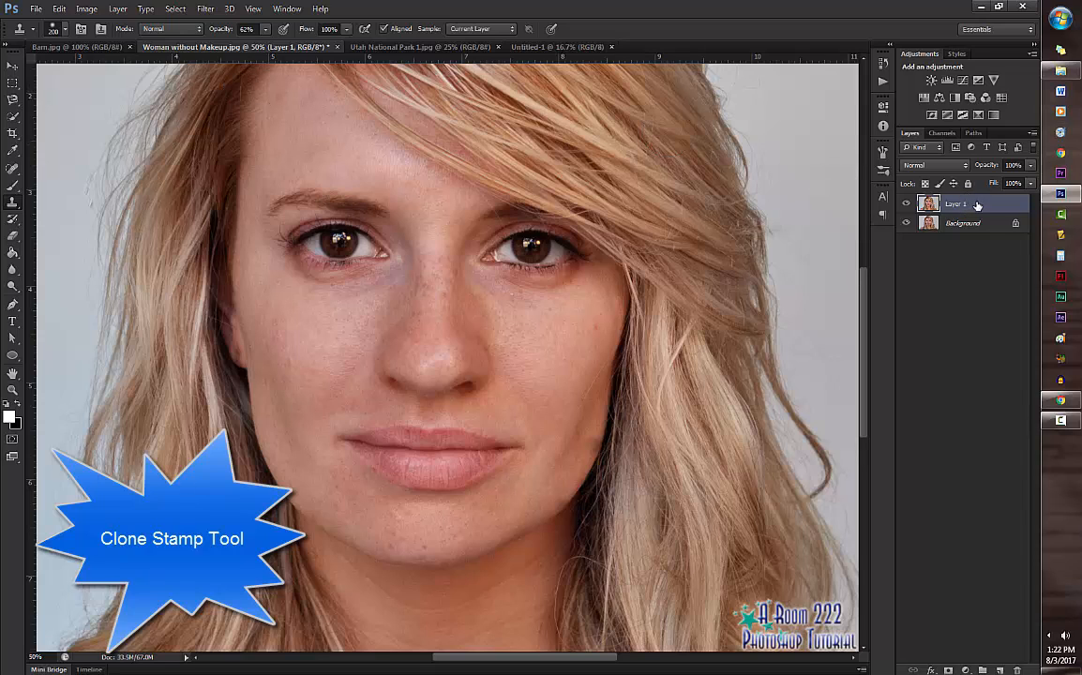
{"action": "left_click", "coordinate": [69, 97], "text": "alt"}
{"action": "left_click", "coordinate": [266, 29]}
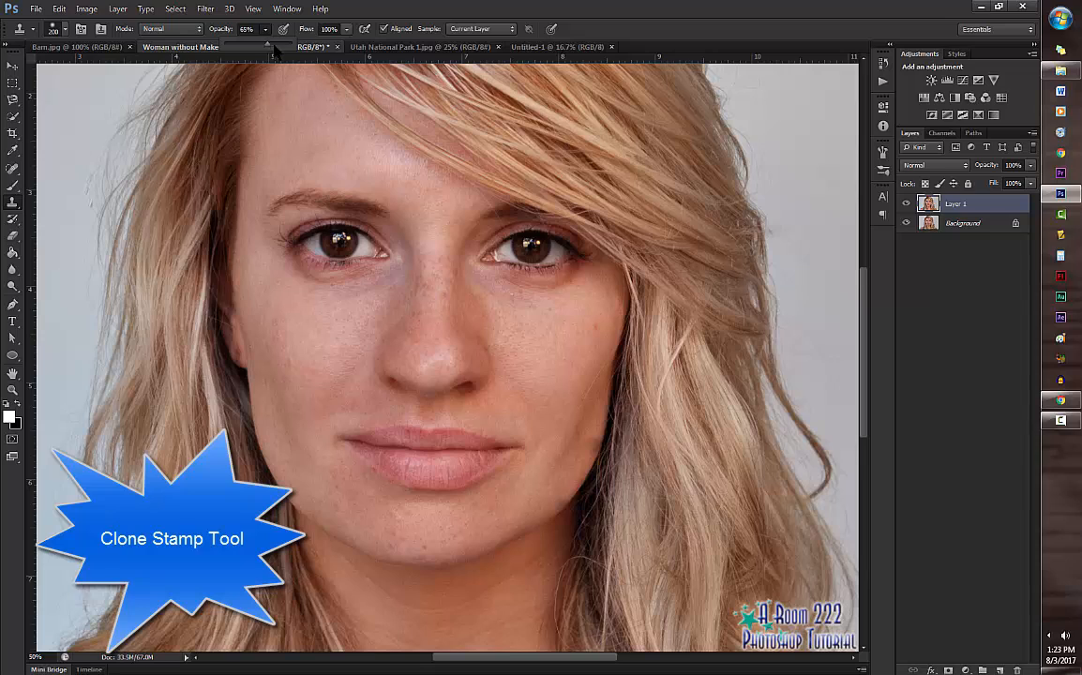
{"action": "left_click_drag", "start_coordinate": [248, 47], "coordinate": [284, 48]}
{"action": "left_click", "coordinate": [73, 111], "text": "alt"}
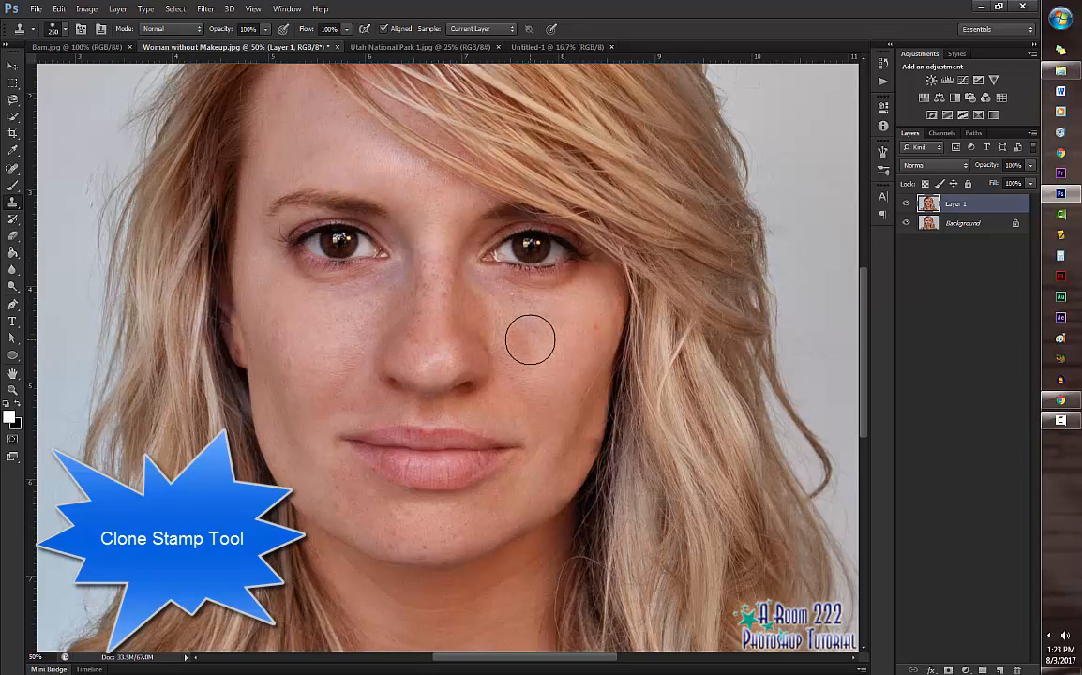
Step: Enlarge the brush to 600 px, sample the eye on the left side of the photo, and clone it onto the cheek below
{"action": "key", "text": "bracketright"}
{"action": "key", "text": "bracketright"}
{"action": "key", "text": "bracketright"}
{"action": "key", "text": "bracketright"}
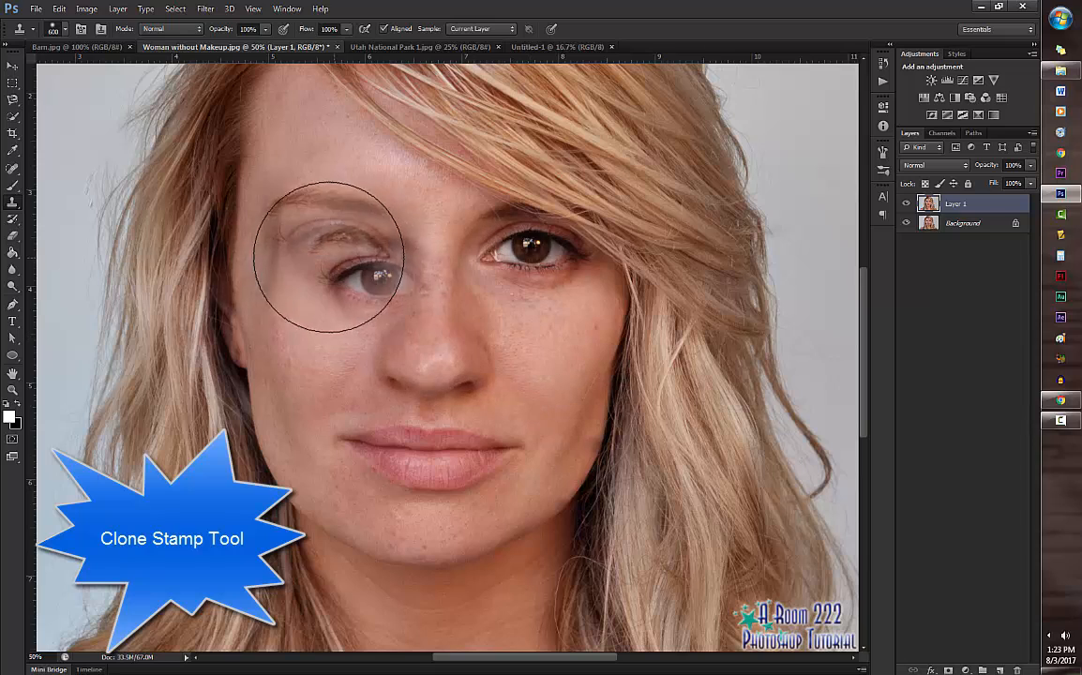
{"action": "left_click", "coordinate": [334, 244], "text": "alt"}
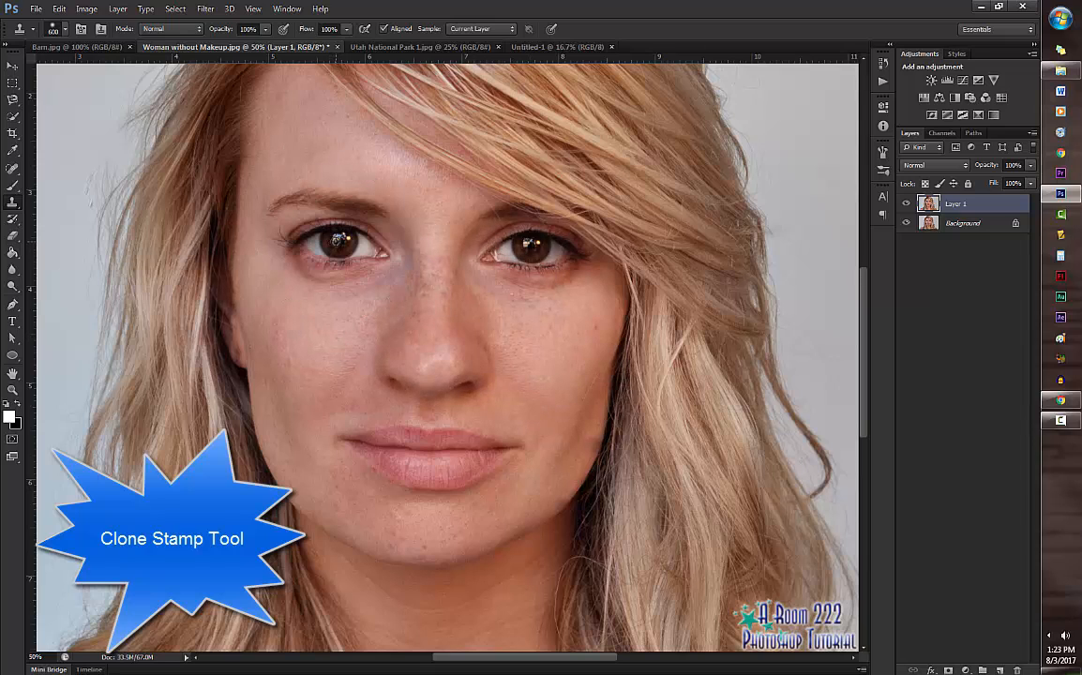
{"action": "left_click", "coordinate": [314, 333]}
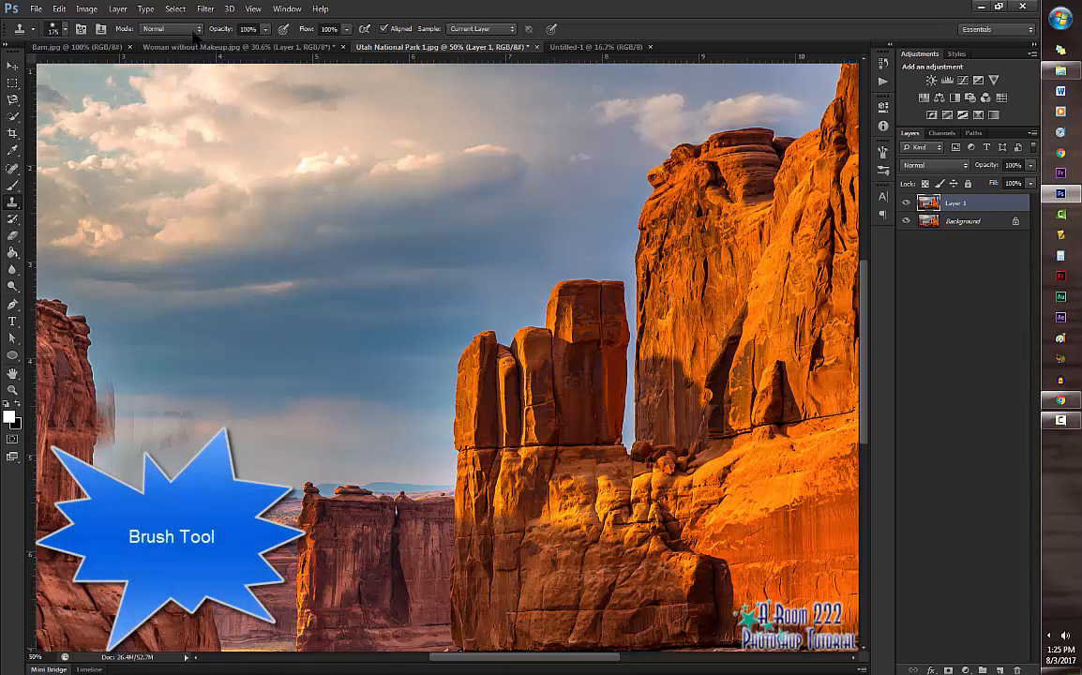
Step: Activate the Brush tool and set the foreground colour to bright cyan, hex 28f0e9
{"action": "left_click", "coordinate": [12, 185]}
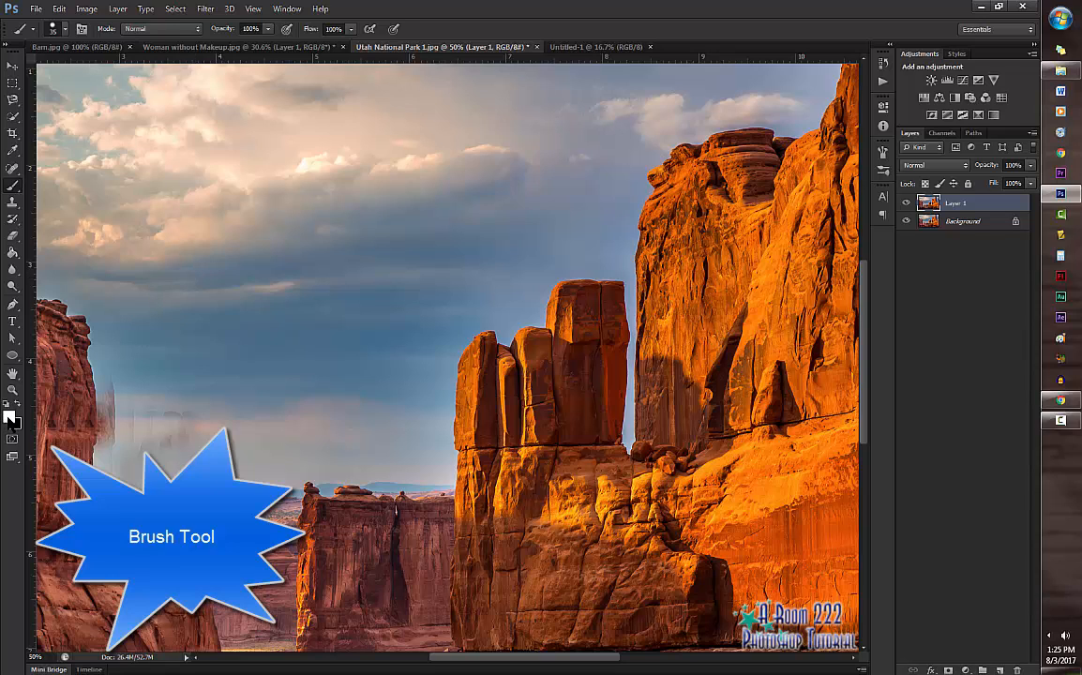
{"action": "left_click", "coordinate": [10, 419]}
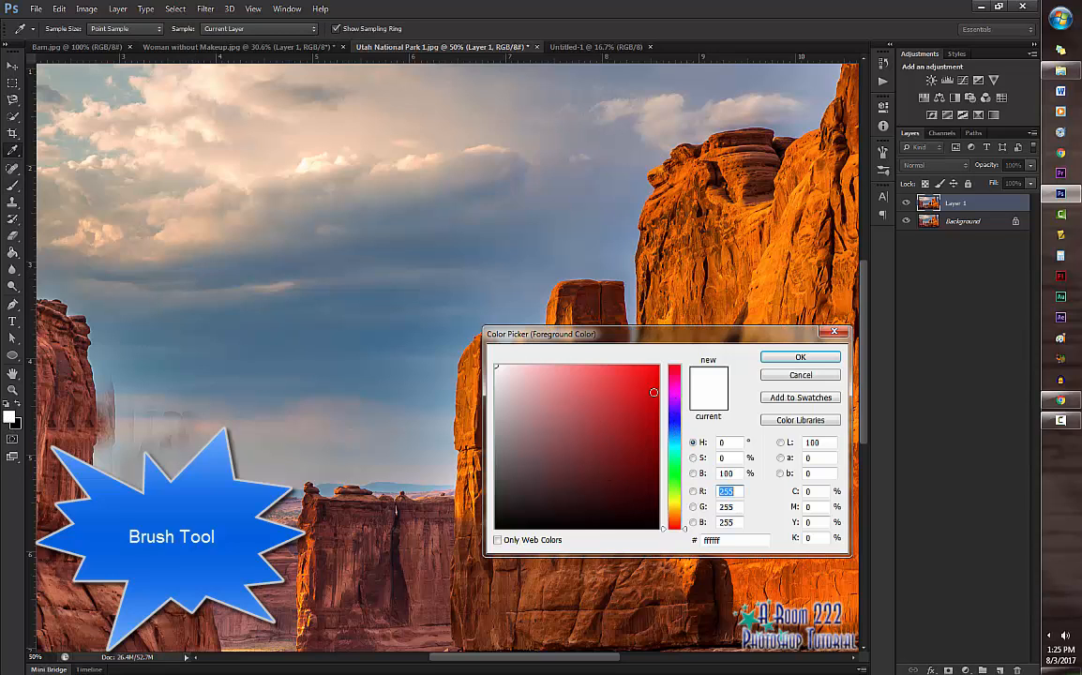
{"action": "left_click", "coordinate": [638, 405]}
{"action": "left_click", "coordinate": [675, 501]}
{"action": "left_click_drag", "start_coordinate": [629, 450], "coordinate": [622, 366]}
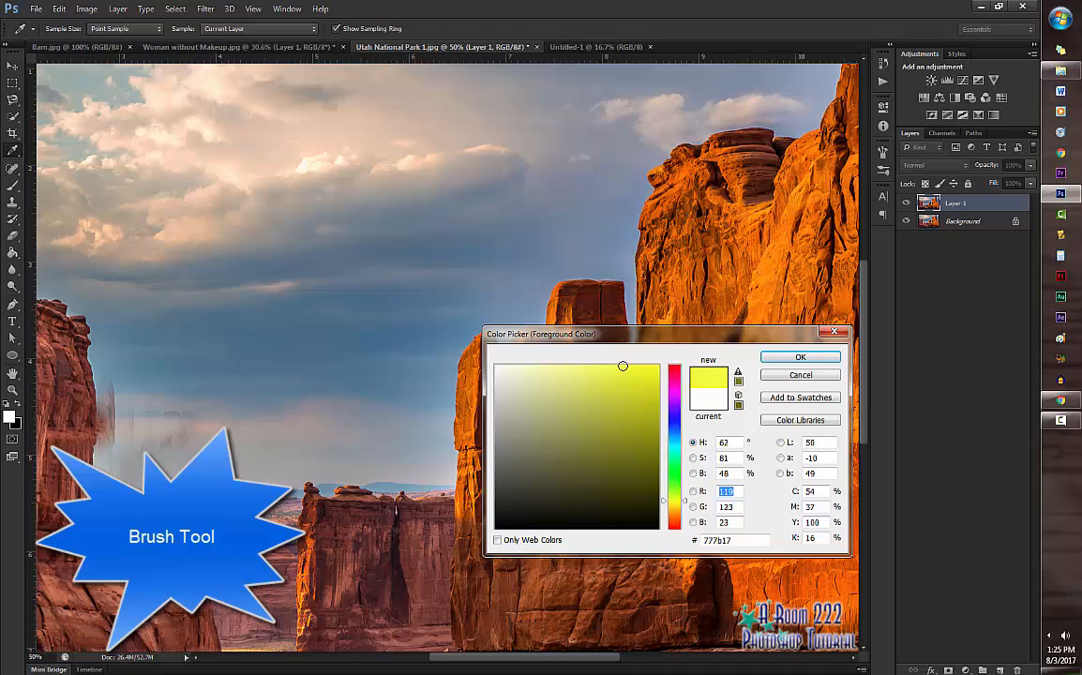
{"action": "left_click", "coordinate": [640, 411]}
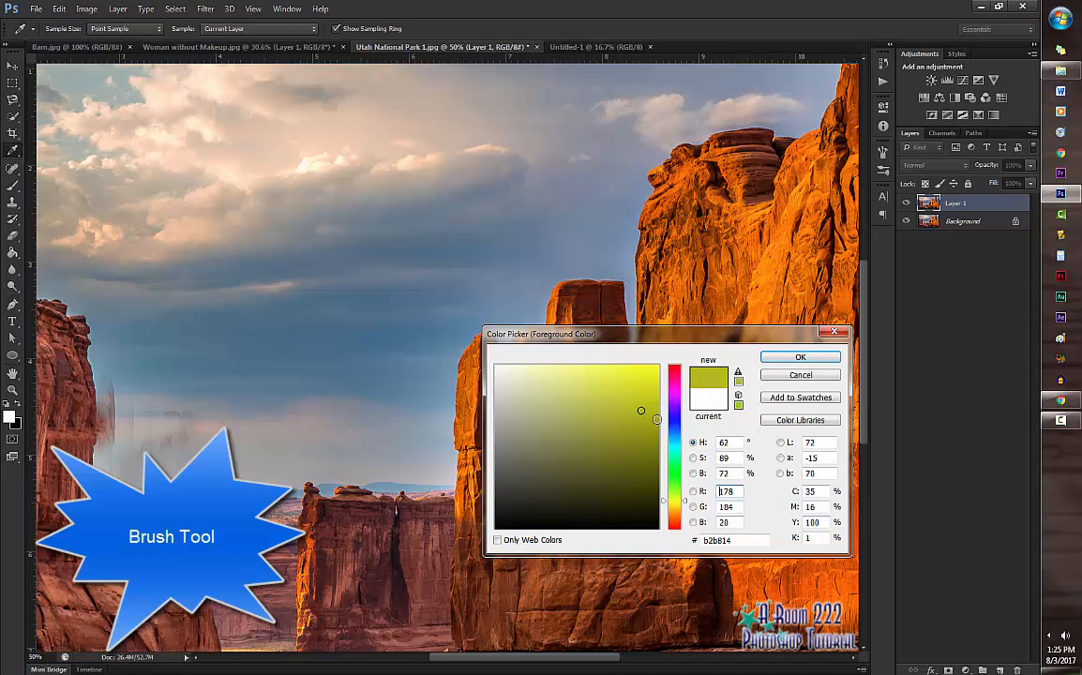
{"action": "left_click", "coordinate": [674, 448]}
{"action": "left_click", "coordinate": [632, 374]}
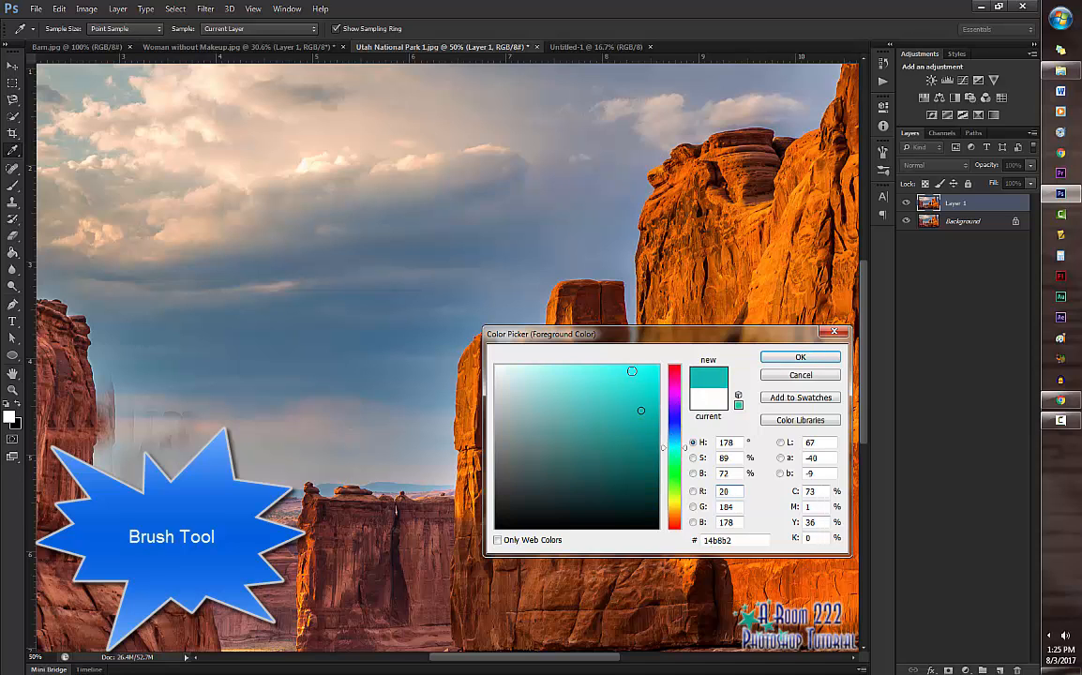
{"action": "left_click", "coordinate": [771, 360]}
Step: Try painting looping cyan strokes across the sky and rocks directly on Layer 1, and undo them
{"action": "key", "text": "b"}
{"action": "mouse_move", "coordinate": [198, 212]}
{"action": "left_mouse_down"}
{"action": "mouse_move", "coordinate": [425, 391]}
{"action": "mouse_move", "coordinate": [275, 406]}
{"action": "left_mouse_up"}
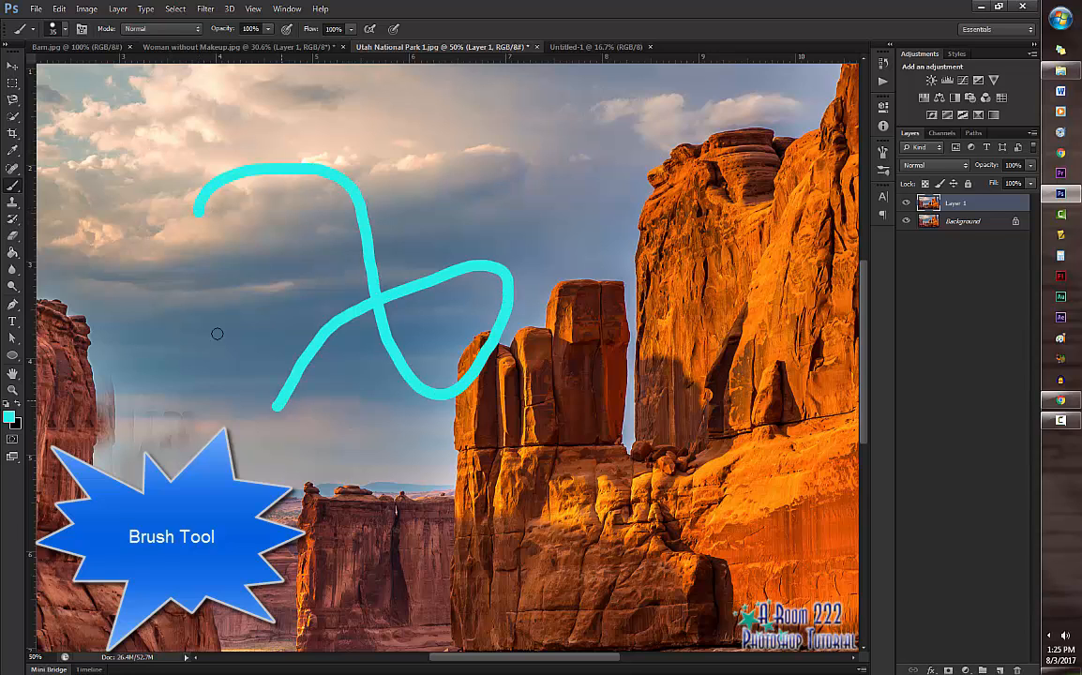
{"action": "mouse_move", "coordinate": [216, 334]}
{"action": "left_mouse_down"}
{"action": "mouse_move", "coordinate": [568, 321]}
{"action": "mouse_move", "coordinate": [517, 374]}
{"action": "left_mouse_up"}
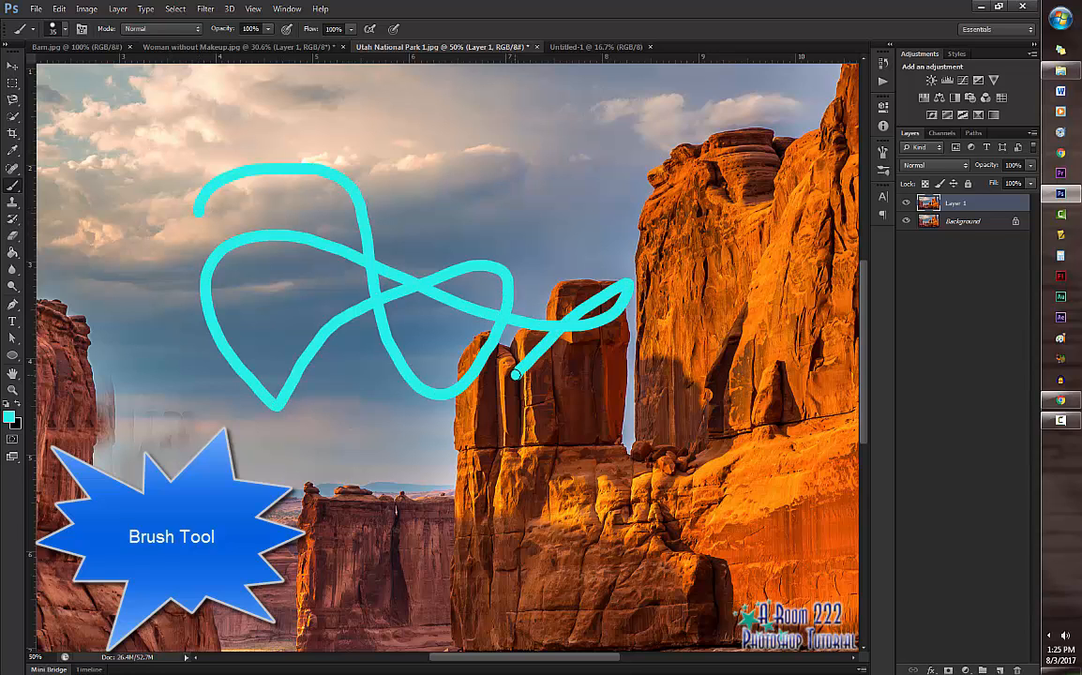
{"action": "key", "text": "ctrl+z"}
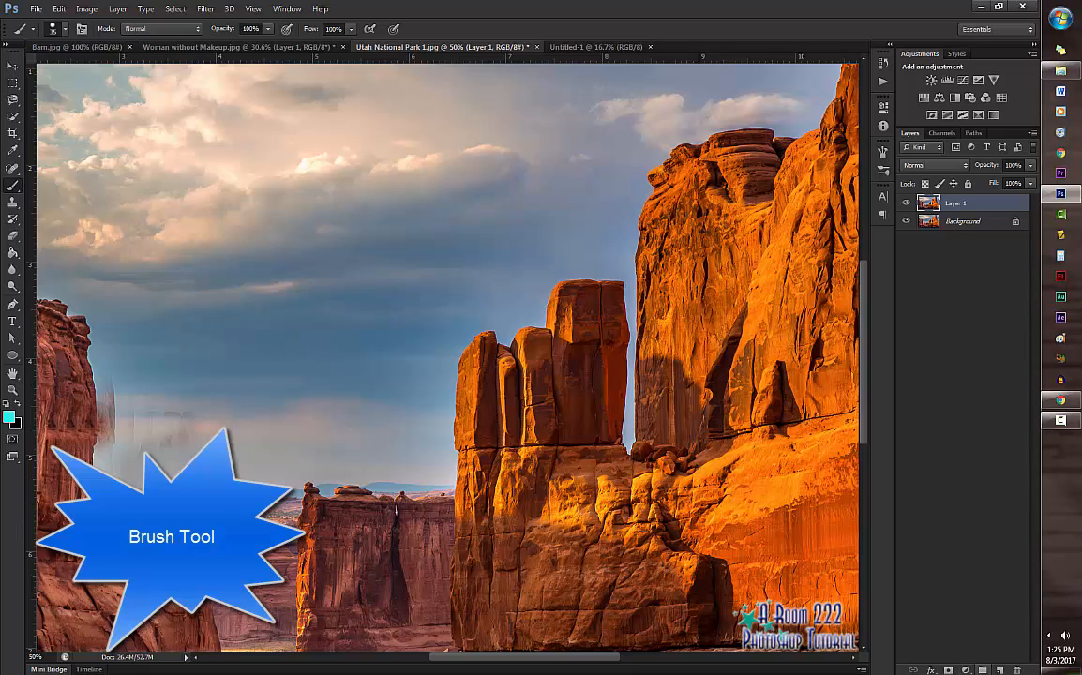
Step: Scribble in cyan across the sky and rocks on a new empty layer, and delete that layer
{"action": "left_click", "coordinate": [1000, 670]}
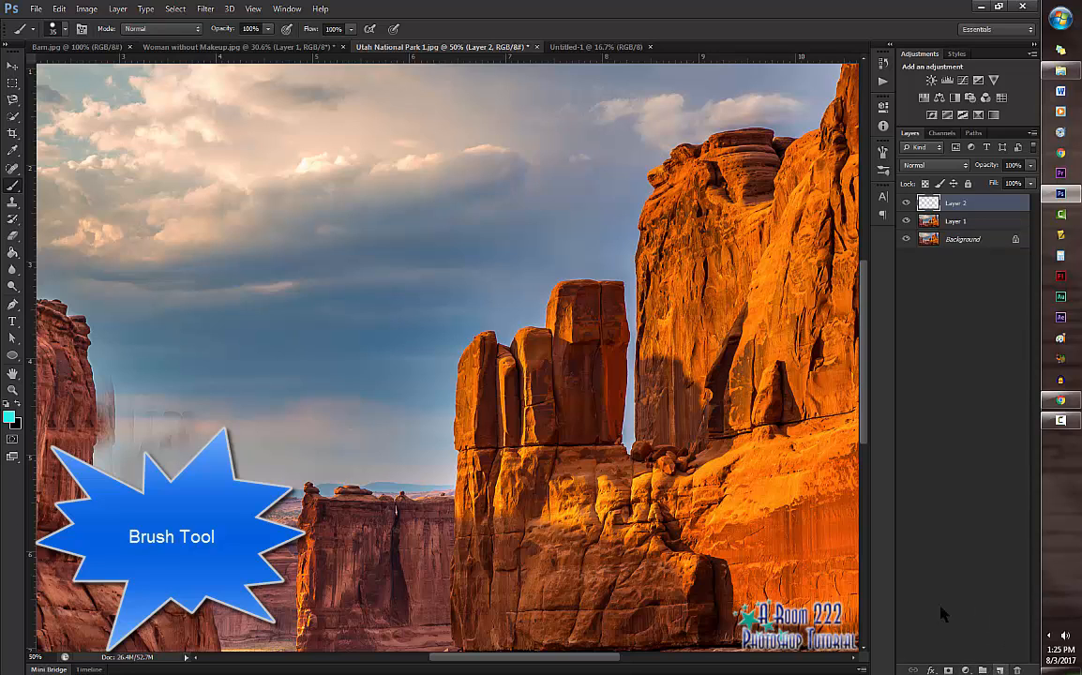
{"action": "mouse_move", "coordinate": [207, 200]}
{"action": "left_mouse_down"}
{"action": "mouse_move", "coordinate": [349, 223]}
{"action": "mouse_move", "coordinate": [554, 208]}
{"action": "mouse_move", "coordinate": [694, 267]}
{"action": "mouse_move", "coordinate": [360, 422]}
{"action": "mouse_move", "coordinate": [150, 386]}
{"action": "mouse_move", "coordinate": [214, 217]}
{"action": "mouse_move", "coordinate": [492, 124]}
{"action": "mouse_move", "coordinate": [447, 530]}
{"action": "left_mouse_up"}
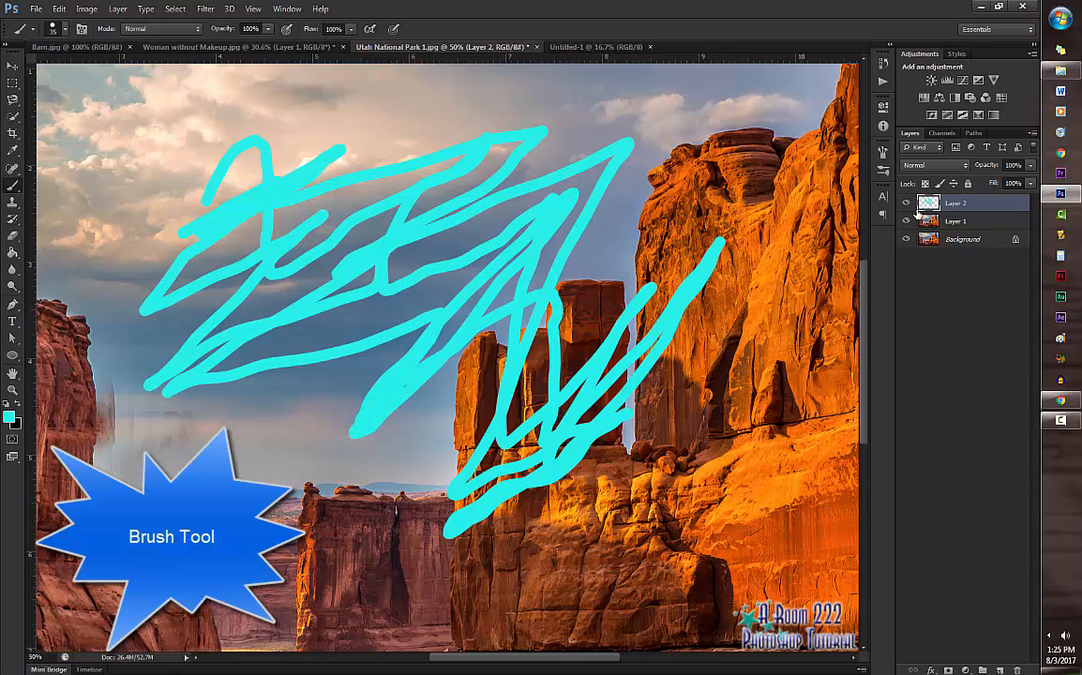
{"action": "mouse_move", "coordinate": [972, 204]}
{"action": "left_mouse_down"}
{"action": "mouse_move", "coordinate": [994, 514]}
{"action": "mouse_move", "coordinate": [1019, 669]}
{"action": "left_mouse_up"}
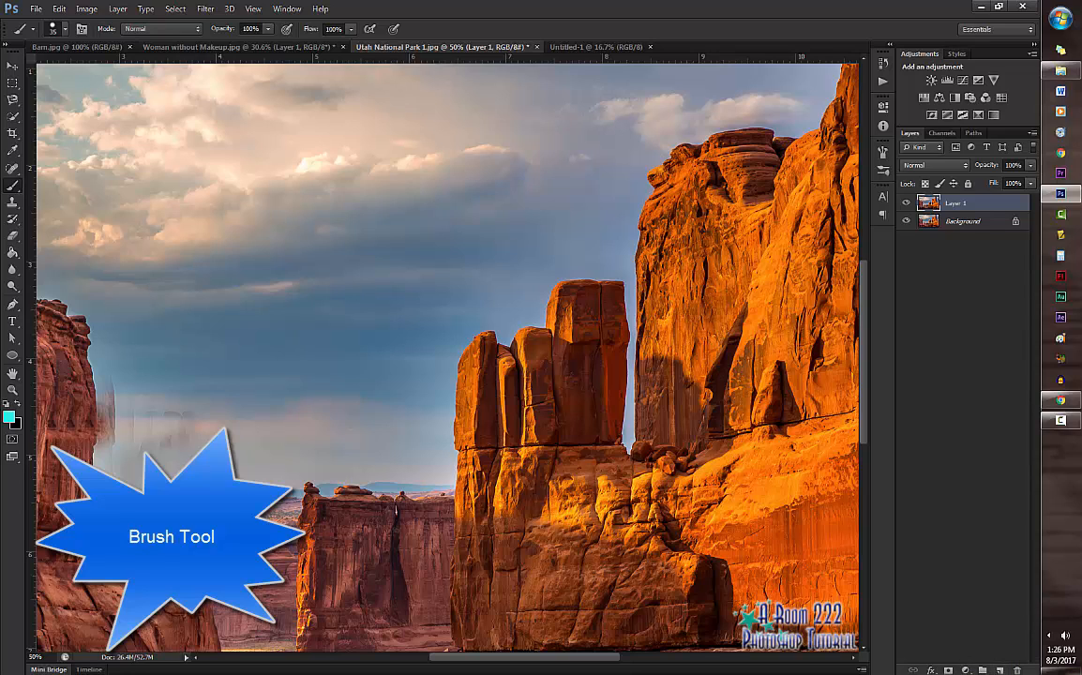
Step: Add a new empty layer and paint scattered leaves across the sky and central rocks with the 74 px maple leaf brush
{"action": "left_click", "coordinate": [1001, 669]}
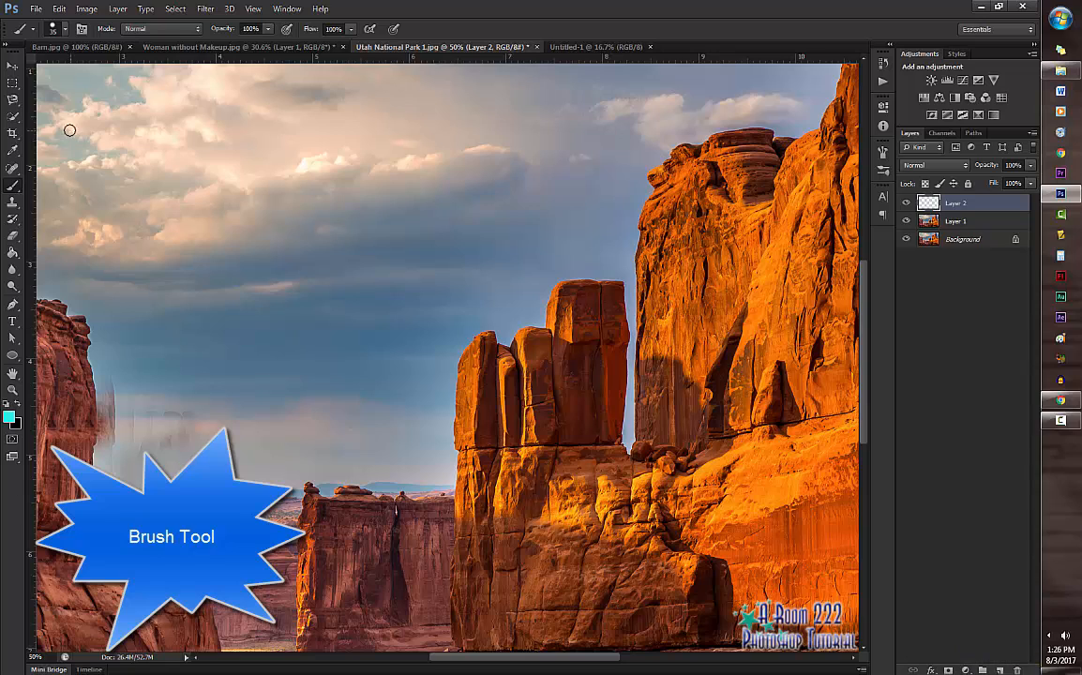
{"action": "left_click", "coordinate": [64, 30]}
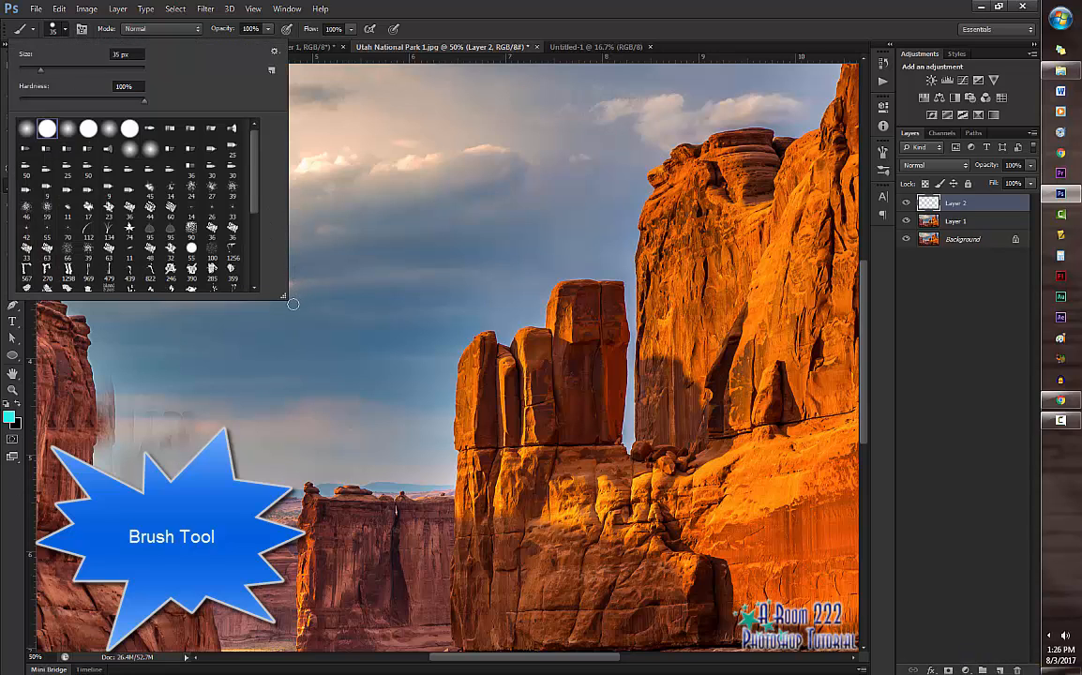
{"action": "mouse_move", "coordinate": [284, 298]}
{"action": "left_mouse_down"}
{"action": "mouse_move", "coordinate": [300, 347]}
{"action": "mouse_move", "coordinate": [330, 372]}
{"action": "left_mouse_up"}
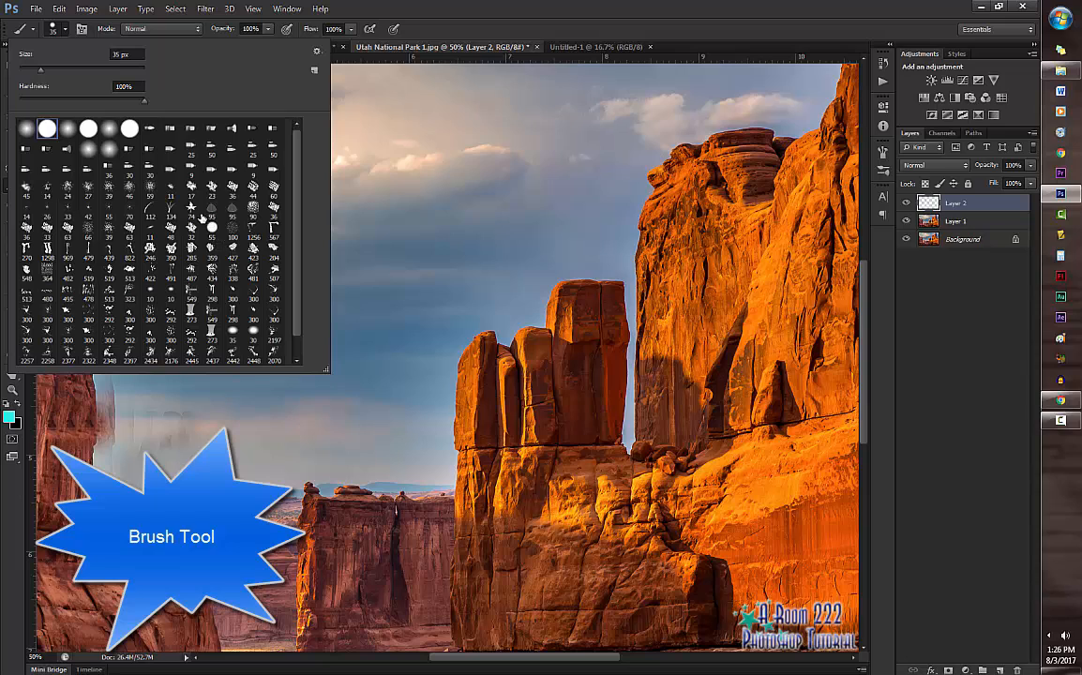
{"action": "left_click", "coordinate": [190, 212]}
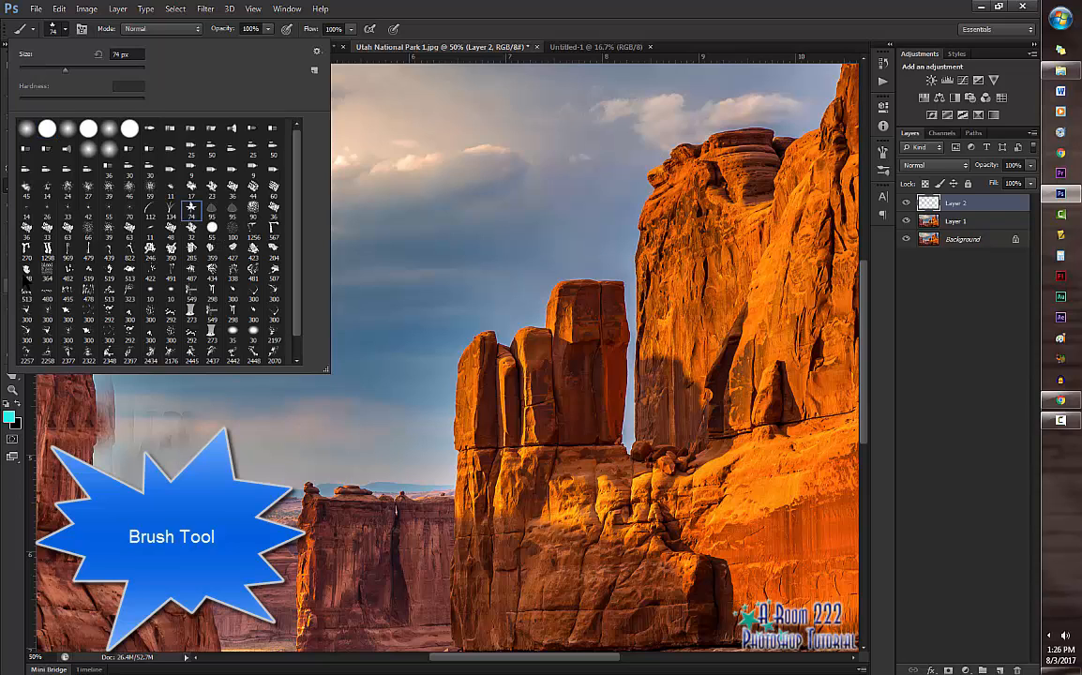
{"action": "left_click", "coordinate": [436, 164]}
{"action": "left_click", "coordinate": [436, 163]}
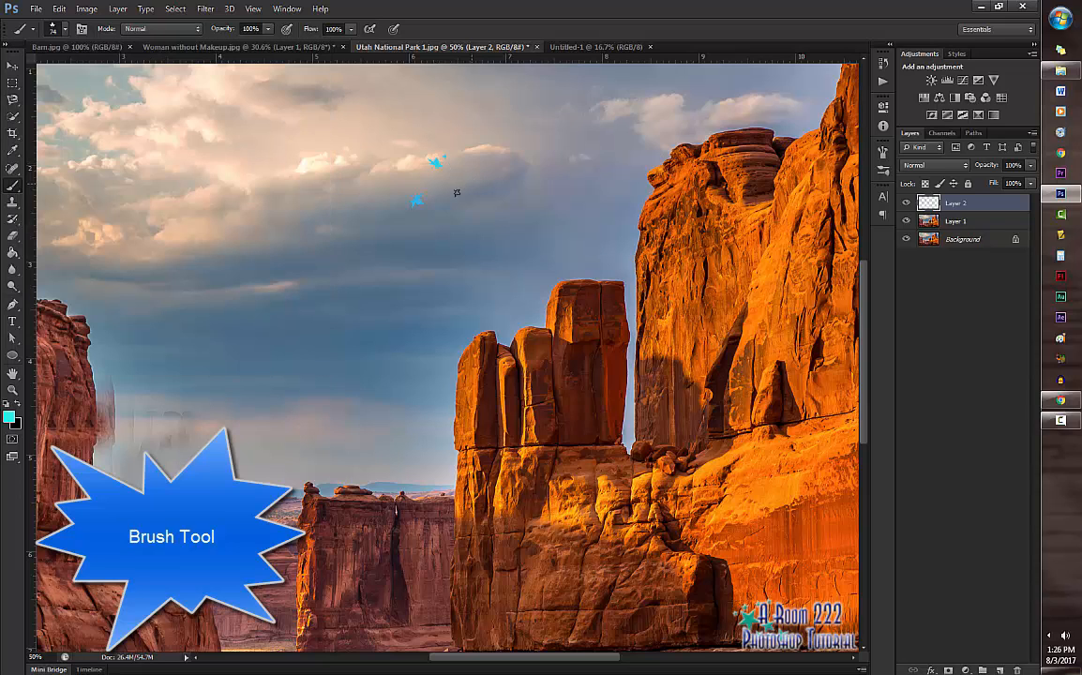
{"action": "mouse_move", "coordinate": [243, 190]}
{"action": "left_mouse_down"}
{"action": "mouse_move", "coordinate": [230, 188]}
{"action": "mouse_move", "coordinate": [399, 326]}
{"action": "mouse_move", "coordinate": [495, 459]}
{"action": "mouse_move", "coordinate": [282, 520]}
{"action": "left_mouse_up"}
{"action": "mouse_move", "coordinate": [173, 412]}
{"action": "left_mouse_down"}
{"action": "mouse_move", "coordinate": [342, 342]}
{"action": "mouse_move", "coordinate": [516, 248]}
{"action": "mouse_move", "coordinate": [562, 136]}
{"action": "left_mouse_up"}
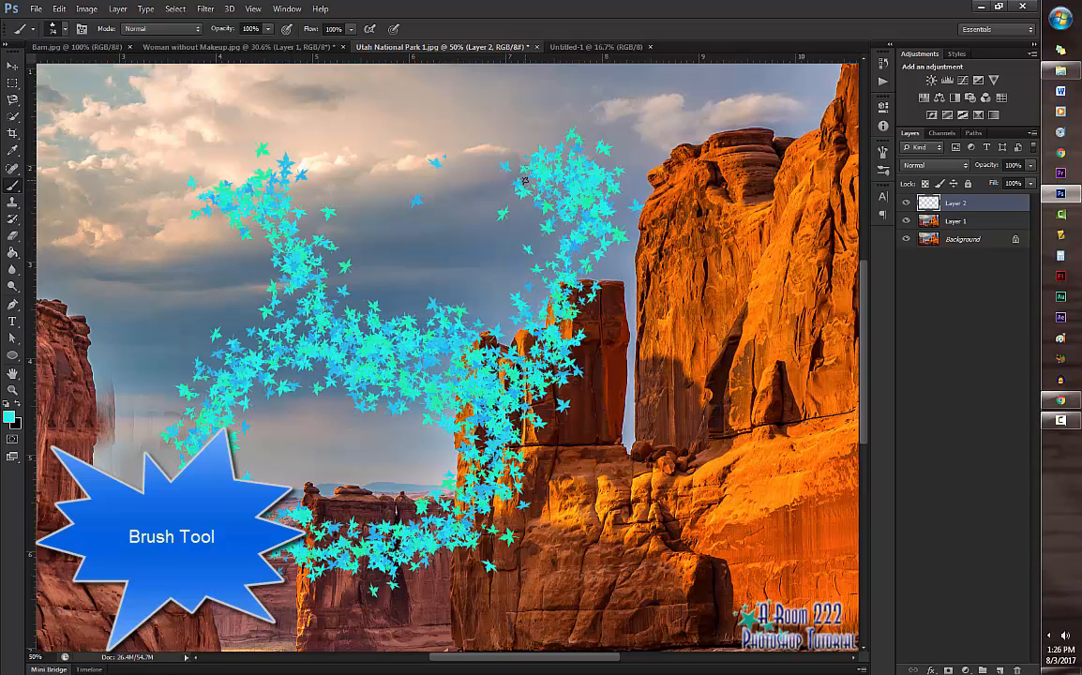
Step: Paint grass blades along the lower right rocks with the 134 px grass brush
{"action": "left_click", "coordinate": [59, 28]}
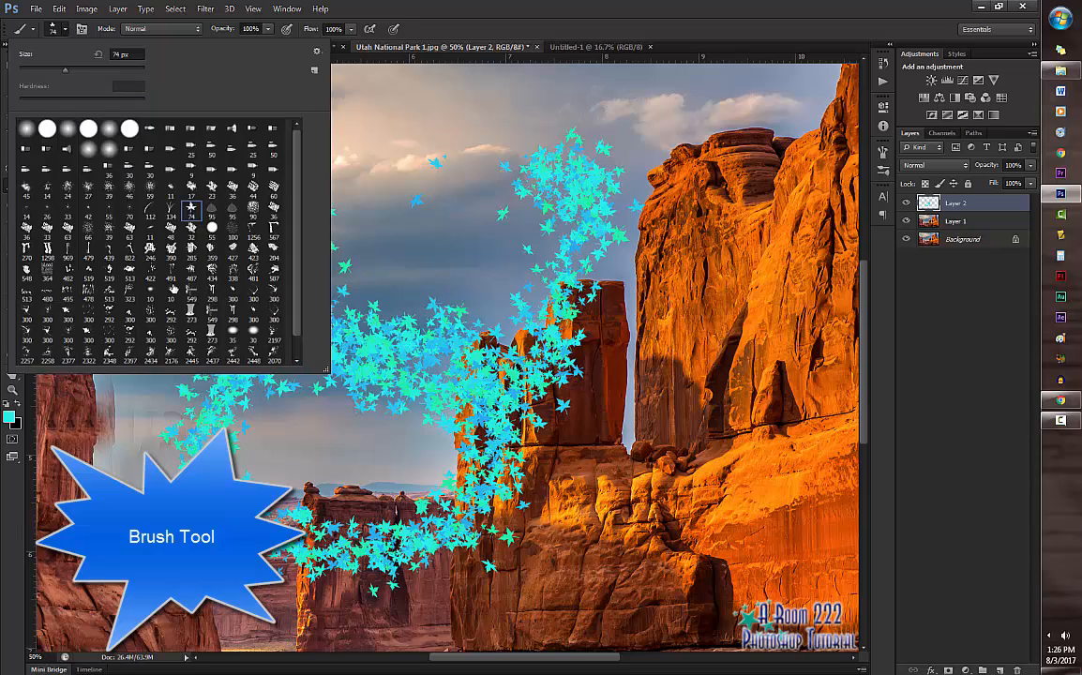
{"action": "left_click", "coordinate": [171, 213]}
{"action": "mouse_move", "coordinate": [711, 583]}
{"action": "left_mouse_down"}
{"action": "mouse_move", "coordinate": [743, 435]}
{"action": "mouse_move", "coordinate": [736, 591]}
{"action": "mouse_move", "coordinate": [523, 542]}
{"action": "mouse_move", "coordinate": [409, 565]}
{"action": "left_mouse_up"}
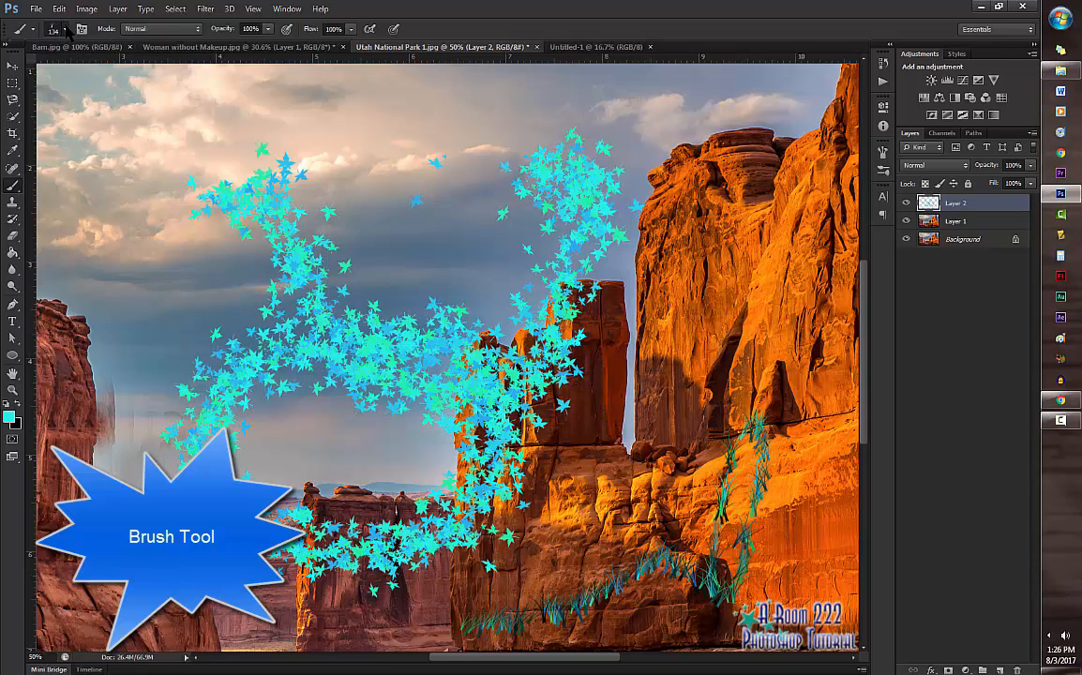
Step: Paint a long winding stroke around the sky and rocks with a 134 px bristle brush
{"action": "left_click", "coordinate": [59, 29]}
{"action": "left_click", "coordinate": [130, 151]}
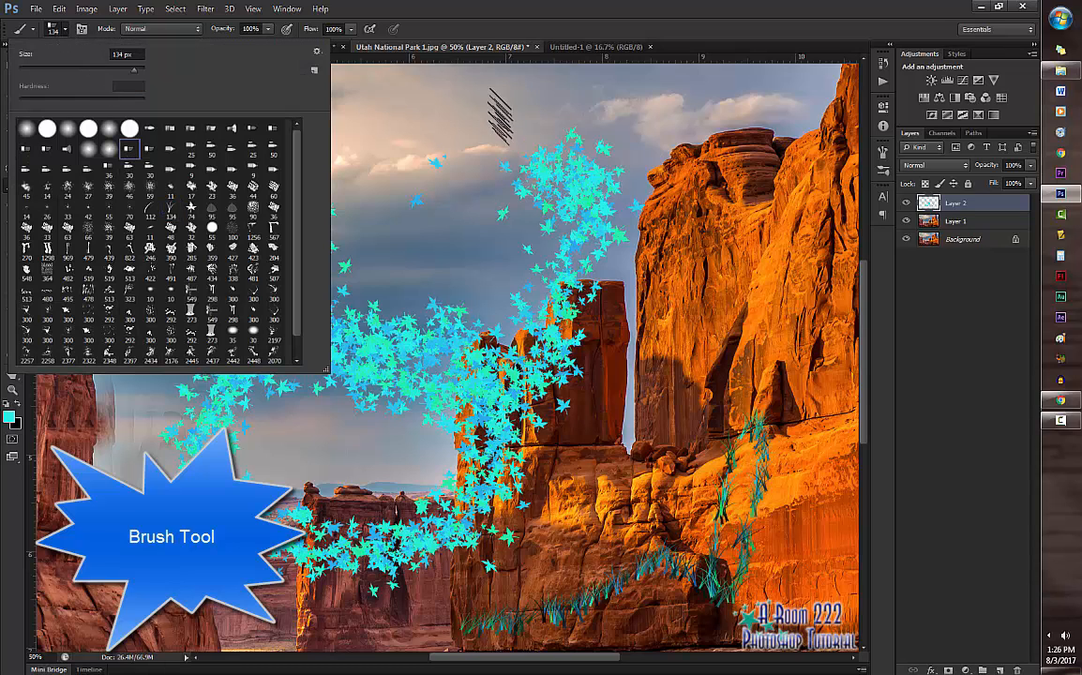
{"action": "left_click", "coordinate": [451, 124]}
{"action": "mouse_move", "coordinate": [451, 123]}
{"action": "left_mouse_down"}
{"action": "mouse_move", "coordinate": [681, 132]}
{"action": "mouse_move", "coordinate": [740, 211]}
{"action": "mouse_move", "coordinate": [674, 394]}
{"action": "mouse_move", "coordinate": [586, 497]}
{"action": "mouse_move", "coordinate": [487, 309]}
{"action": "mouse_move", "coordinate": [246, 359]}
{"action": "mouse_move", "coordinate": [77, 412]}
{"action": "mouse_move", "coordinate": [293, 94]}
{"action": "left_mouse_up"}
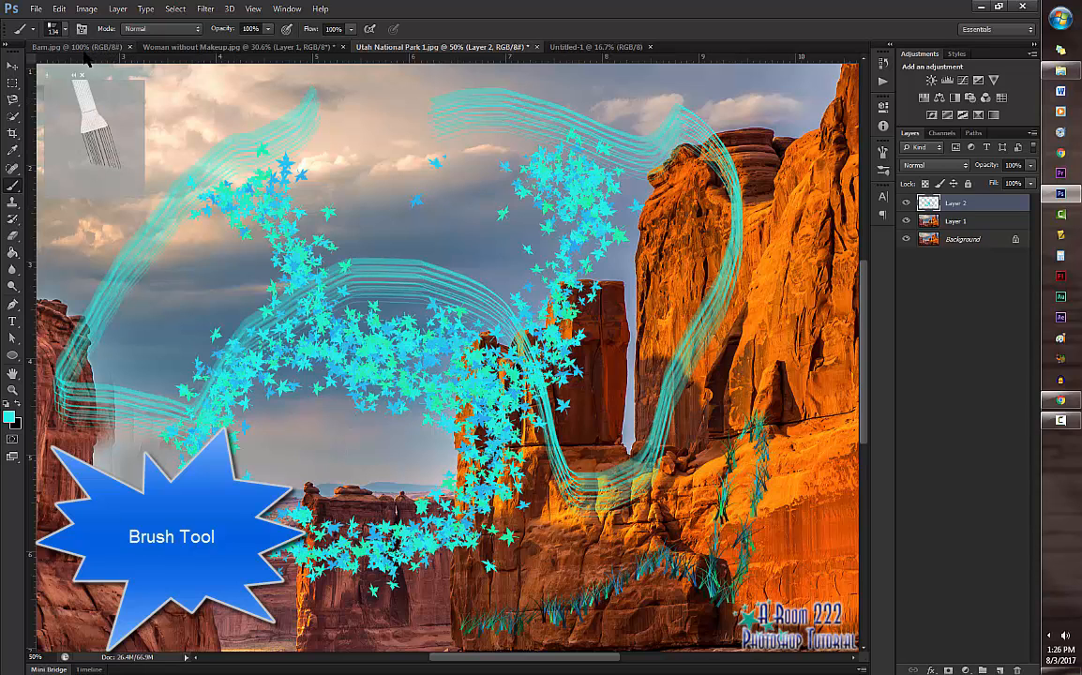
Step: Paint zigzag scribbles across the upper left sky with the 39 px spatter brush
{"action": "left_click", "coordinate": [65, 28]}
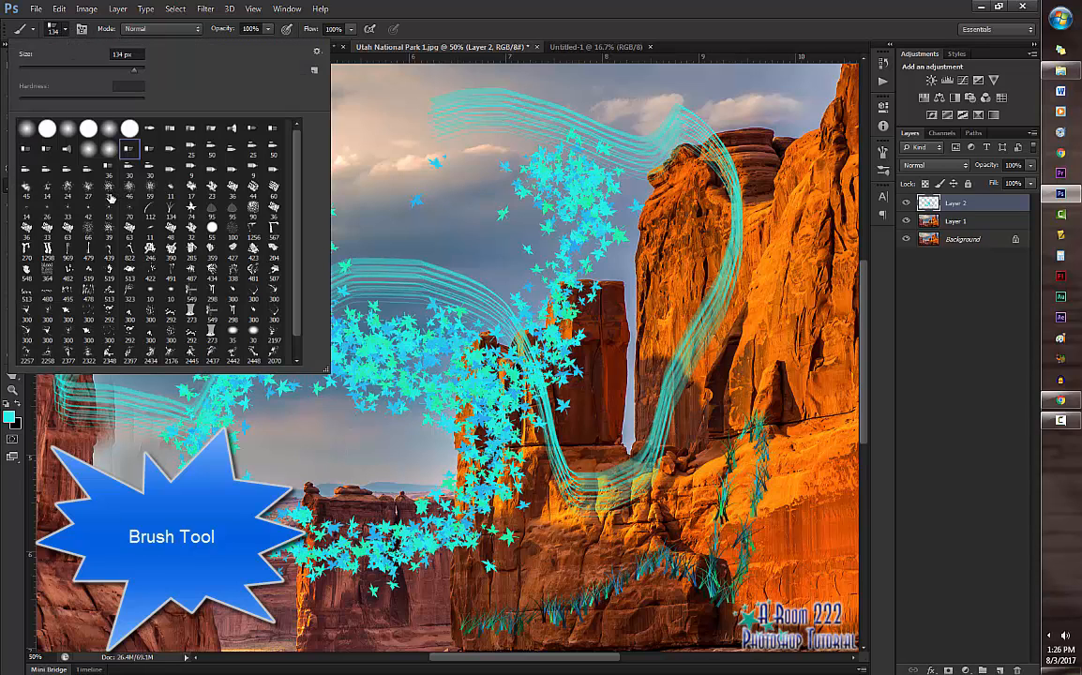
{"action": "left_click", "coordinate": [109, 187]}
{"action": "mouse_move", "coordinate": [381, 132]}
{"action": "left_mouse_down"}
{"action": "mouse_move", "coordinate": [370, 184]}
{"action": "mouse_move", "coordinate": [403, 121]}
{"action": "mouse_move", "coordinate": [408, 141]}
{"action": "mouse_move", "coordinate": [317, 167]}
{"action": "left_mouse_up"}
{"action": "left_click", "coordinate": [113, 141]}
{"action": "mouse_move", "coordinate": [159, 115]}
{"action": "left_mouse_down"}
{"action": "mouse_move", "coordinate": [141, 126]}
{"action": "mouse_move", "coordinate": [263, 84]}
{"action": "mouse_move", "coordinate": [337, 91]}
{"action": "left_mouse_up"}
Step: Cover the middle and right of the picture with cyan smoke using the 2462 px smoke brush
{"action": "left_click", "coordinate": [62, 29]}
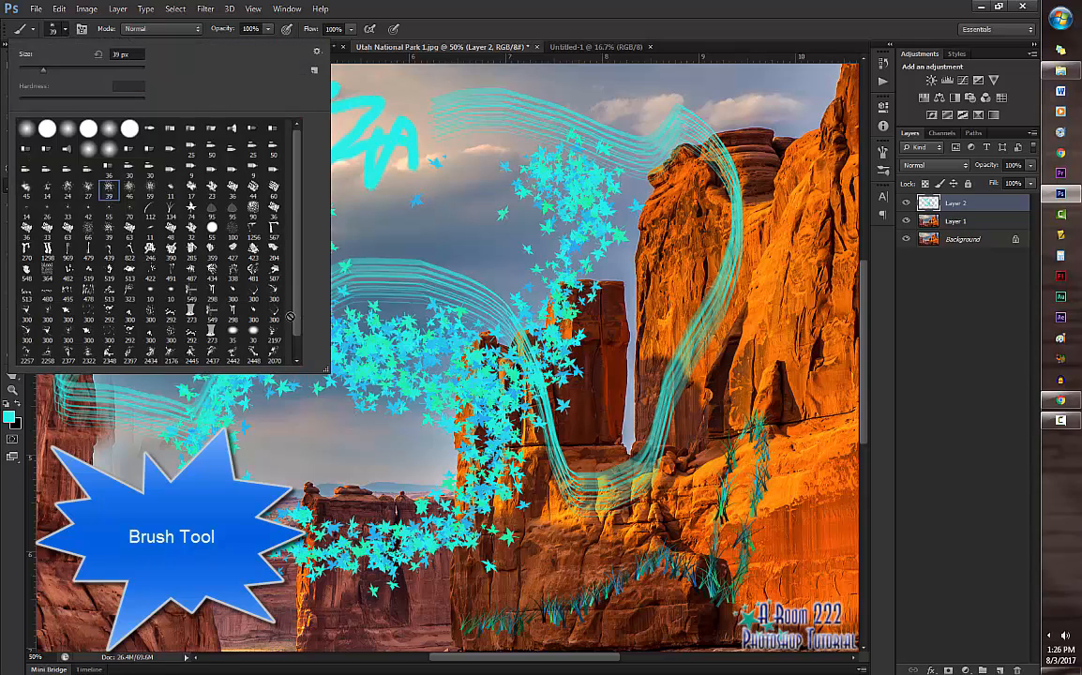
{"action": "scroll", "coordinate": [266, 282], "scroll_direction": "down", "scroll_amount": 2}
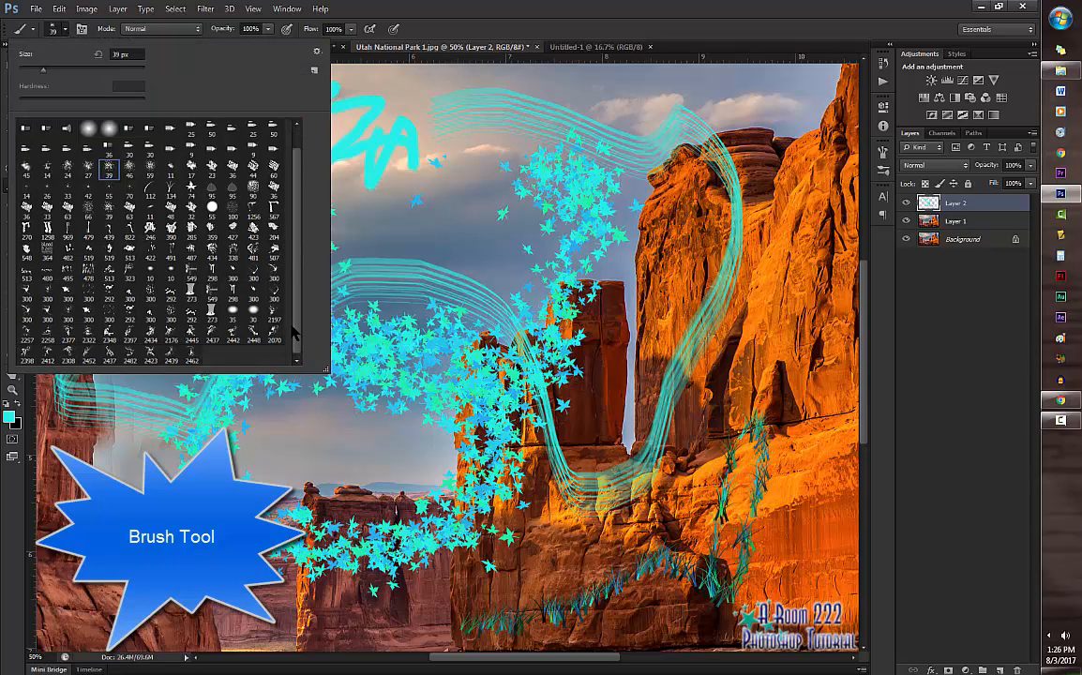
{"action": "left_click", "coordinate": [191, 355]}
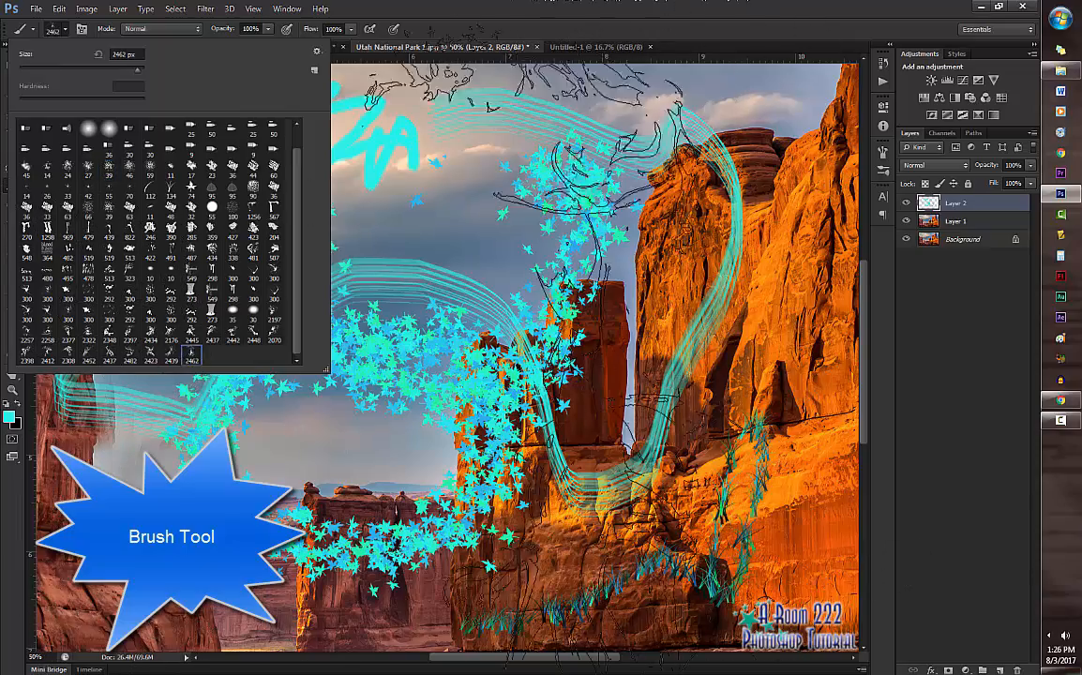
{"action": "left_click", "coordinate": [582, 352]}
{"action": "left_click", "coordinate": [291, 234]}
{"action": "left_click", "coordinate": [422, 262]}
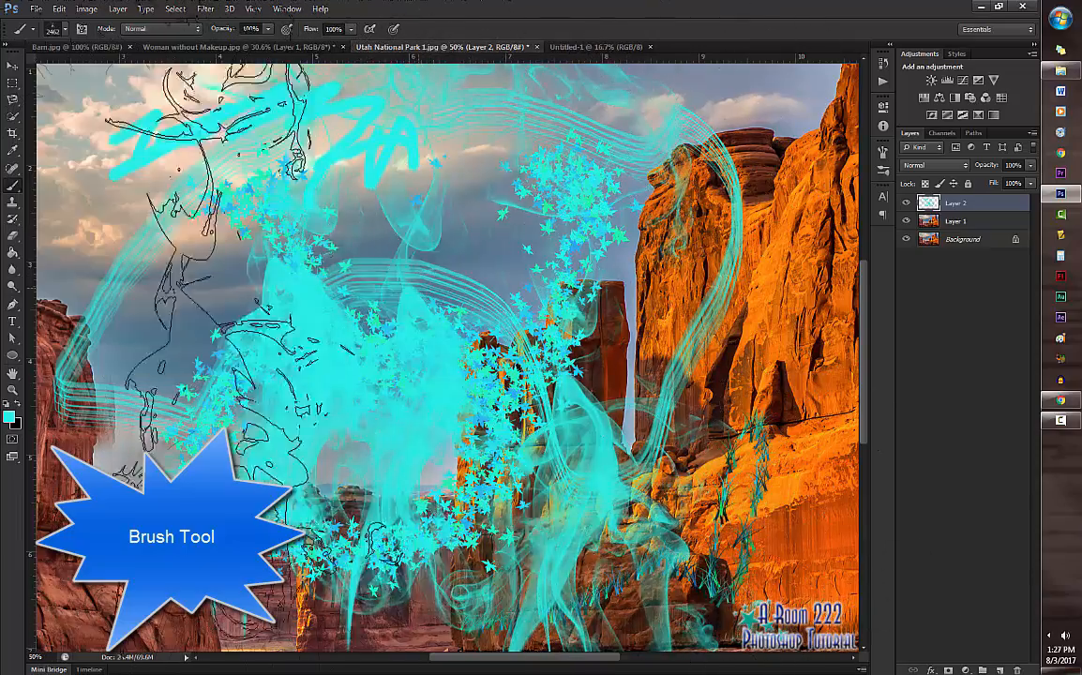
{"action": "mouse_move", "coordinate": [202, 272]}
{"action": "left_mouse_down"}
{"action": "mouse_move", "coordinate": [750, 314]}
{"action": "mouse_move", "coordinate": [310, 225]}
{"action": "mouse_move", "coordinate": [601, 391]}
{"action": "left_mouse_up"}
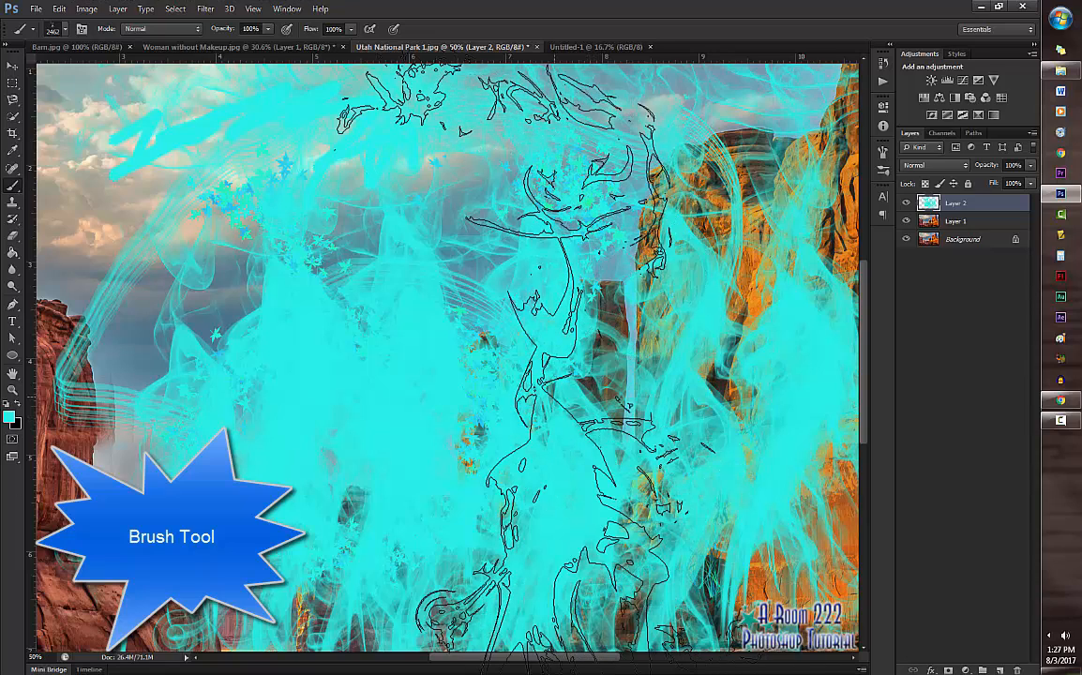
{"action": "left_click", "coordinate": [530, 361]}
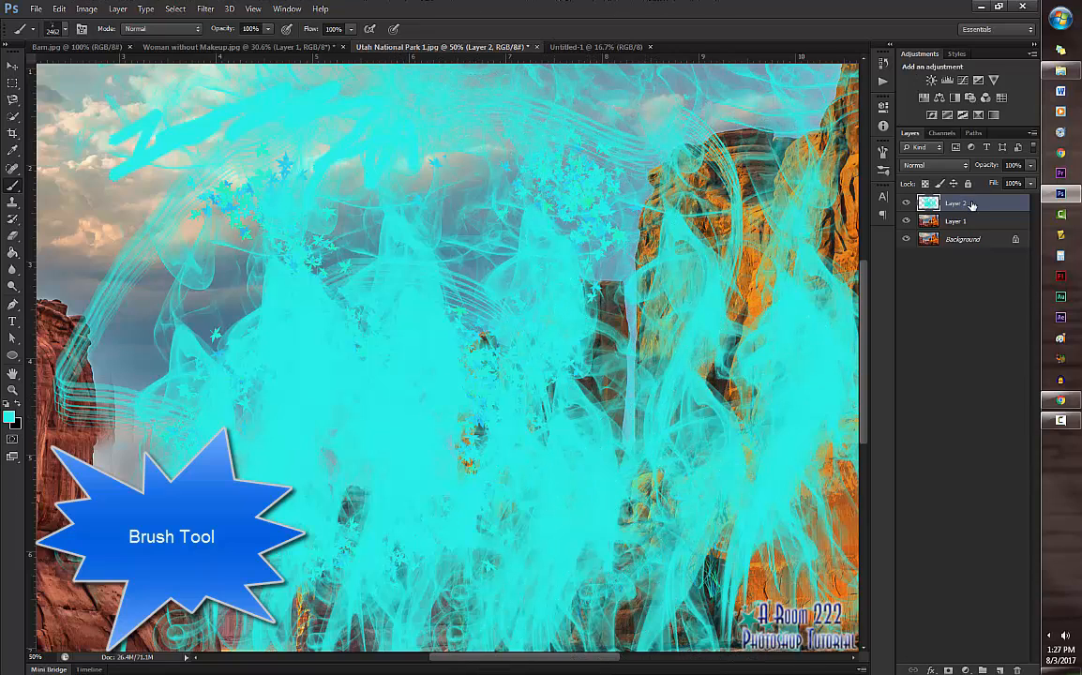
Step: Replace the painted Layer 2 with a new empty layer and paint cyan smoke across it with the smoke brush at 900 px
{"action": "mouse_move", "coordinate": [973, 205]}
{"action": "left_mouse_down"}
{"action": "mouse_move", "coordinate": [900, 420]}
{"action": "mouse_move", "coordinate": [901, 600]}
{"action": "mouse_move", "coordinate": [1018, 669]}
{"action": "left_mouse_up"}
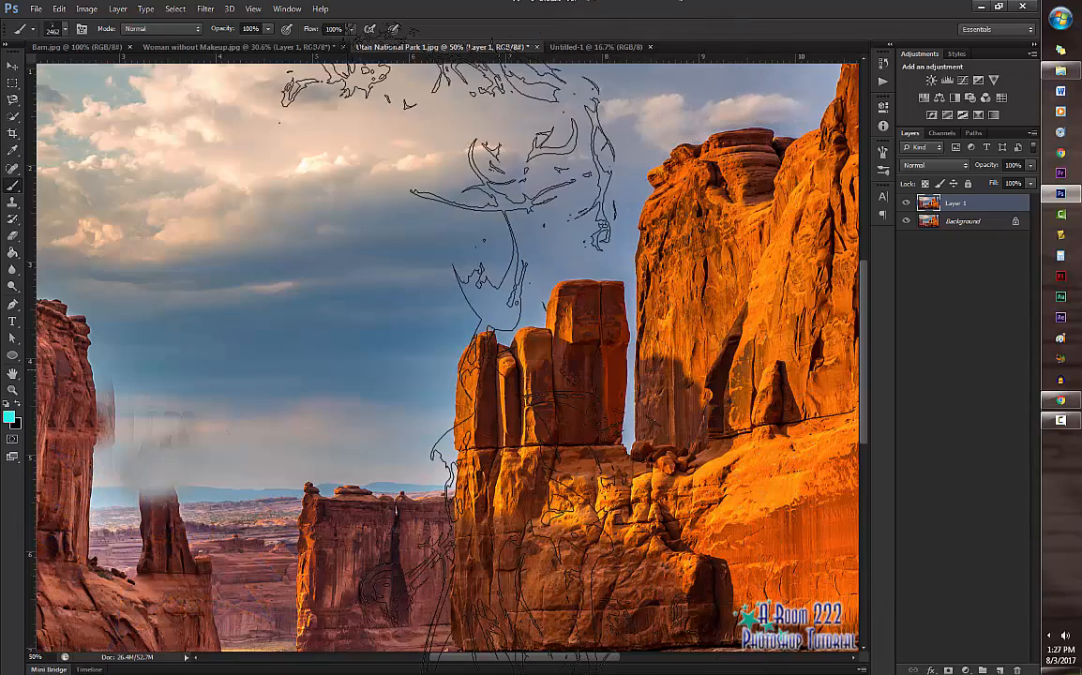
{"action": "key", "text": "bracketleft"}
{"action": "key", "text": "bracketleft"}
{"action": "key", "text": "bracketleft"}
{"action": "key", "text": "bracketleft"}
{"action": "key", "text": "bracketleft"}
{"action": "key", "text": "bracketleft"}
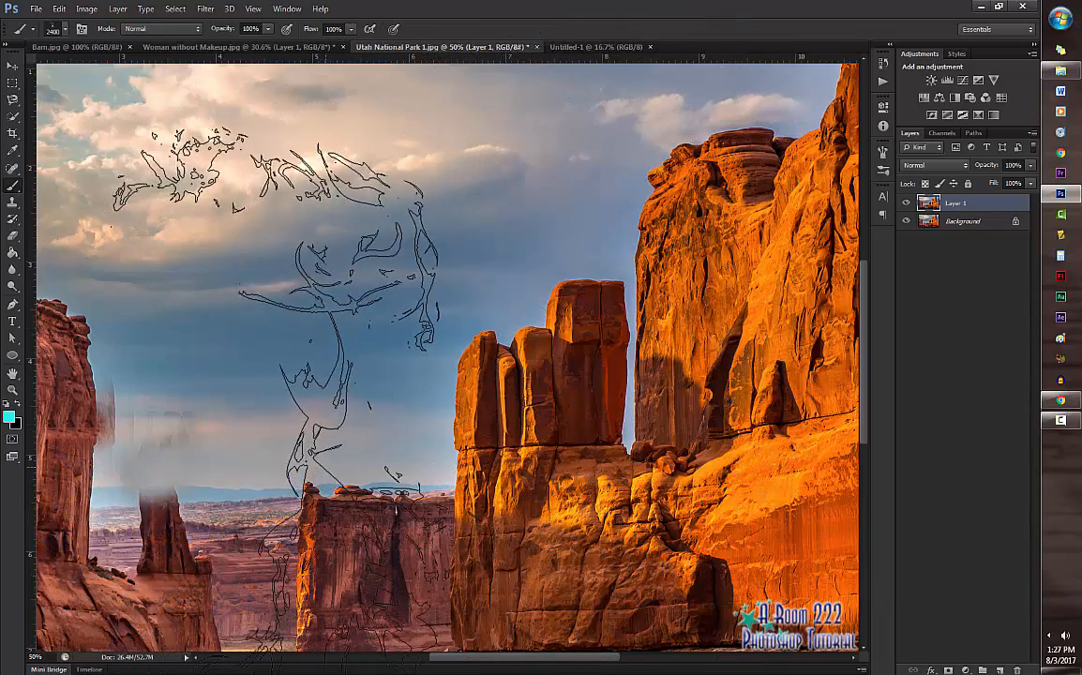
{"action": "key", "text": "bracketleft"}
{"action": "key", "text": "bracketleft"}
{"action": "key", "text": "bracketleft"}
{"action": "key", "text": "bracketleft"}
{"action": "key", "text": "bracketleft"}
{"action": "key", "text": "bracketleft"}
{"action": "key", "text": "bracketleft"}
{"action": "key", "text": "bracketleft"}
{"action": "key", "text": "bracketleft"}
{"action": "key", "text": "bracketleft"}
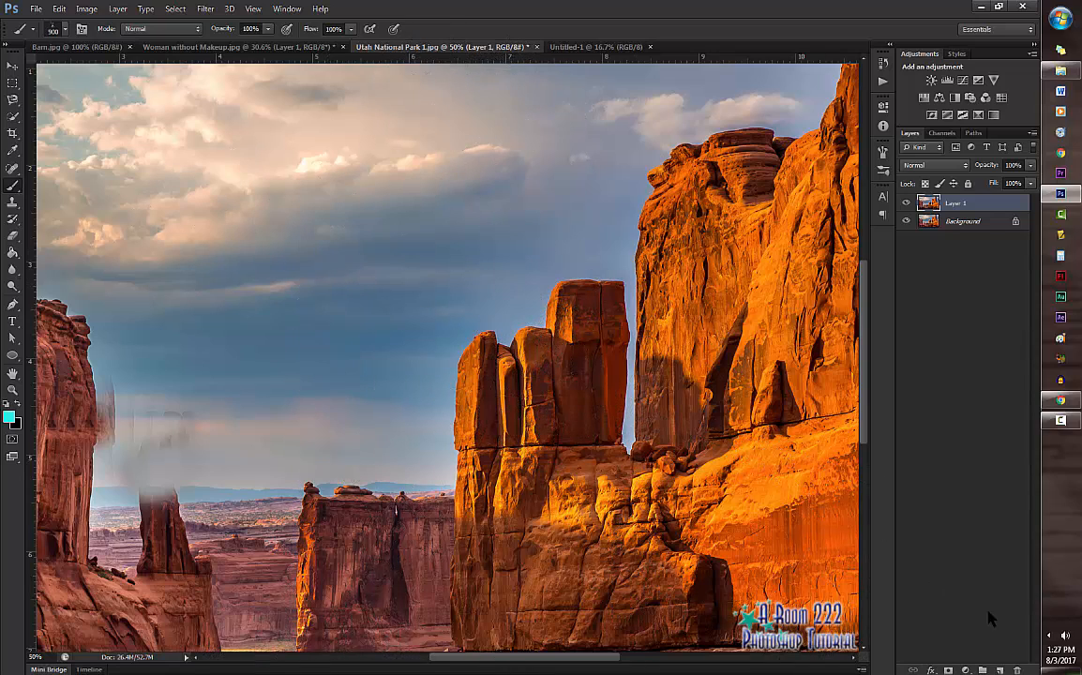
{"action": "left_click", "coordinate": [1000, 670]}
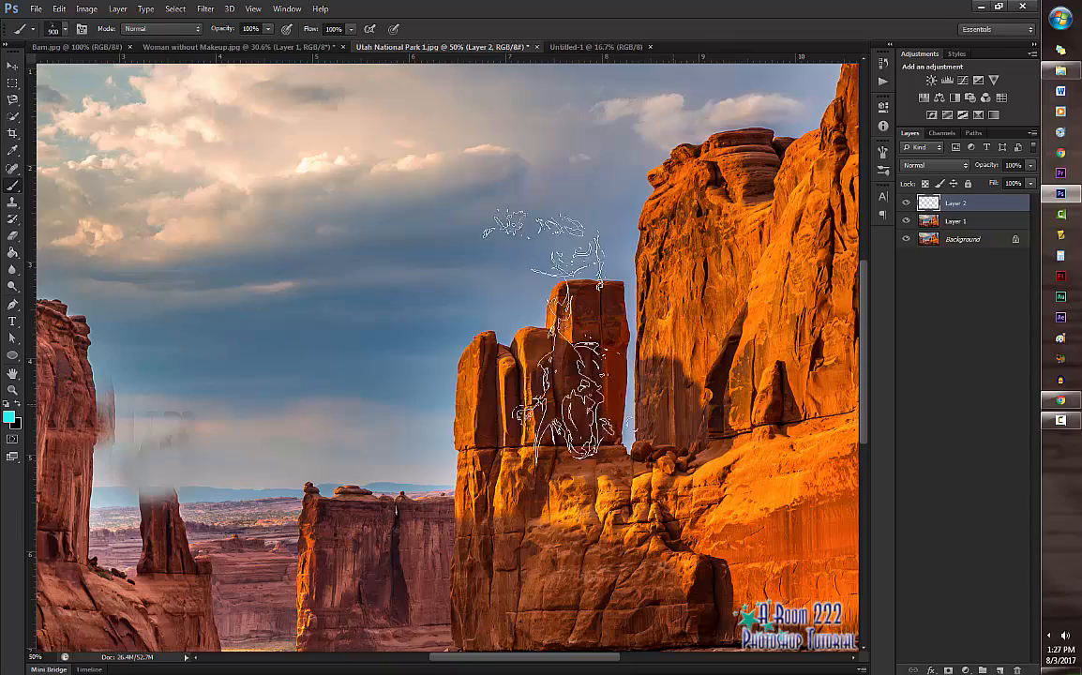
{"action": "mouse_move", "coordinate": [298, 301]}
{"action": "left_mouse_down"}
{"action": "mouse_move", "coordinate": [188, 281]}
{"action": "mouse_move", "coordinate": [562, 309]}
{"action": "mouse_move", "coordinate": [656, 328]}
{"action": "mouse_move", "coordinate": [286, 300]}
{"action": "left_mouse_up"}
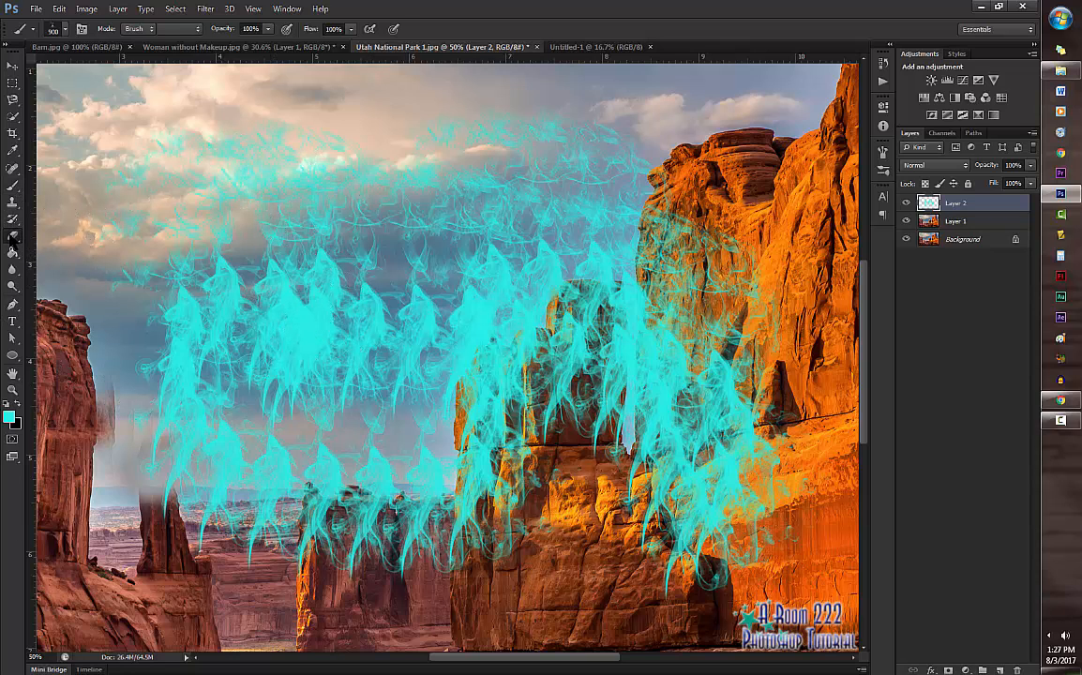
Step: Erase much of the cyan smoke over the sky on Layer 2 with the Eraser Tool
{"action": "left_click_drag", "start_coordinate": [13, 235], "coordinate": [70, 244]}
{"action": "left_click", "coordinate": [66, 236]}
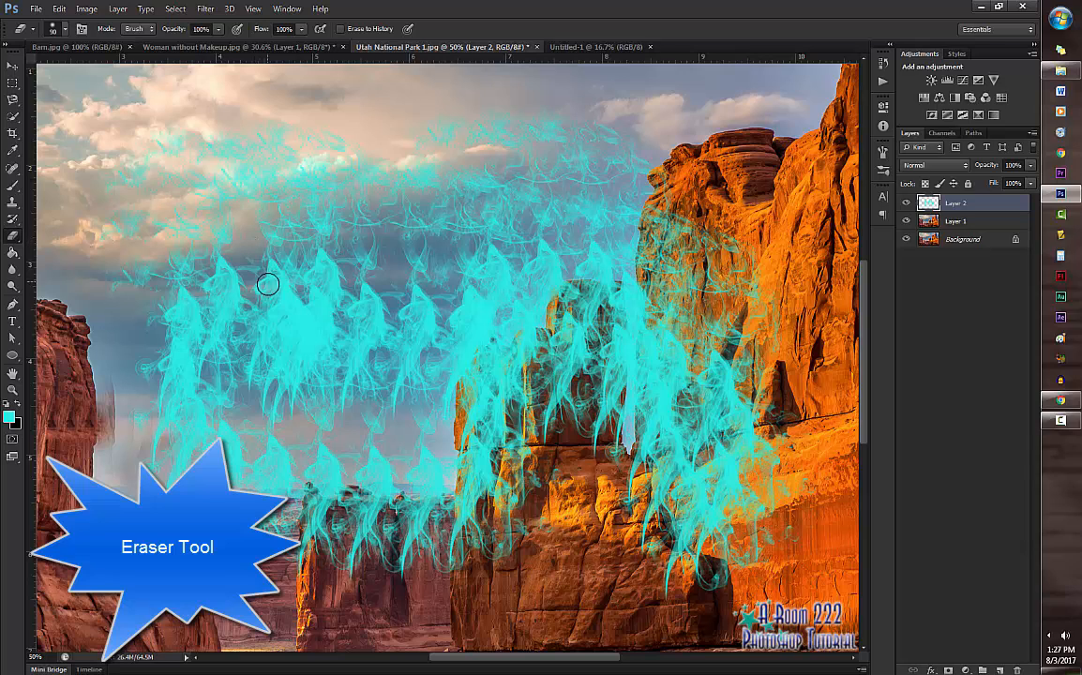
{"action": "mouse_move", "coordinate": [313, 180]}
{"action": "left_mouse_down"}
{"action": "mouse_move", "coordinate": [247, 357]}
{"action": "mouse_move", "coordinate": [259, 374]}
{"action": "mouse_move", "coordinate": [527, 225]}
{"action": "mouse_move", "coordinate": [191, 417]}
{"action": "mouse_move", "coordinate": [505, 285]}
{"action": "mouse_move", "coordinate": [246, 372]}
{"action": "mouse_move", "coordinate": [413, 413]}
{"action": "mouse_move", "coordinate": [239, 469]}
{"action": "mouse_move", "coordinate": [543, 533]}
{"action": "mouse_move", "coordinate": [328, 479]}
{"action": "mouse_move", "coordinate": [186, 270]}
{"action": "mouse_move", "coordinate": [308, 218]}
{"action": "left_mouse_up"}
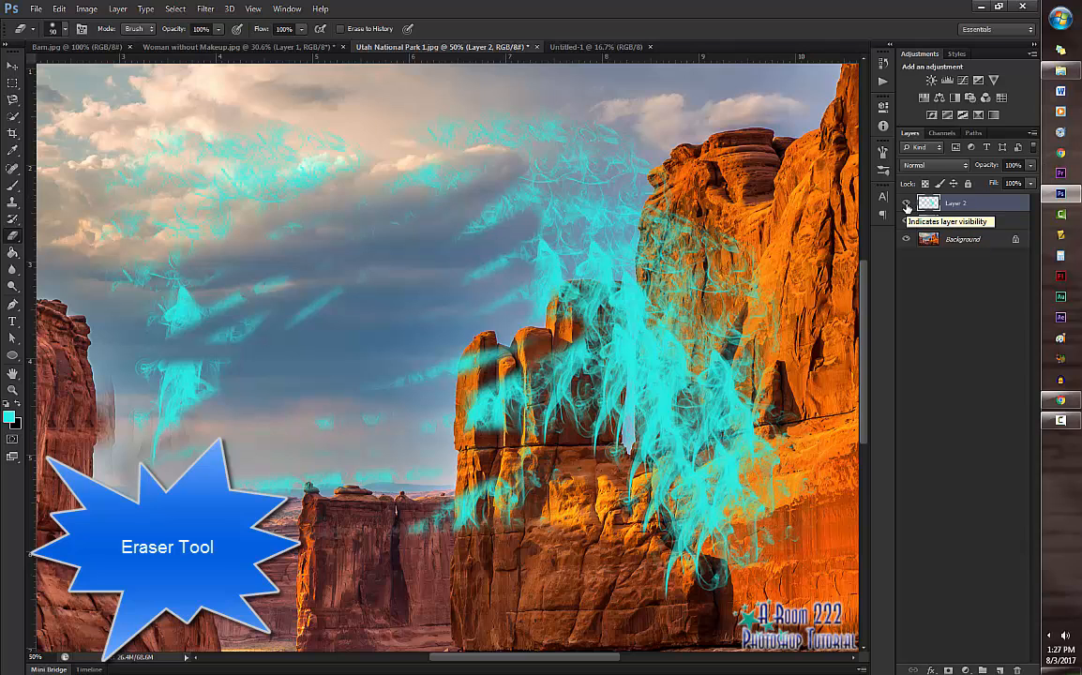
Step: Hide Layer 2 and erase a large patch of the sky on Layer 1 with the 250 px Background Eraser
{"action": "left_click", "coordinate": [906, 204]}
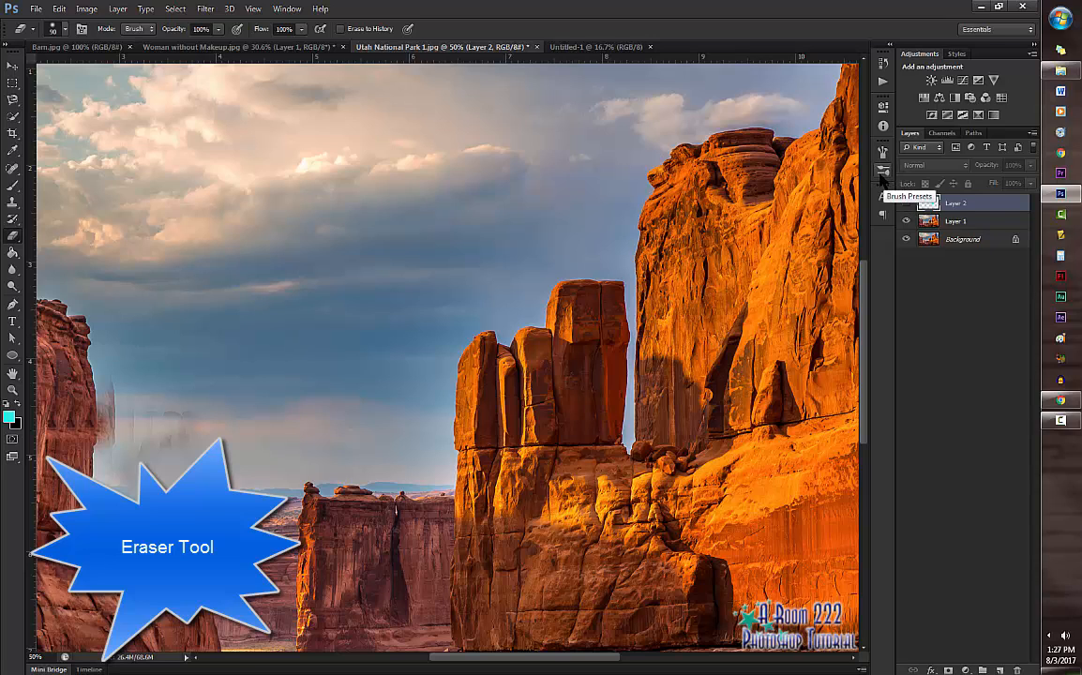
{"action": "left_click", "coordinate": [951, 225]}
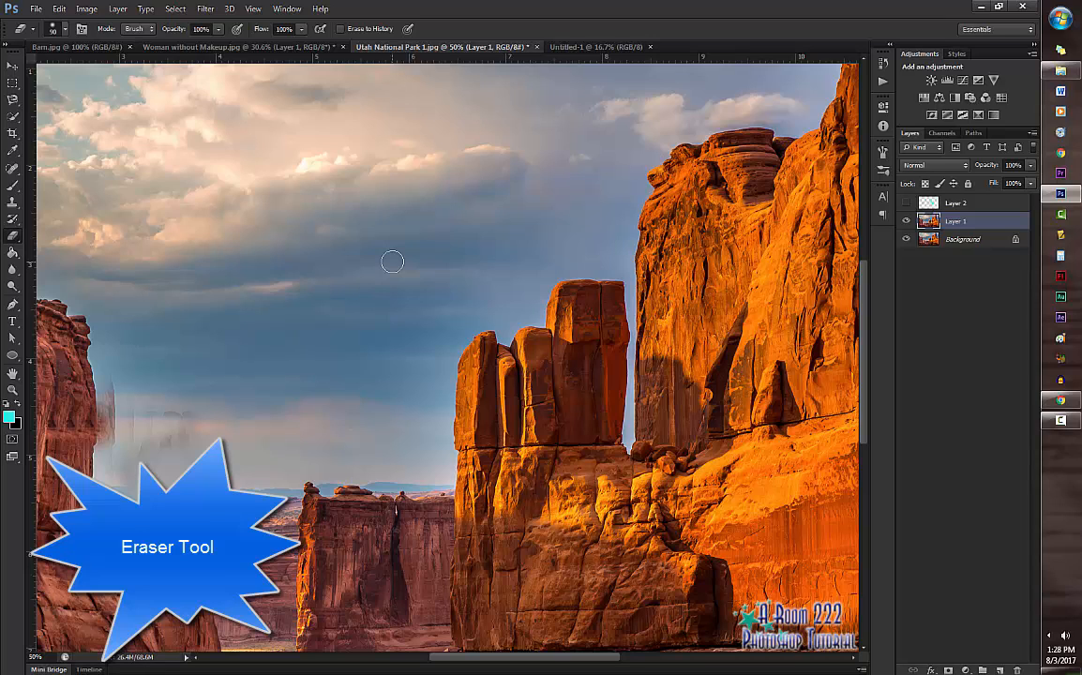
{"action": "left_click", "coordinate": [14, 237]}
{"action": "left_click", "coordinate": [57, 247]}
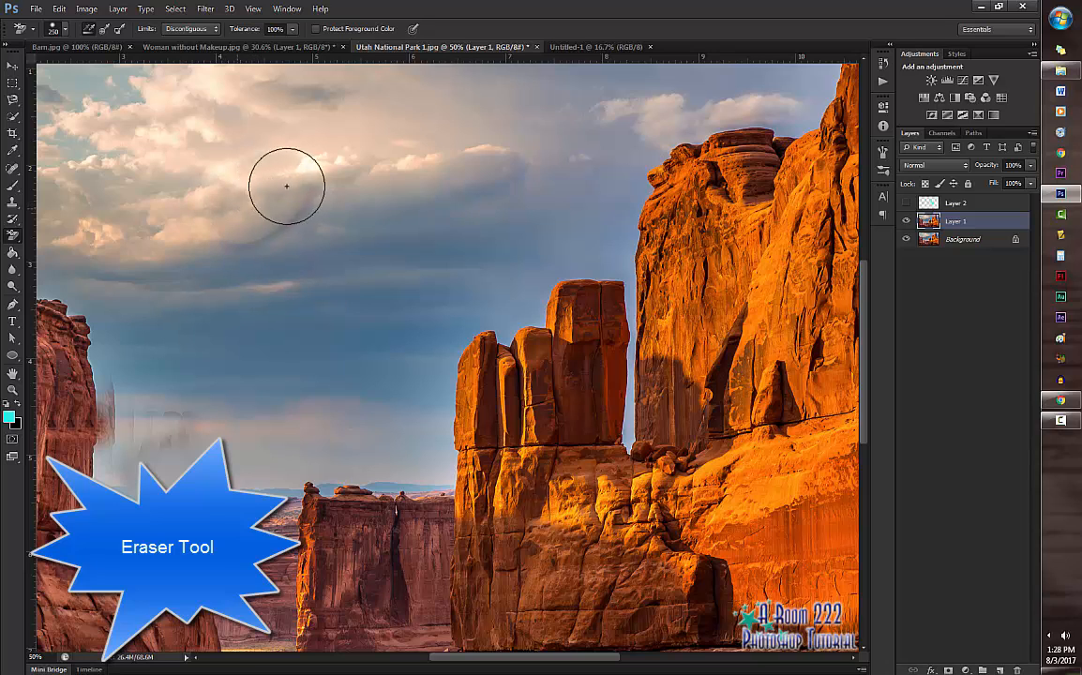
{"action": "mouse_move", "coordinate": [366, 188]}
{"action": "left_mouse_down"}
{"action": "mouse_move", "coordinate": [424, 164]}
{"action": "mouse_move", "coordinate": [249, 355]}
{"action": "mouse_move", "coordinate": [265, 248]}
{"action": "mouse_move", "coordinate": [518, 242]}
{"action": "mouse_move", "coordinate": [531, 145]}
{"action": "mouse_move", "coordinate": [327, 168]}
{"action": "mouse_move", "coordinate": [110, 252]}
{"action": "mouse_move", "coordinate": [205, 269]}
{"action": "left_mouse_up"}
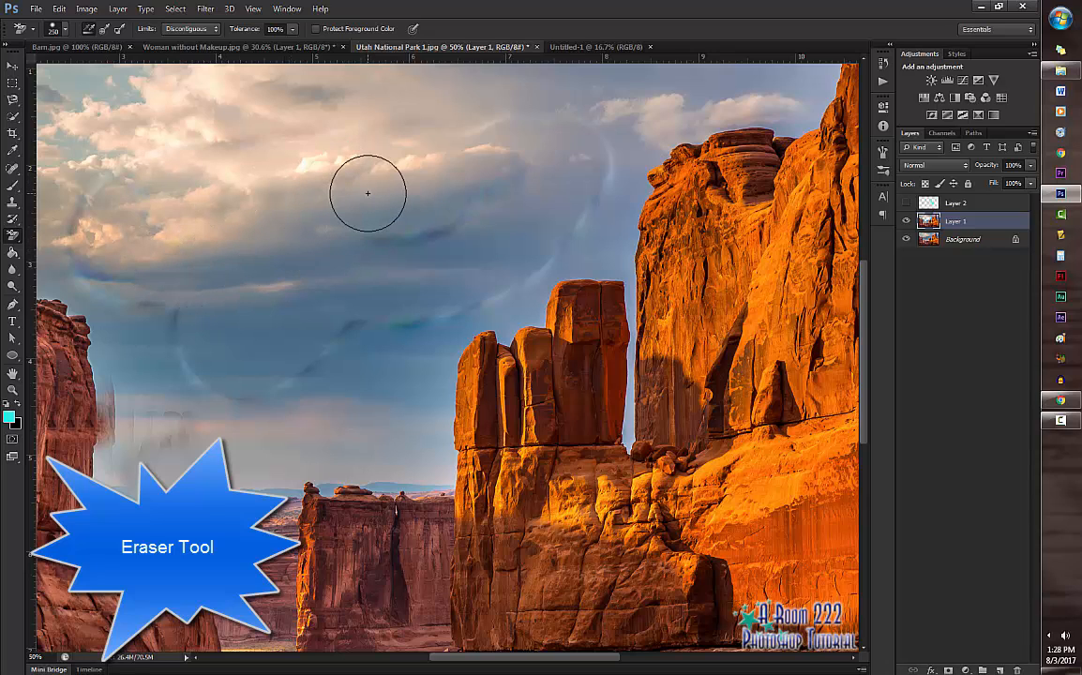
Step: Hide the Background layer and erase the remaining visible sky on Layer 1 down to the rock edges with the Background Eraser
{"action": "left_click", "coordinate": [969, 241]}
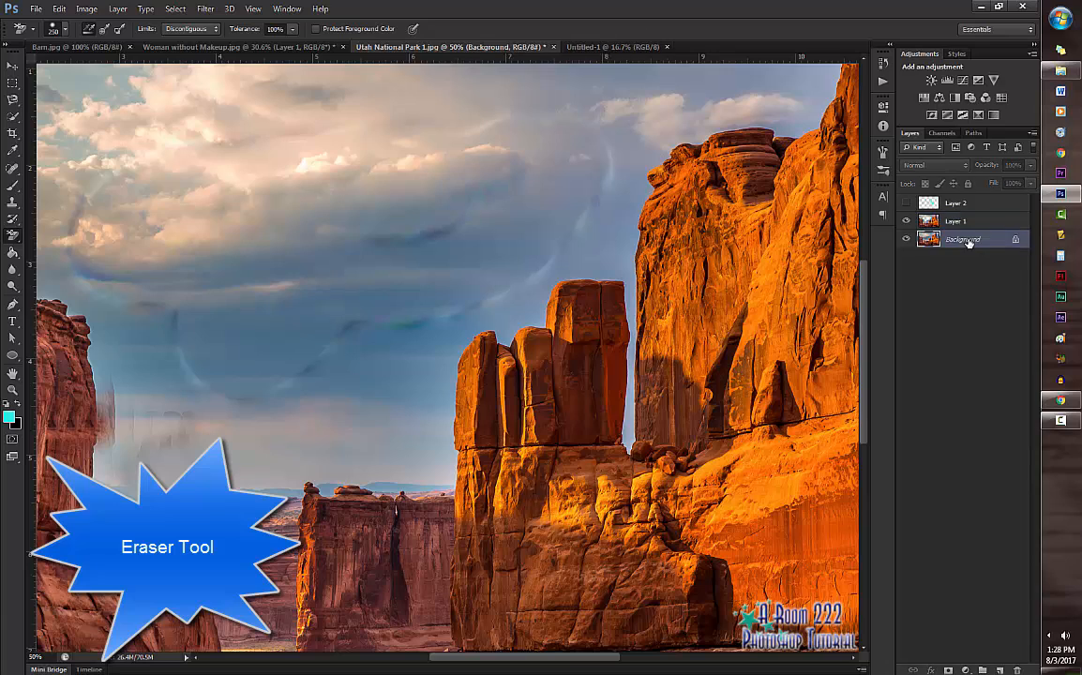
{"action": "left_click", "coordinate": [906, 241]}
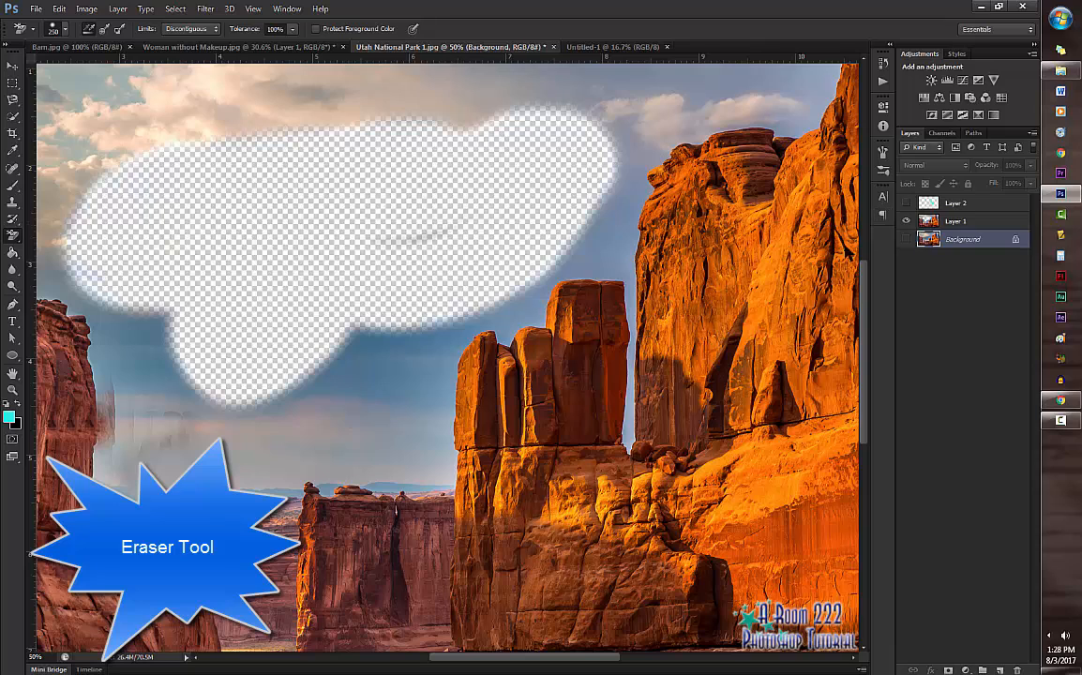
{"action": "left_click", "coordinate": [956, 223]}
{"action": "mouse_move", "coordinate": [145, 447]}
{"action": "left_mouse_down"}
{"action": "mouse_move", "coordinate": [173, 416]}
{"action": "mouse_move", "coordinate": [270, 419]}
{"action": "mouse_move", "coordinate": [371, 383]}
{"action": "mouse_move", "coordinate": [403, 324]}
{"action": "mouse_move", "coordinate": [117, 100]}
{"action": "mouse_move", "coordinate": [200, 116]}
{"action": "mouse_move", "coordinate": [296, 93]}
{"action": "mouse_move", "coordinate": [801, 89]}
{"action": "mouse_move", "coordinate": [760, 106]}
{"action": "mouse_move", "coordinate": [653, 114]}
{"action": "mouse_move", "coordinate": [624, 130]}
{"action": "mouse_move", "coordinate": [621, 222]}
{"action": "mouse_move", "coordinate": [602, 258]}
{"action": "mouse_move", "coordinate": [452, 316]}
{"action": "mouse_move", "coordinate": [296, 315]}
{"action": "mouse_move", "coordinate": [181, 287]}
{"action": "mouse_move", "coordinate": [57, 350]}
{"action": "mouse_move", "coordinate": [160, 366]}
{"action": "mouse_move", "coordinate": [186, 353]}
{"action": "mouse_move", "coordinate": [90, 243]}
{"action": "mouse_move", "coordinate": [56, 74]}
{"action": "mouse_move", "coordinate": [50, 291]}
{"action": "mouse_move", "coordinate": [103, 413]}
{"action": "mouse_move", "coordinate": [89, 483]}
{"action": "mouse_move", "coordinate": [379, 449]}
{"action": "mouse_move", "coordinate": [418, 467]}
{"action": "mouse_move", "coordinate": [430, 440]}
{"action": "mouse_move", "coordinate": [421, 351]}
{"action": "mouse_move", "coordinate": [502, 293]}
{"action": "mouse_move", "coordinate": [616, 271]}
{"action": "mouse_move", "coordinate": [635, 361]}
{"action": "mouse_move", "coordinate": [631, 427]}
{"action": "mouse_move", "coordinate": [433, 281]}
{"action": "left_mouse_up"}
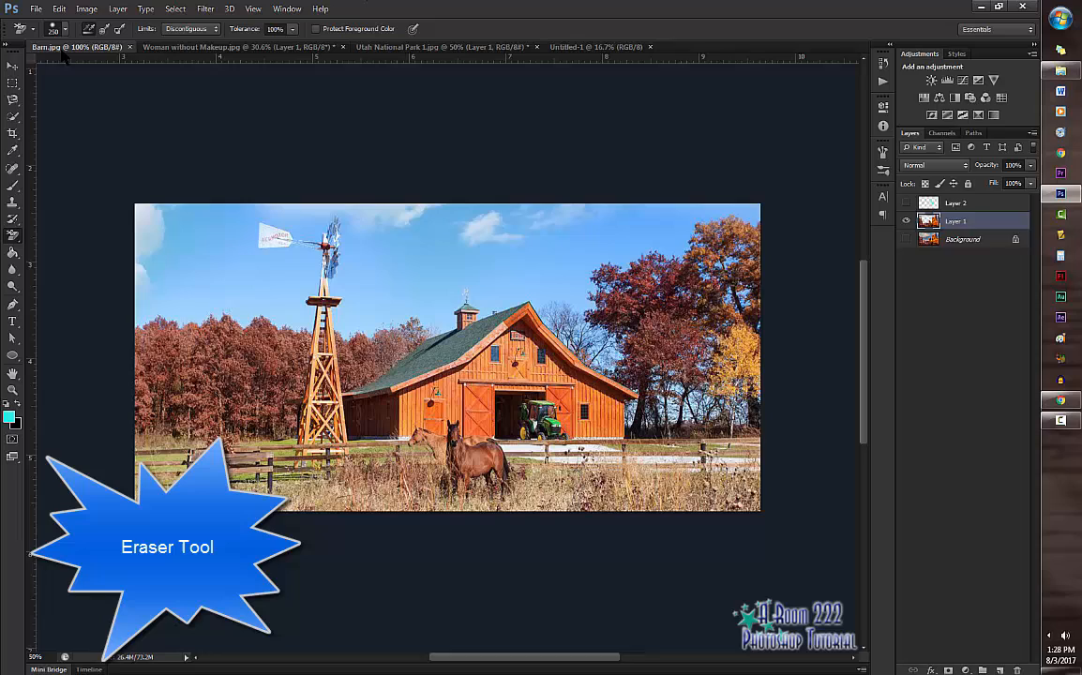
Step: Float the Barn.jpg window, copy its picture into Utah National Park 1.jpg with the Move Tool, and dock the window again
{"action": "left_click", "coordinate": [60, 48]}
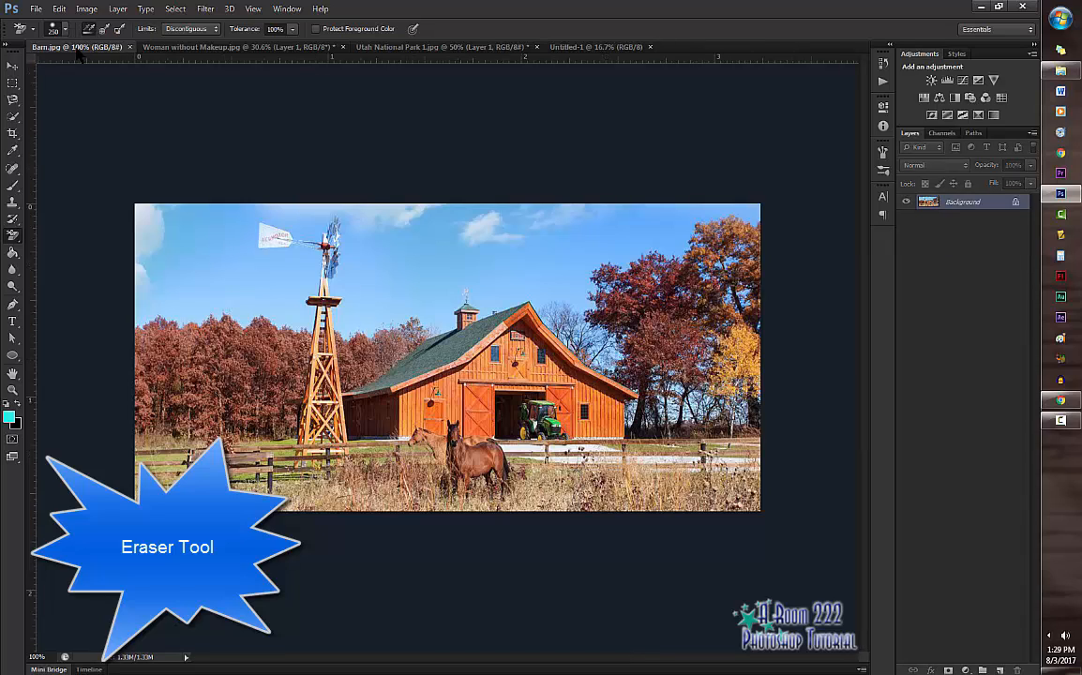
{"action": "left_click_drag", "start_coordinate": [75, 49], "coordinate": [371, 169]}
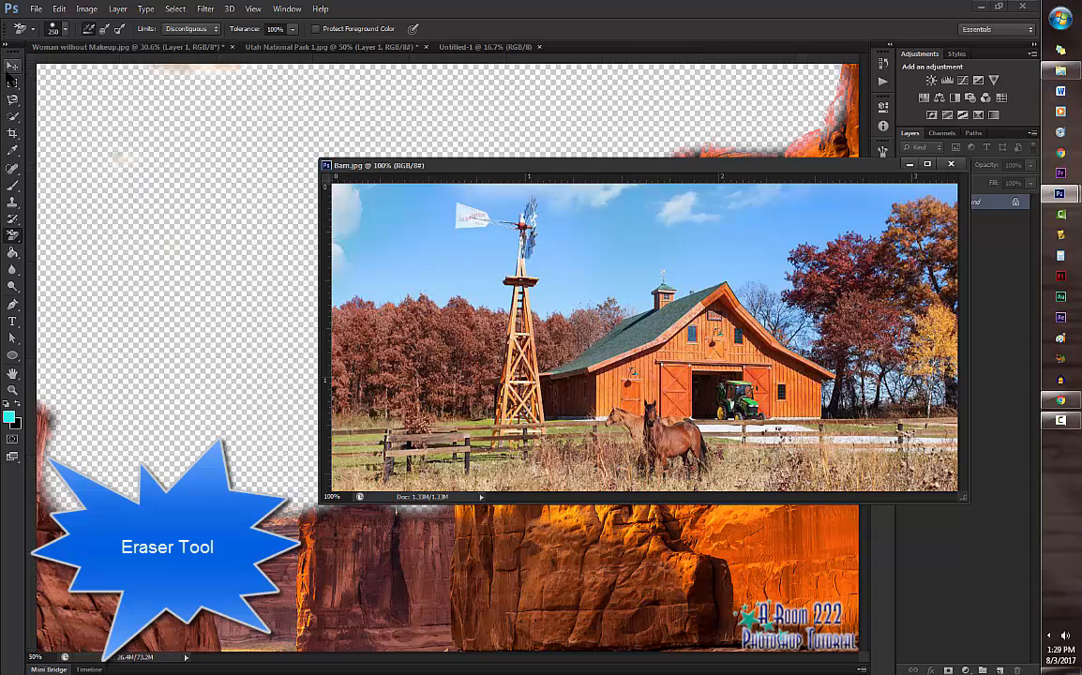
{"action": "left_click", "coordinate": [12, 66]}
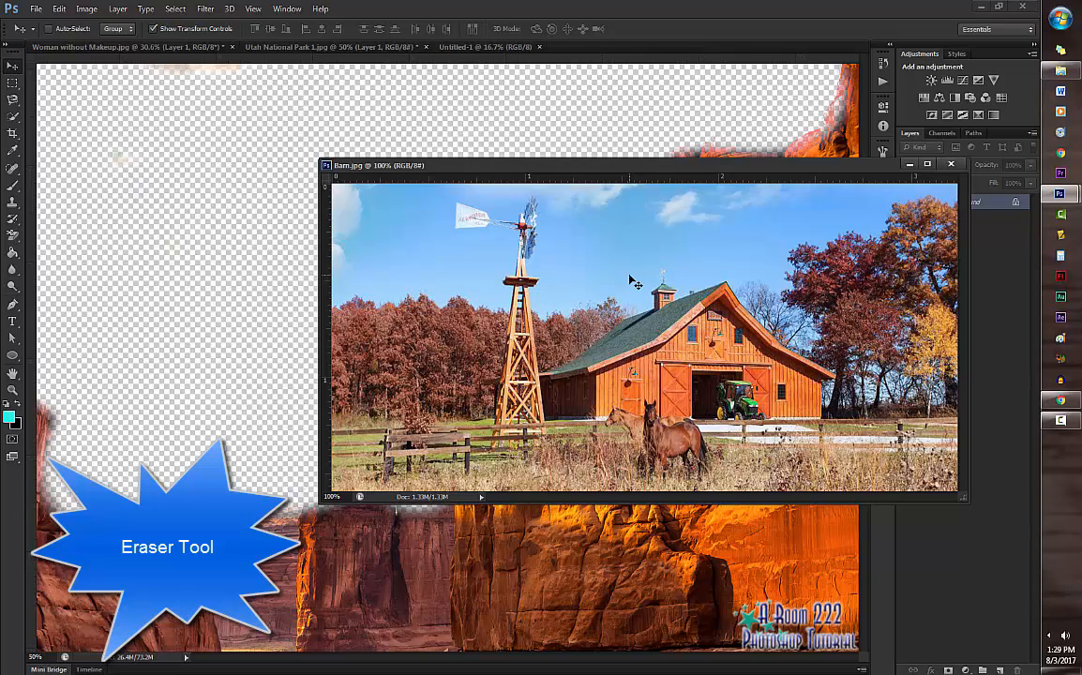
{"action": "left_click_drag", "start_coordinate": [633, 282], "coordinate": [147, 298]}
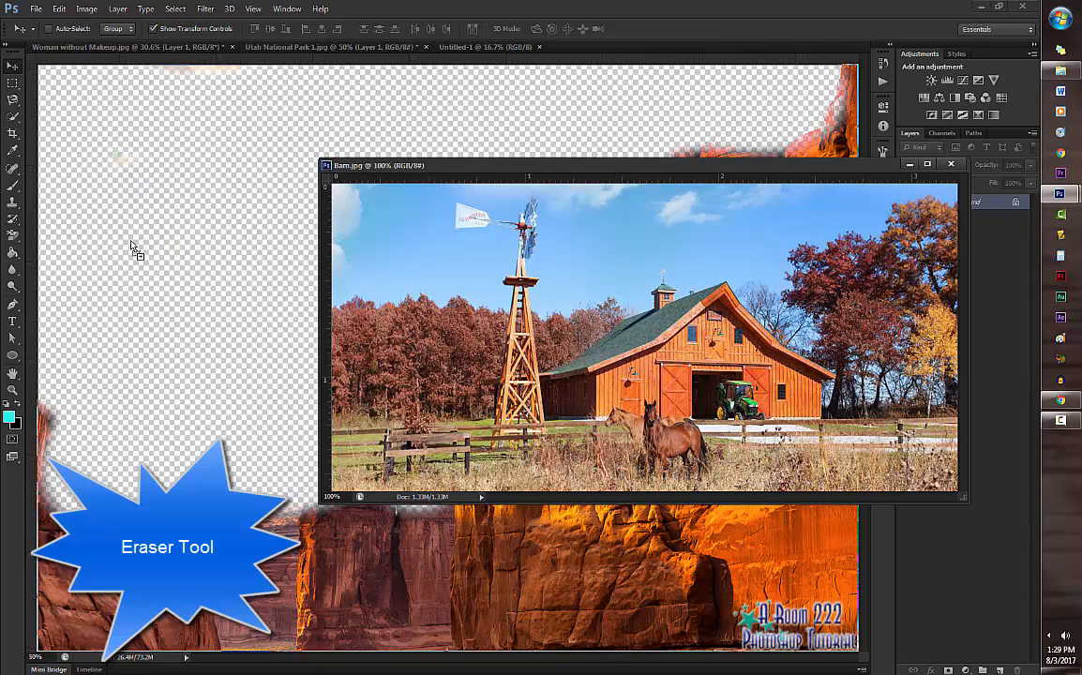
{"action": "left_click_drag", "start_coordinate": [133, 246], "coordinate": [132, 247]}
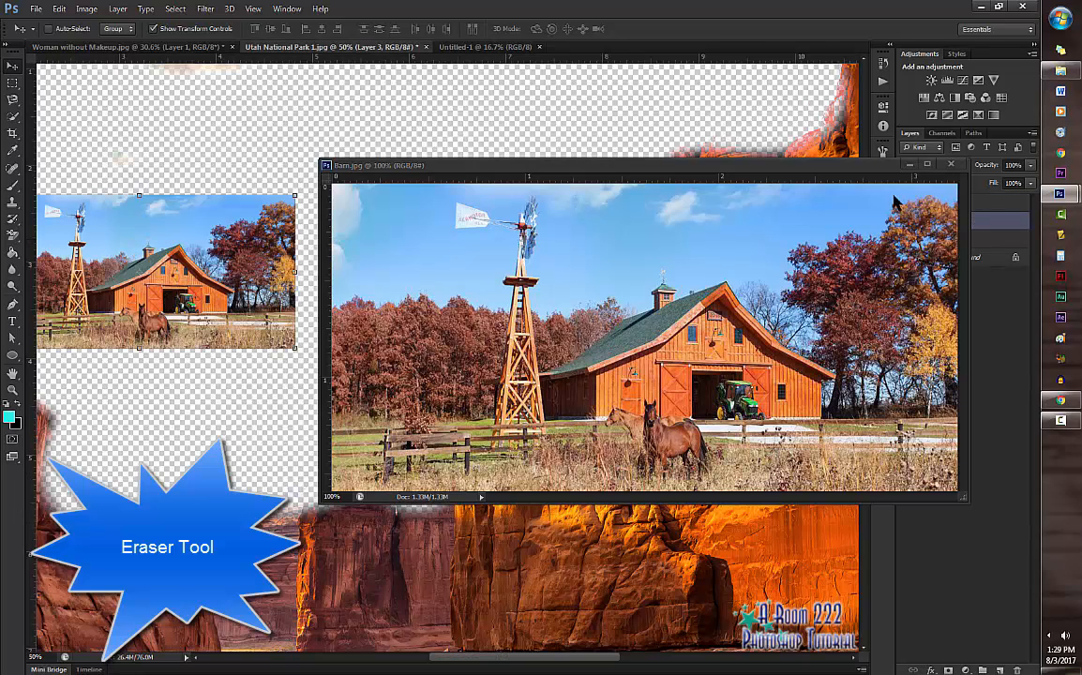
{"action": "left_click_drag", "start_coordinate": [794, 176], "coordinate": [711, 55]}
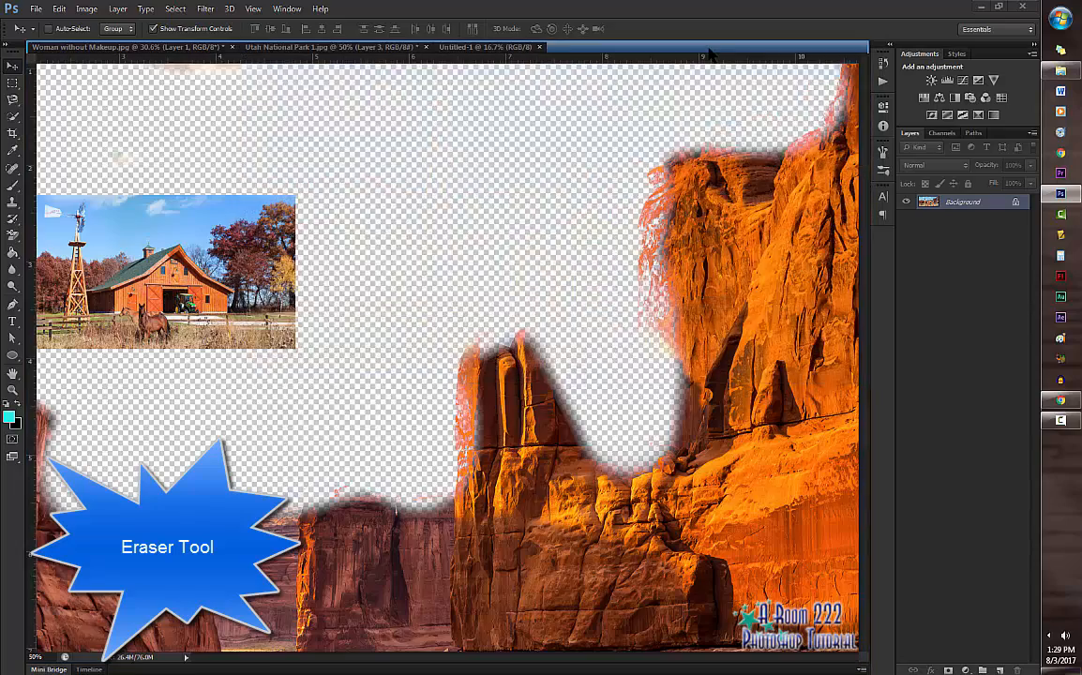
Step: Move the barn picture toward the middle of the erased sky in Utah National Park 1.jpg and place its layer below Layer 1
{"action": "left_click_drag", "start_coordinate": [275, 47], "coordinate": [197, 253]}
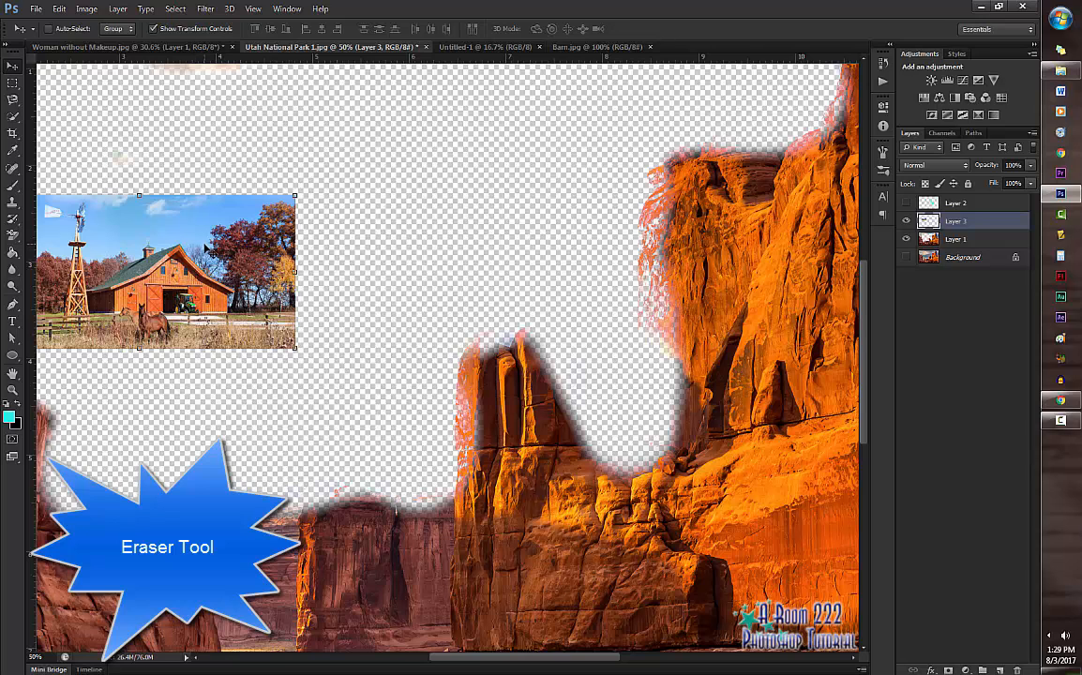
{"action": "left_click_drag", "start_coordinate": [205, 248], "coordinate": [426, 232]}
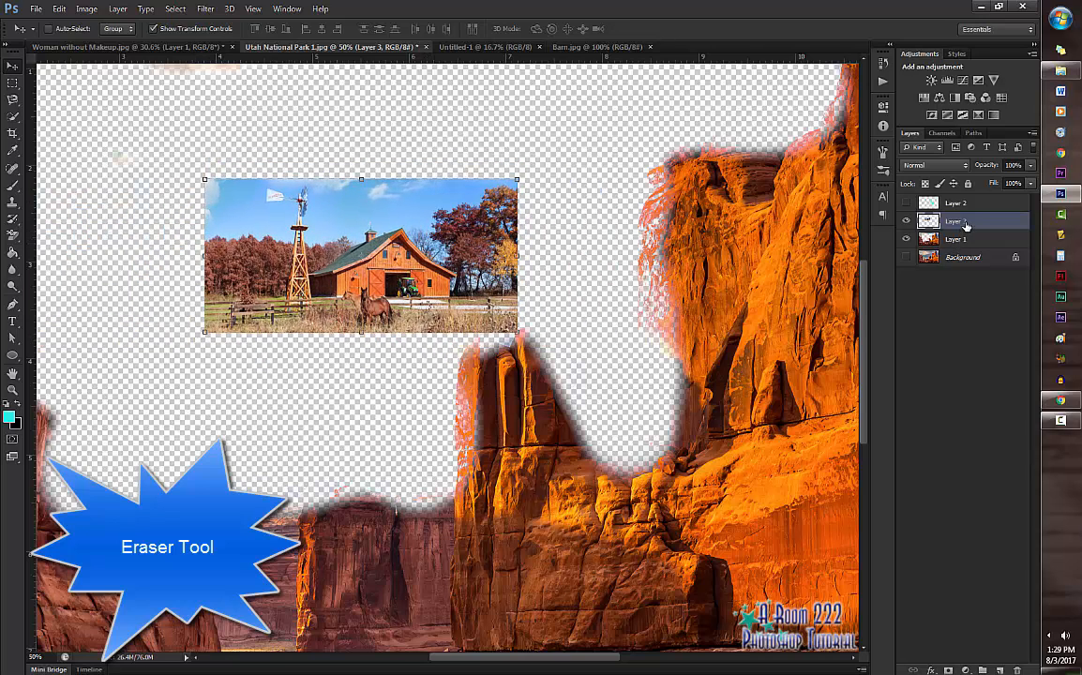
{"action": "left_click_drag", "start_coordinate": [967, 226], "coordinate": [967, 248]}
{"action": "left_click_drag", "start_coordinate": [975, 226], "coordinate": [976, 246]}
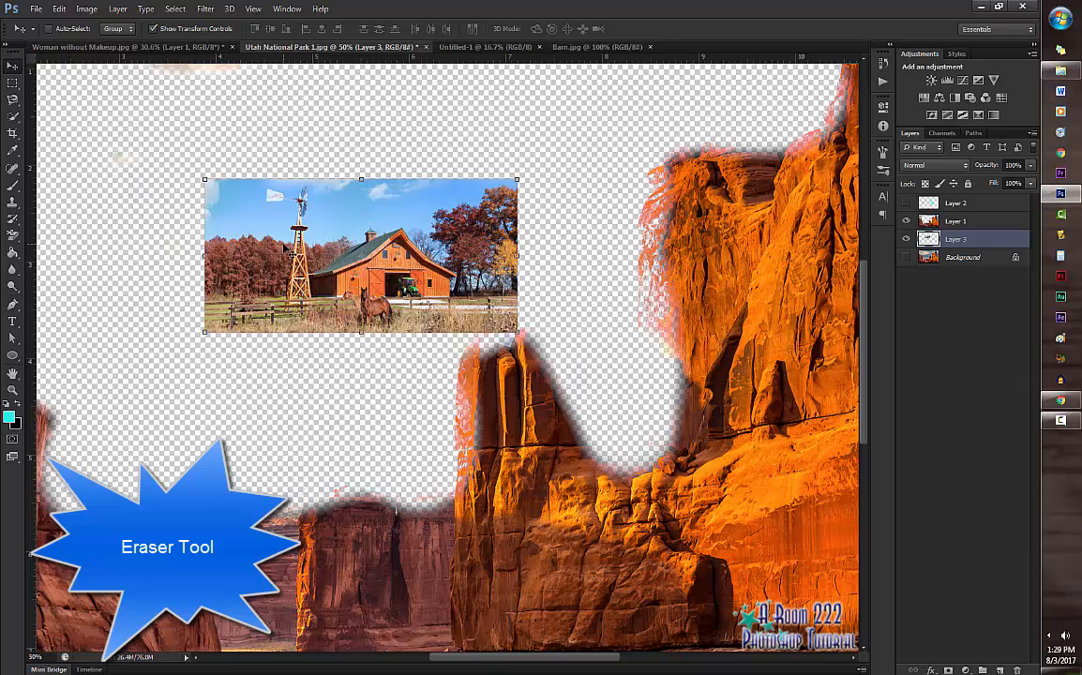
Step: Enlarge the barn layer to about 396% with Free Transform so it spans the image width behind the rocks
{"action": "key", "text": "ctrl+t"}
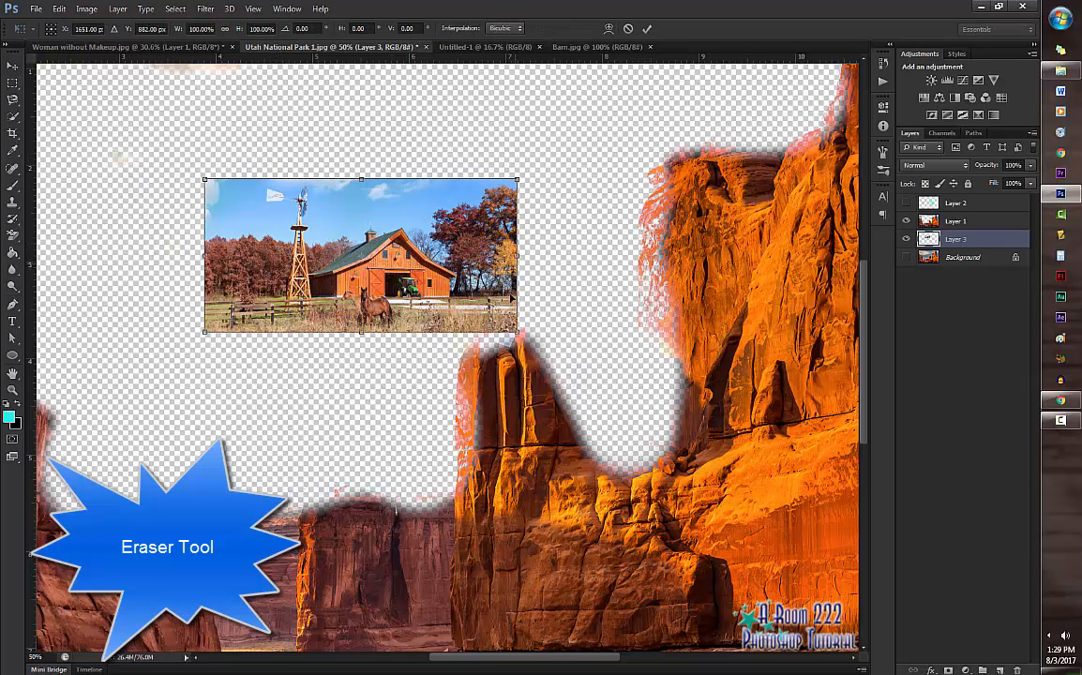
{"action": "left_click_drag", "start_coordinate": [518, 332], "coordinate": [833, 486]}
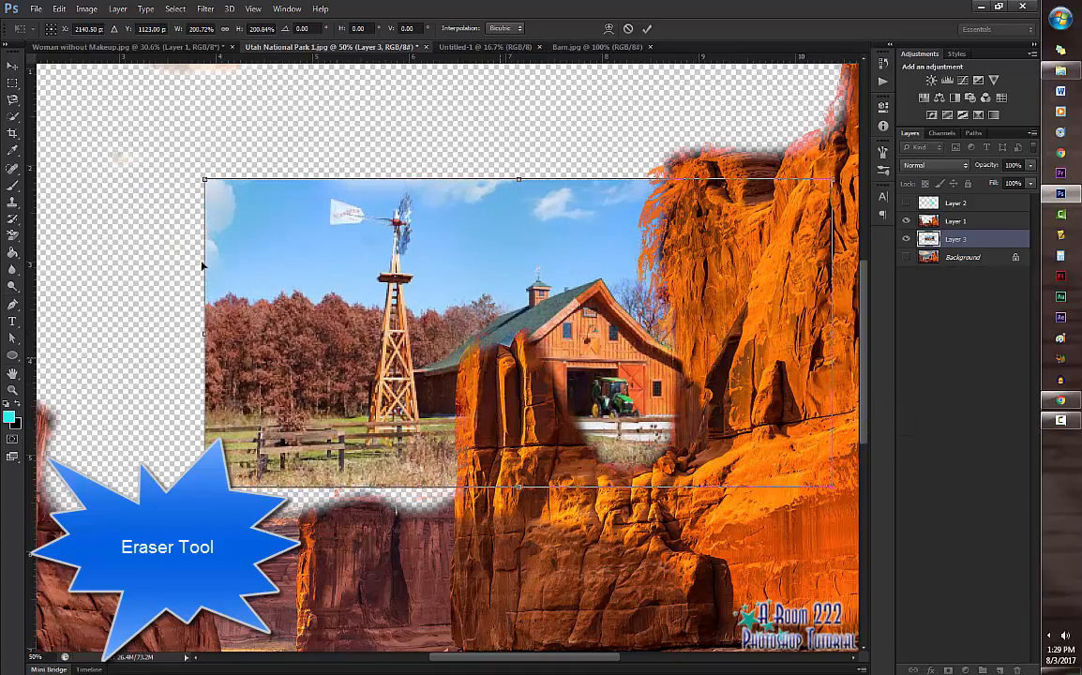
{"action": "left_click_drag", "start_coordinate": [202, 180], "coordinate": [664, 225]}
{"action": "left_click_drag", "start_coordinate": [284, 659], "coordinate": [450, 660]}
{"action": "key", "text": "ctrl+minus"}
{"action": "key", "text": "ctrl+minus"}
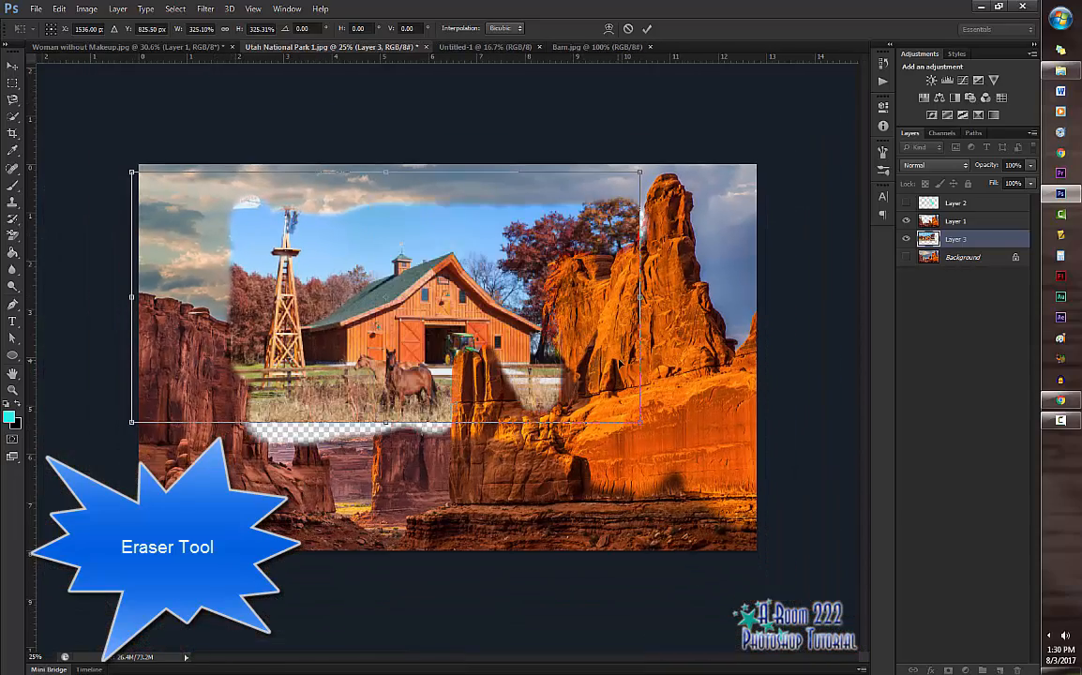
{"action": "left_click_drag", "start_coordinate": [640, 424], "coordinate": [738, 469]}
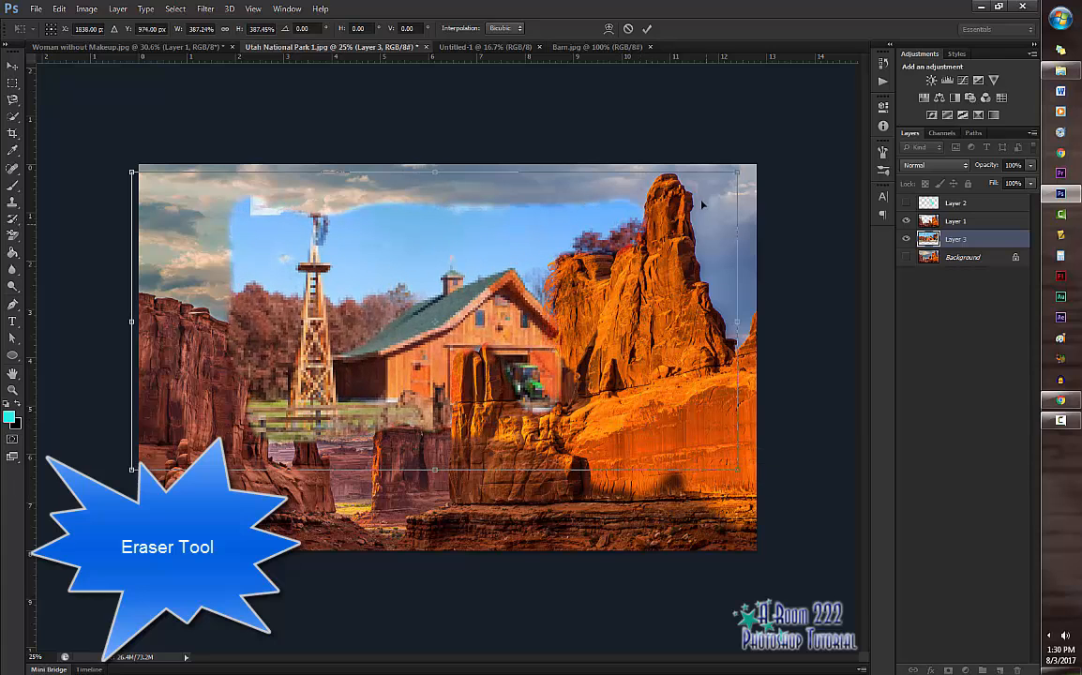
{"action": "left_click_drag", "start_coordinate": [741, 171], "coordinate": [753, 166]}
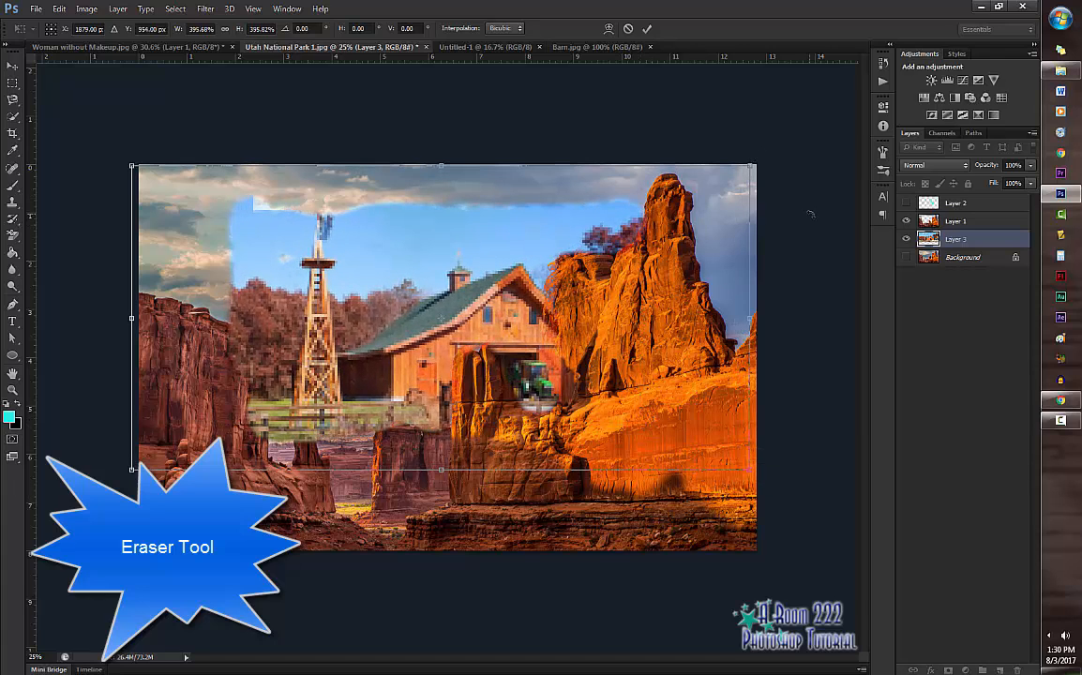
{"action": "key", "text": "Return"}
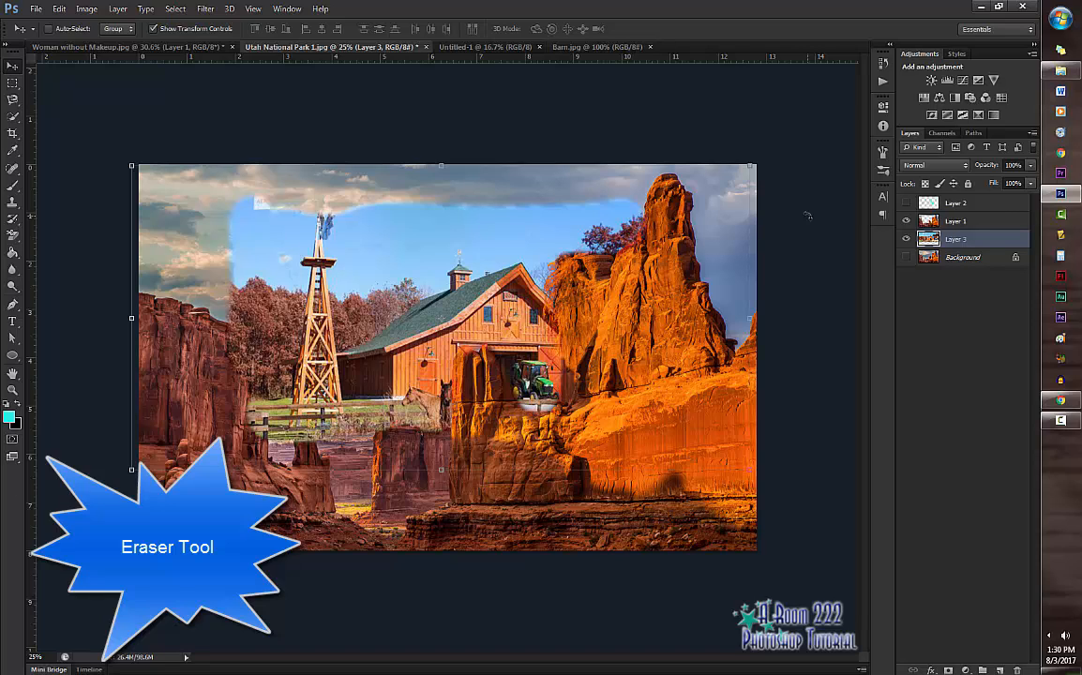
Step: Erase the sky beside the tall rock and the darker clouds above the left cliff on Layer 1 with the Magic Eraser, tolerance 14
{"action": "left_click_drag", "start_coordinate": [12, 234], "coordinate": [118, 251]}
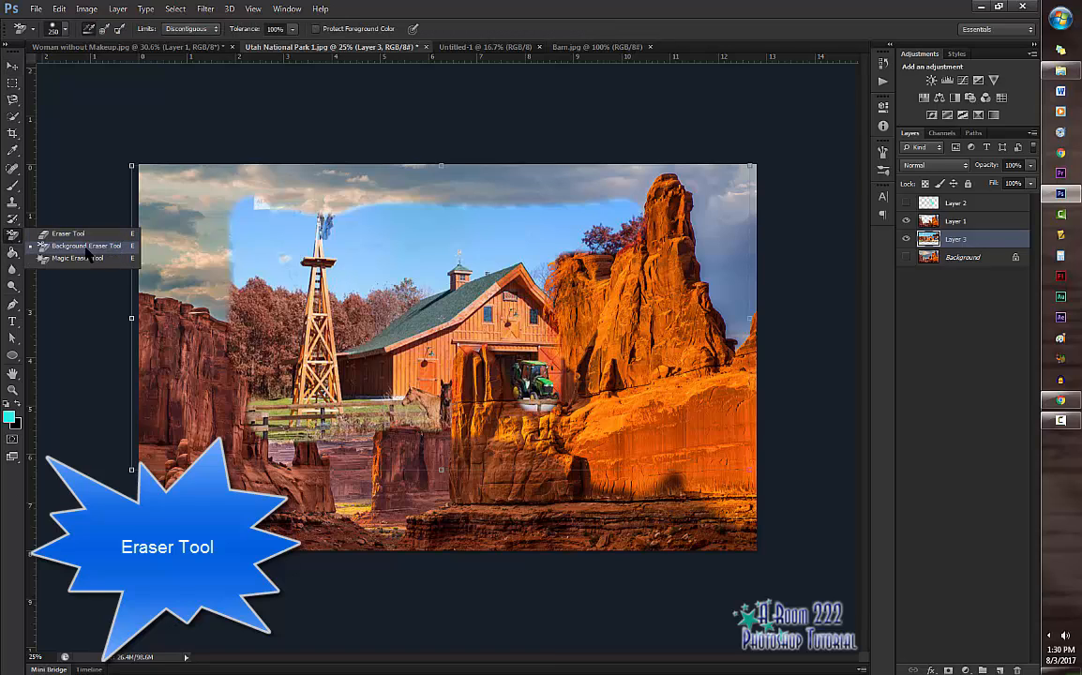
{"action": "left_click", "coordinate": [87, 249]}
{"action": "left_click_drag", "start_coordinate": [13, 238], "coordinate": [14, 238]}
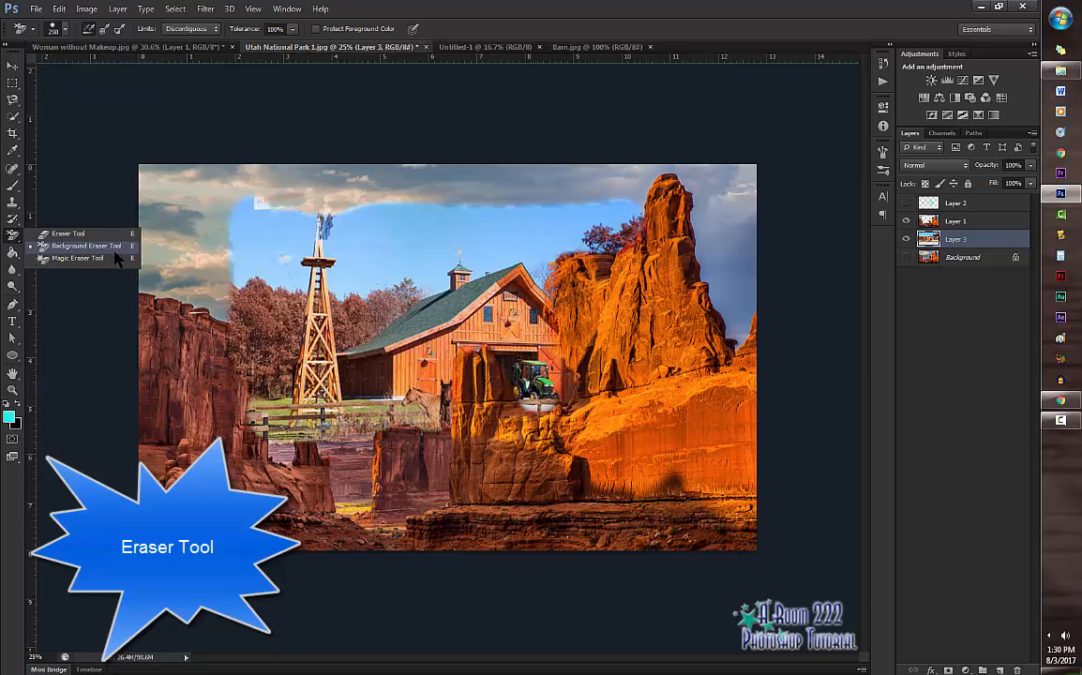
{"action": "left_click", "coordinate": [83, 260]}
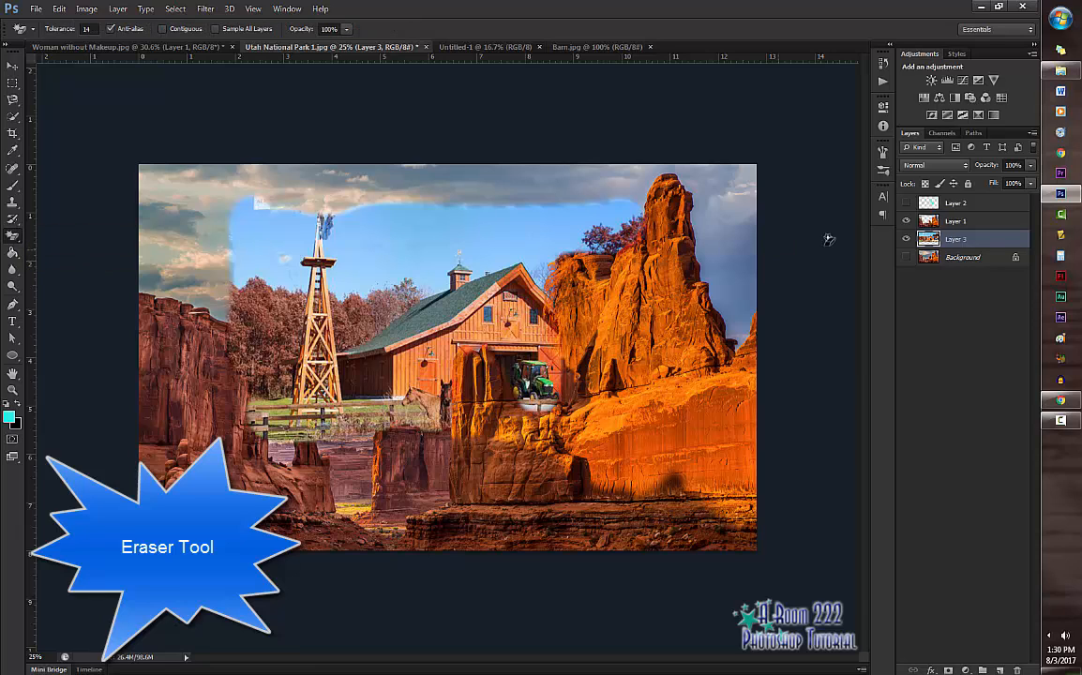
{"action": "left_click", "coordinate": [963, 225]}
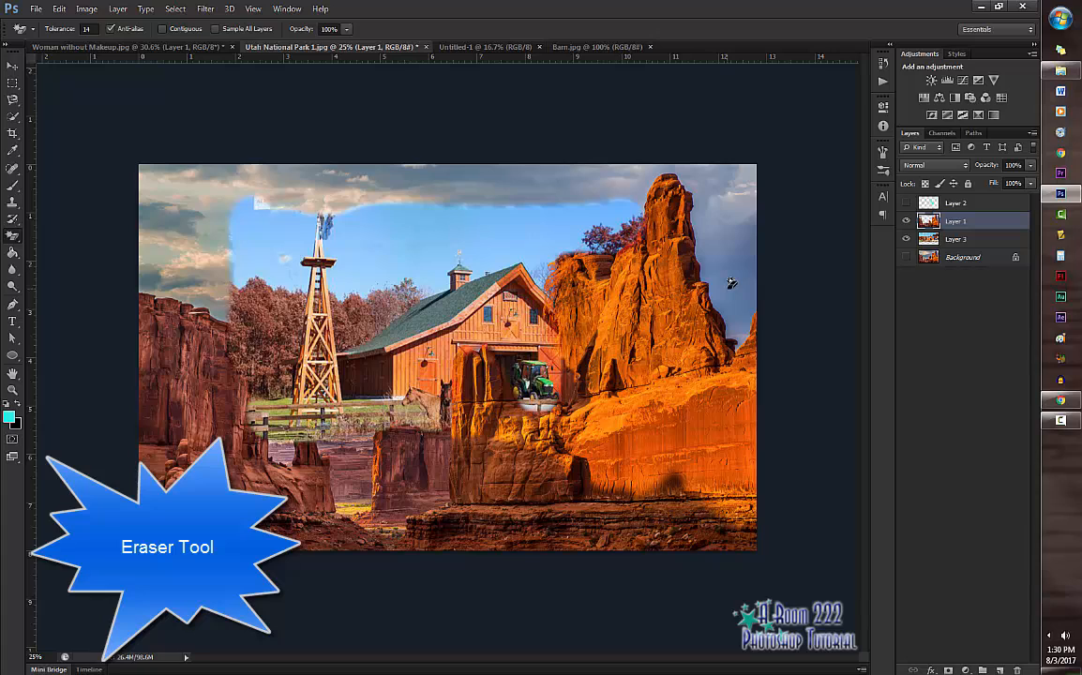
{"action": "left_click", "coordinate": [731, 283]}
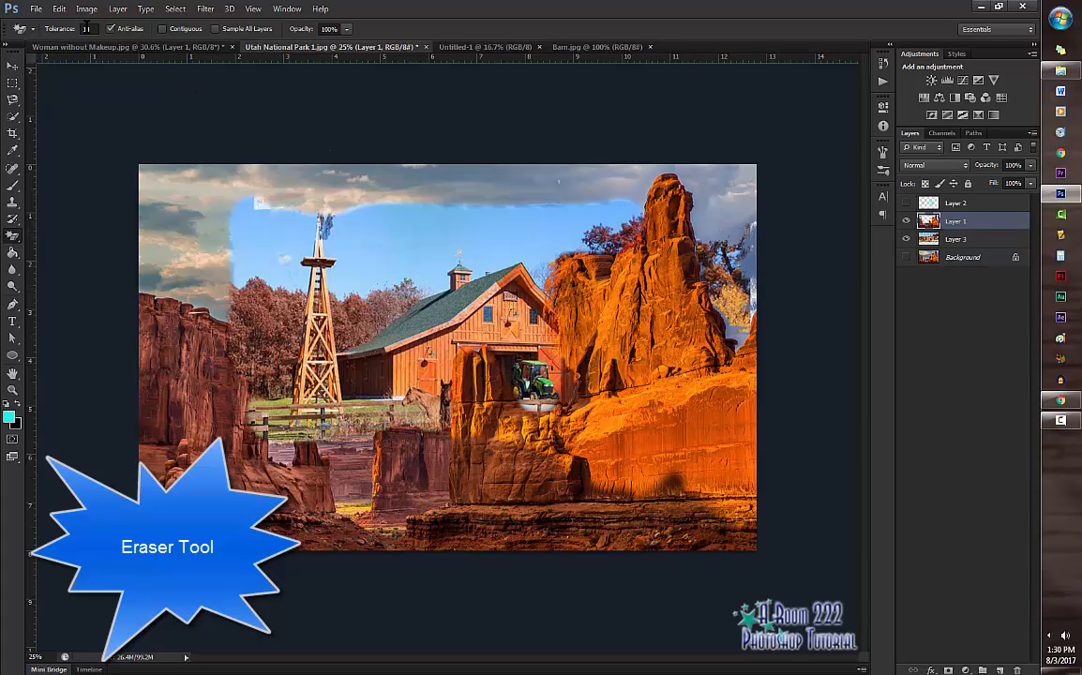
{"action": "left_click", "coordinate": [191, 246]}
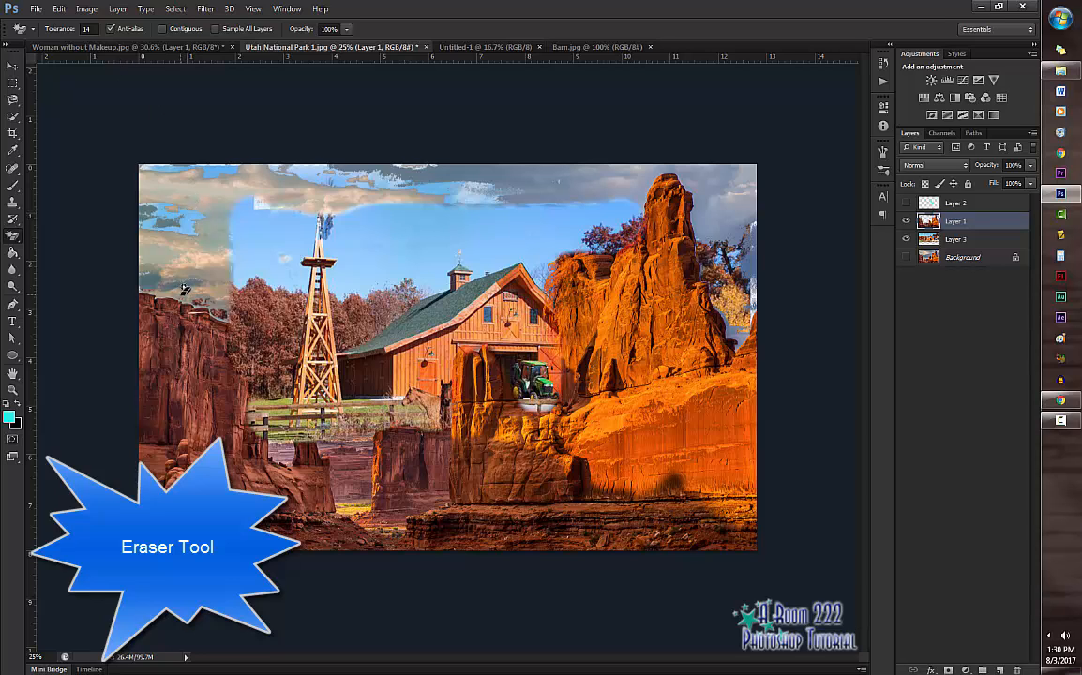
Step: Erase matching colours in the clouds above the dark cliff, the cliff itself and the orange rock on Layer 1 with the Magic Eraser
{"action": "left_click", "coordinate": [166, 261]}
{"action": "left_click", "coordinate": [212, 408]}
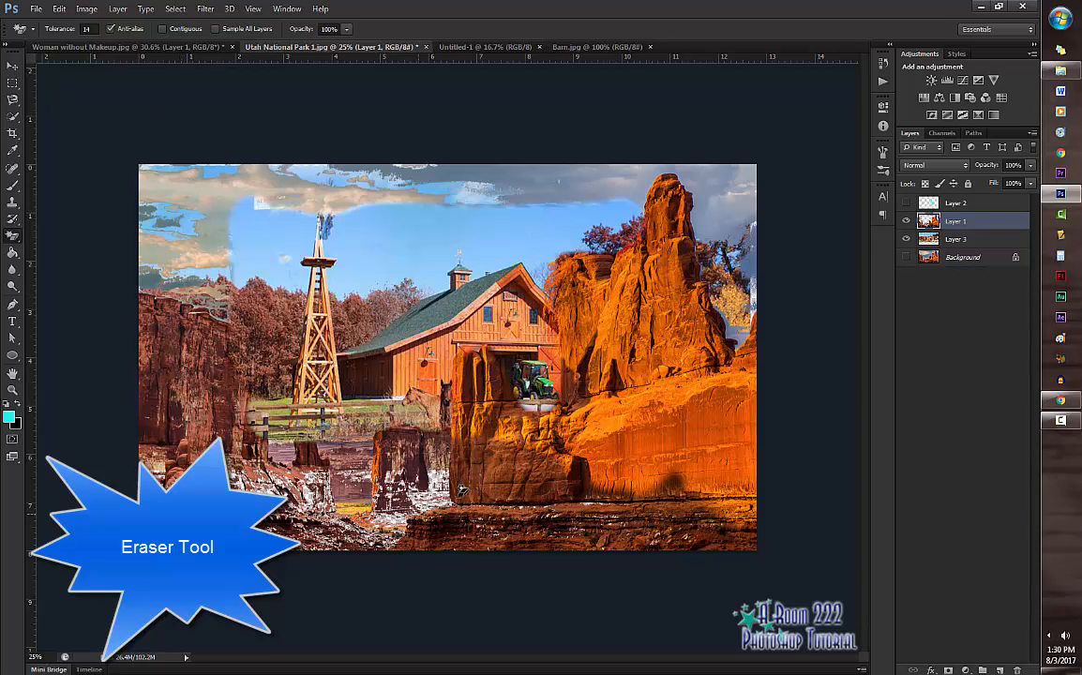
{"action": "left_click", "coordinate": [582, 411]}
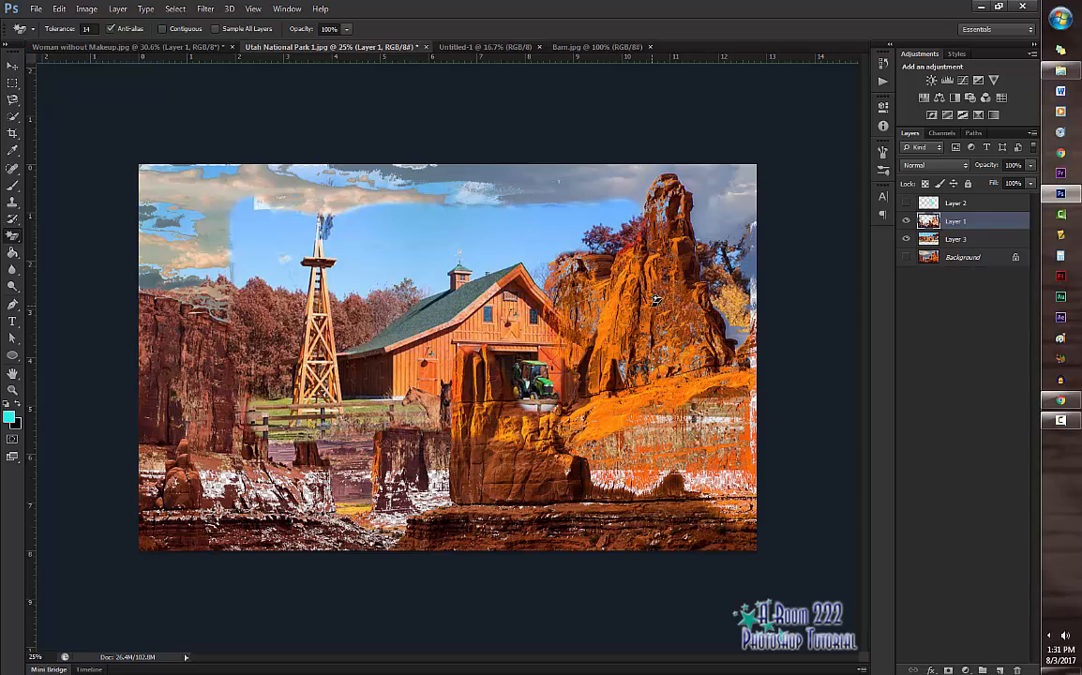
{"action": "left_click", "coordinate": [60, 9]}
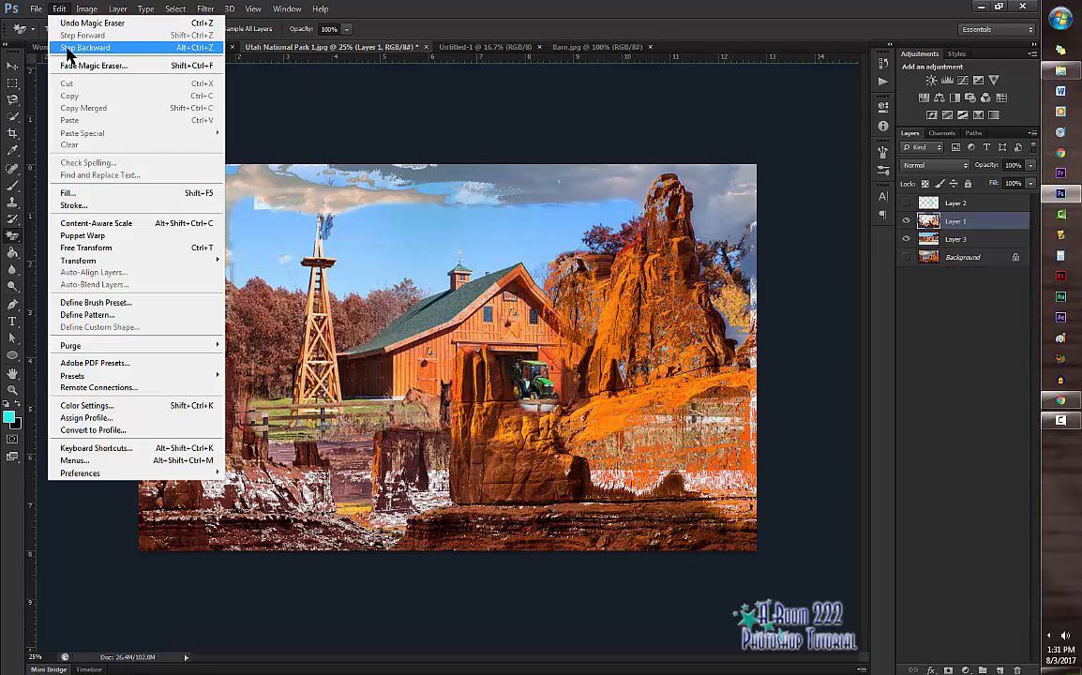
{"action": "left_click", "coordinate": [519, 85]}
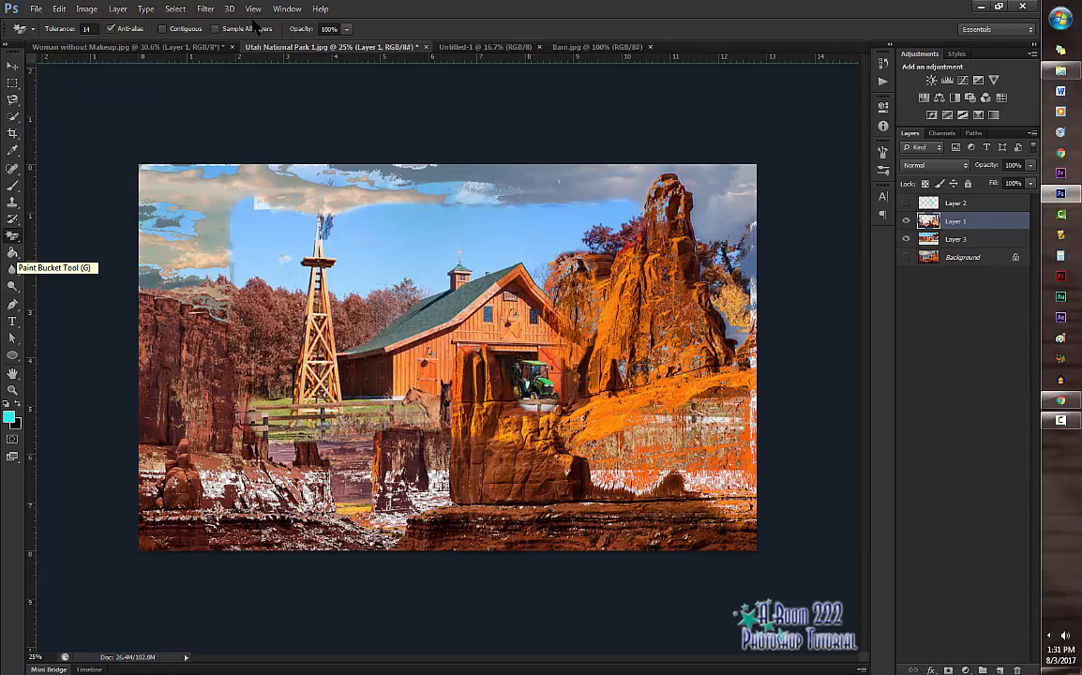
Step: In Woman without Makeup.jpg, fill a new layer with the cyan foreground colour using the Paint Bucket Tool and delete that layer
{"action": "left_click", "coordinate": [131, 47]}
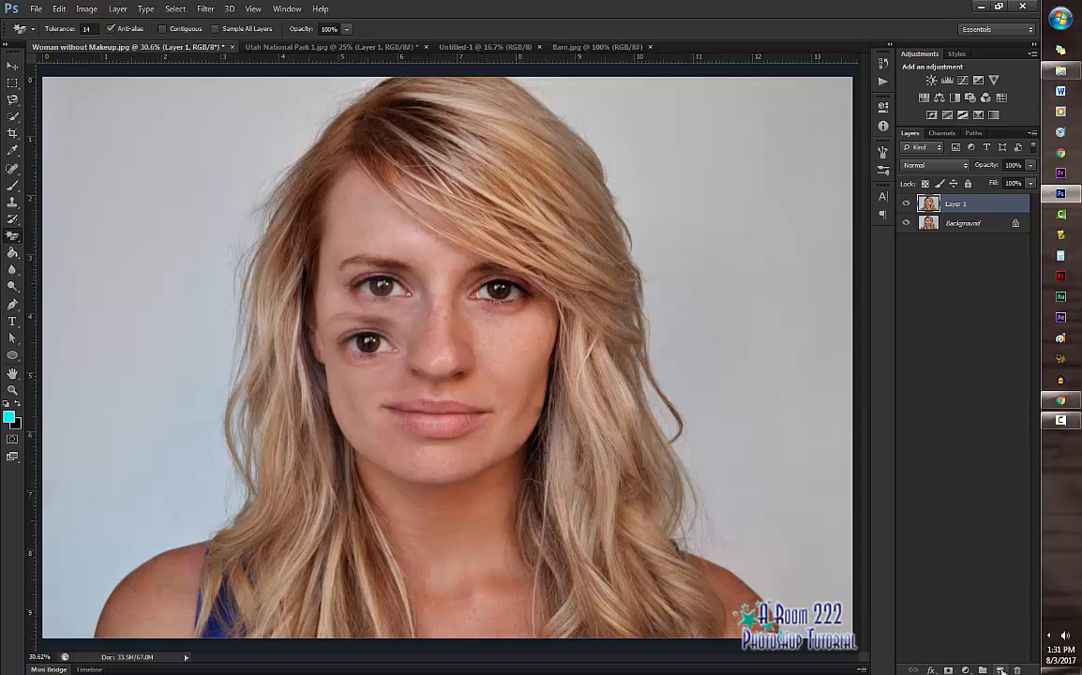
{"action": "key", "text": "ctrl+shift+alt+n"}
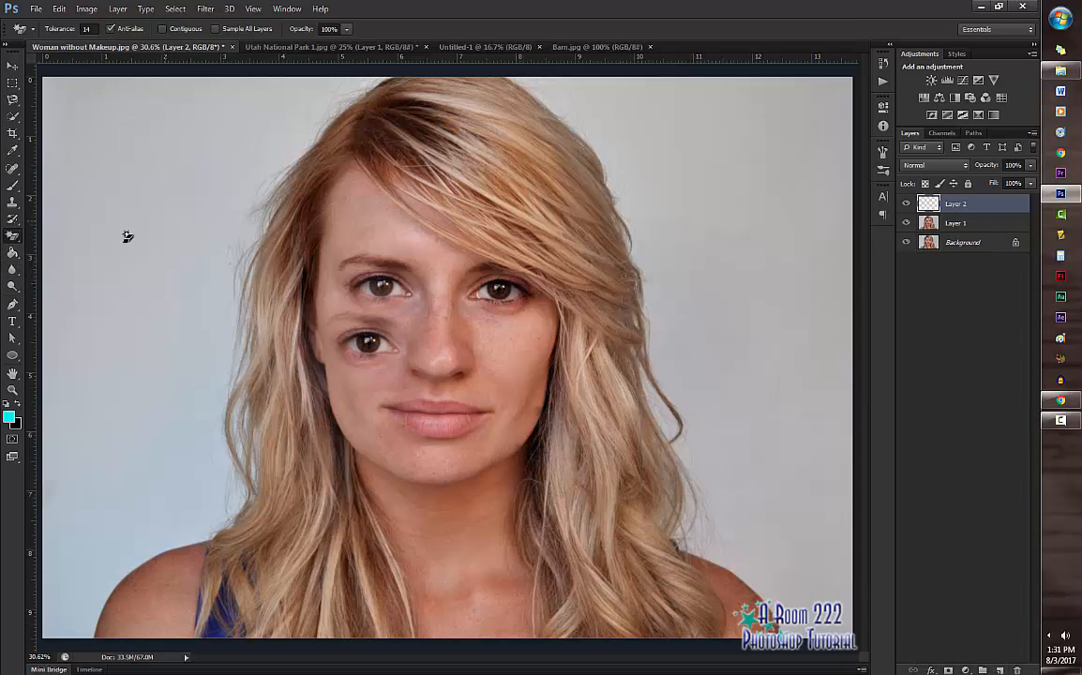
{"action": "left_click", "coordinate": [13, 252]}
{"action": "left_click", "coordinate": [556, 324]}
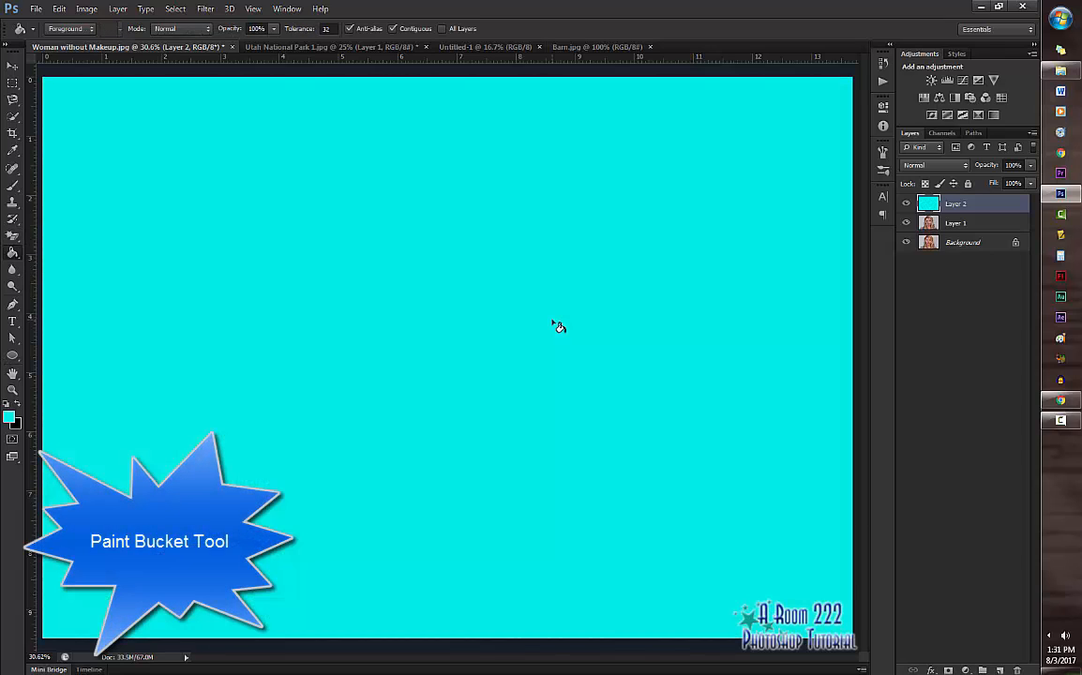
{"action": "left_click_drag", "start_coordinate": [966, 203], "coordinate": [1018, 670]}
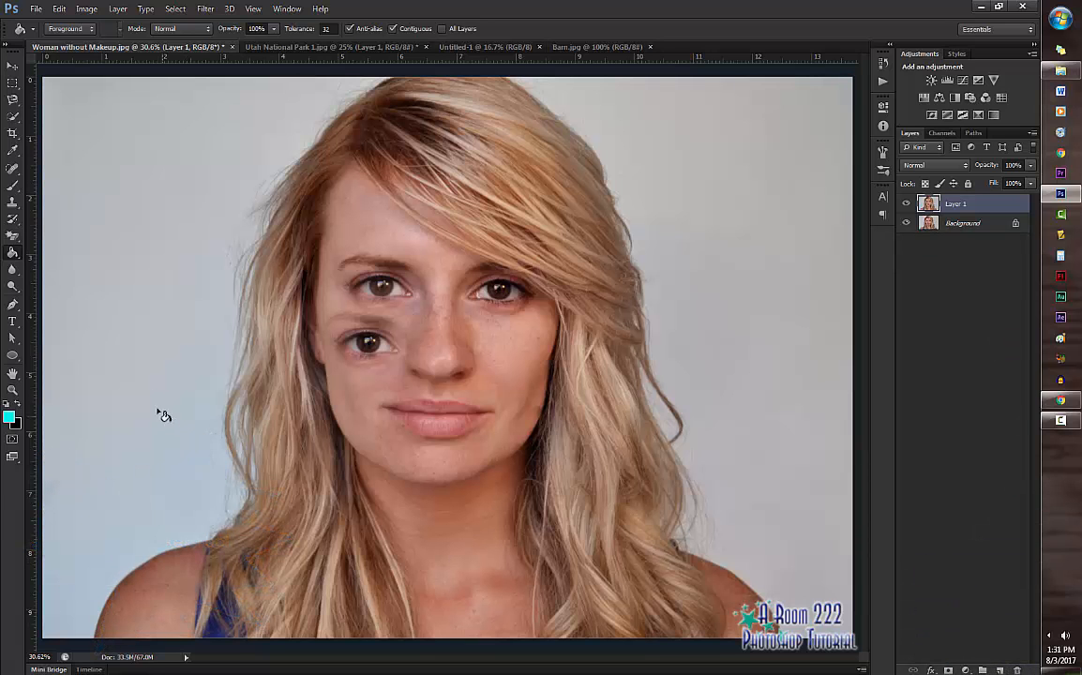
Step: Add the horizontal text "The Girl Without Makeup" on the plain background in the upper-left area of the portrait
{"action": "left_click", "coordinate": [12, 321]}
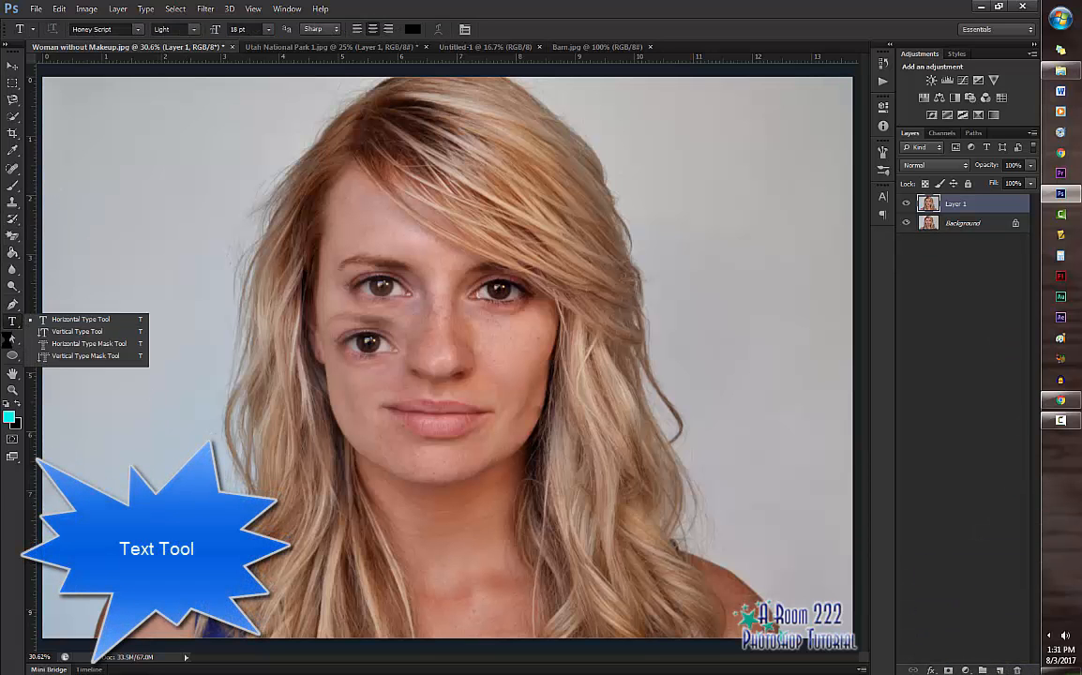
{"action": "left_click", "coordinate": [66, 319]}
{"action": "left_click", "coordinate": [124, 186]}
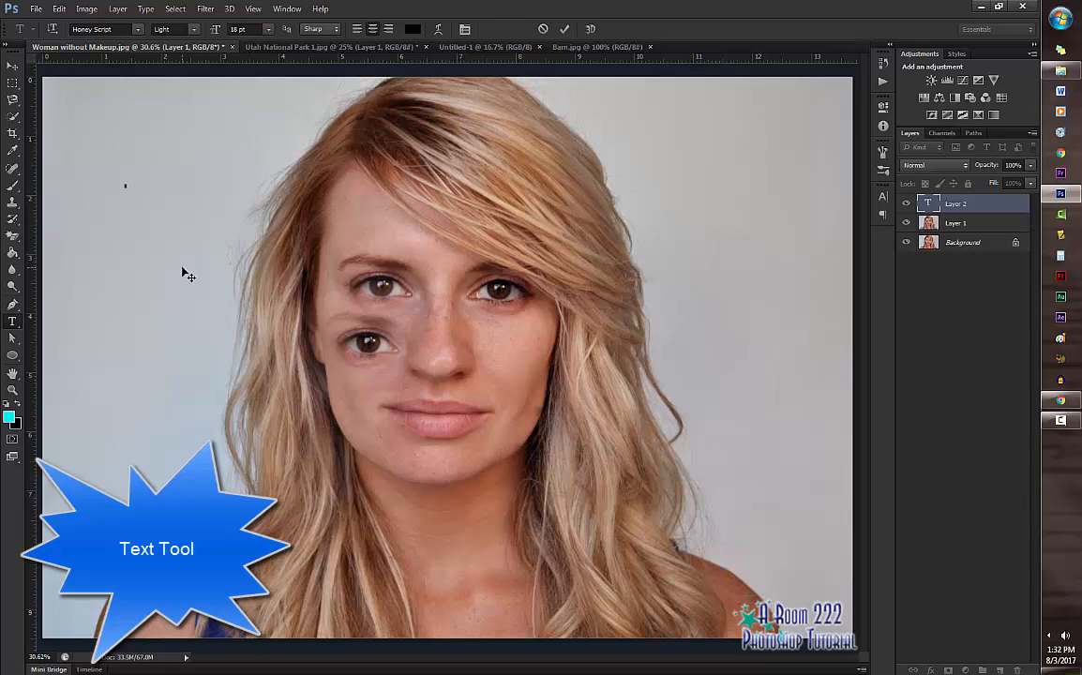
{"action": "type", "text": "The Girl Without"}
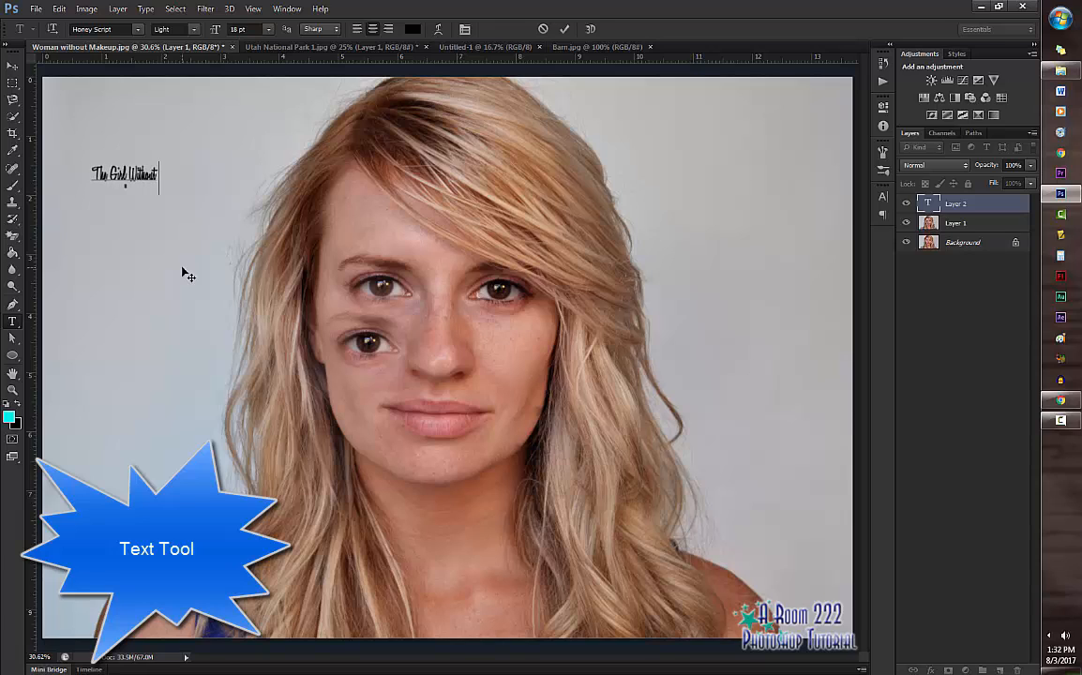
{"action": "type", "text": " Makeup"}
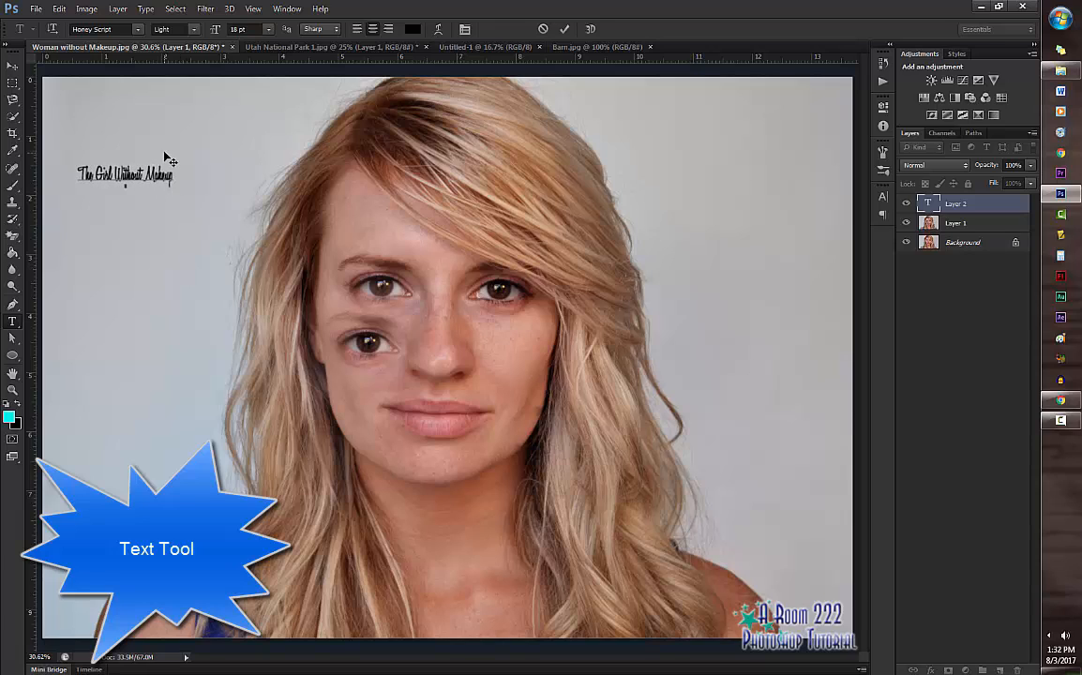
{"action": "left_click", "coordinate": [565, 29]}
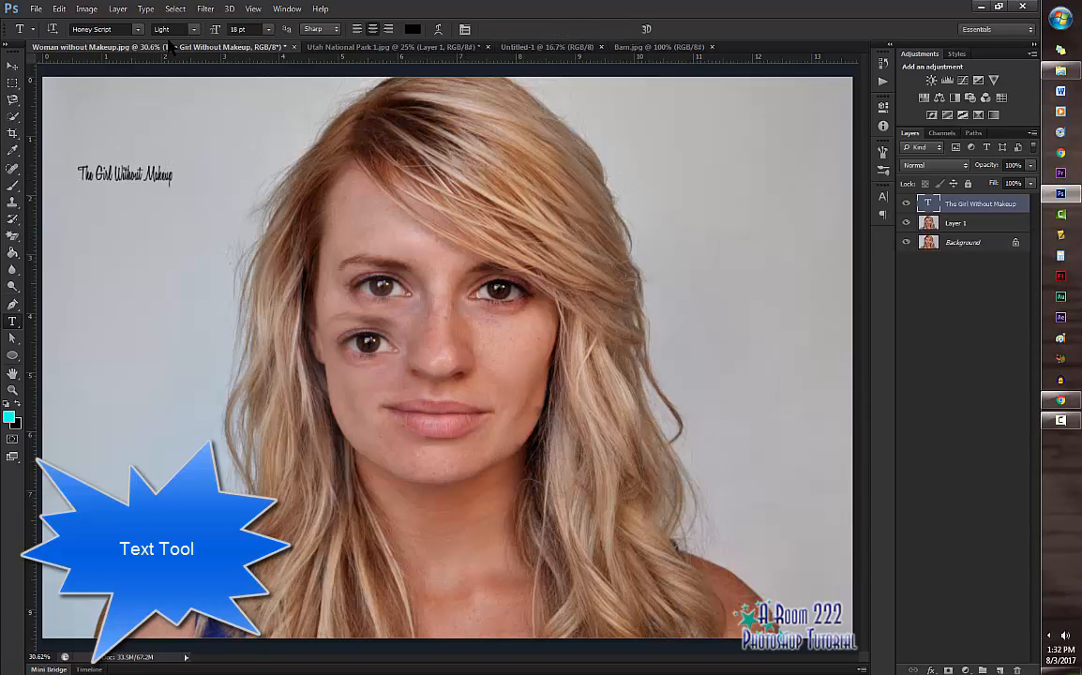
Step: Set the title's font to Lithos Pro and enlarge it to about 130% width and 269% height in the image's upper-left corner
{"action": "left_click", "coordinate": [133, 30]}
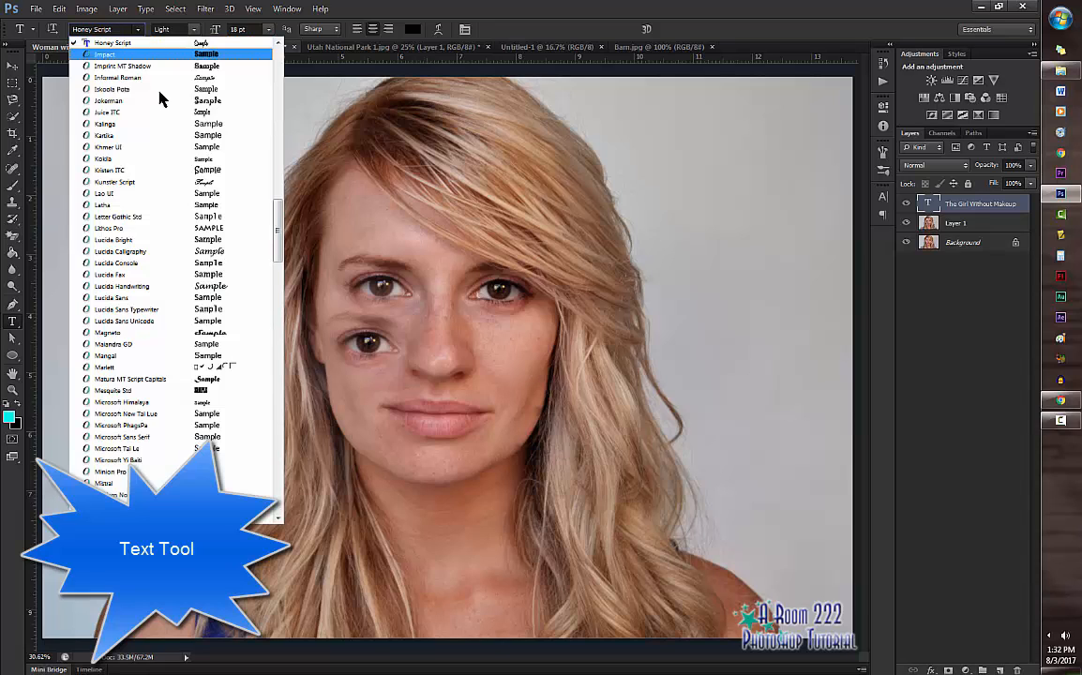
{"action": "left_click", "coordinate": [216, 234]}
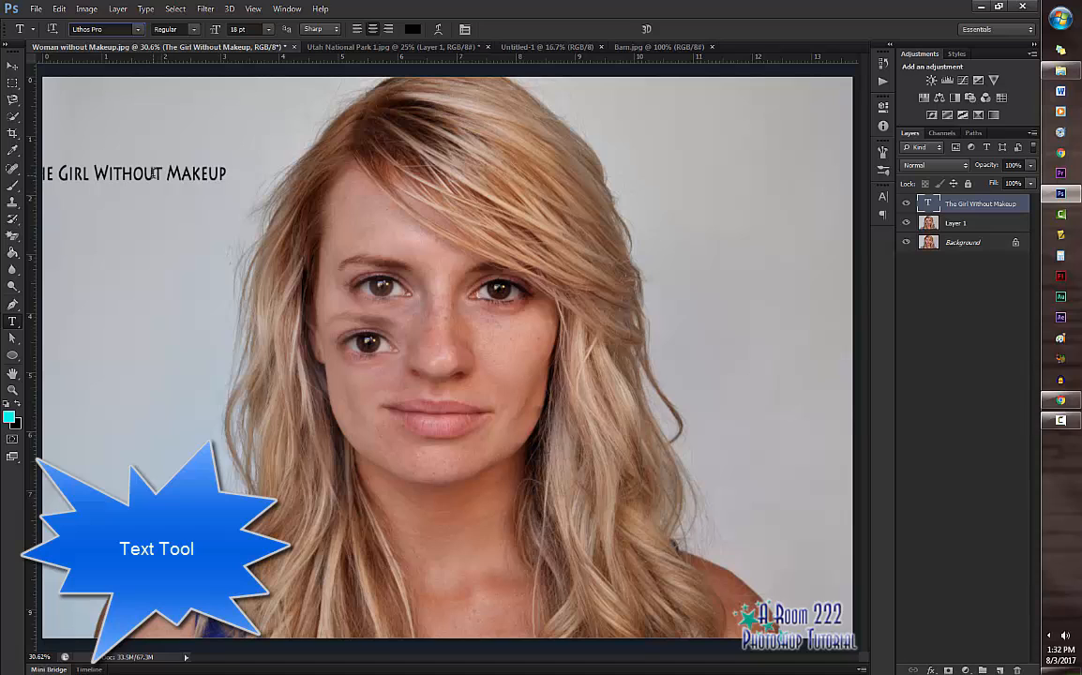
{"action": "key", "text": "ctrl+t"}
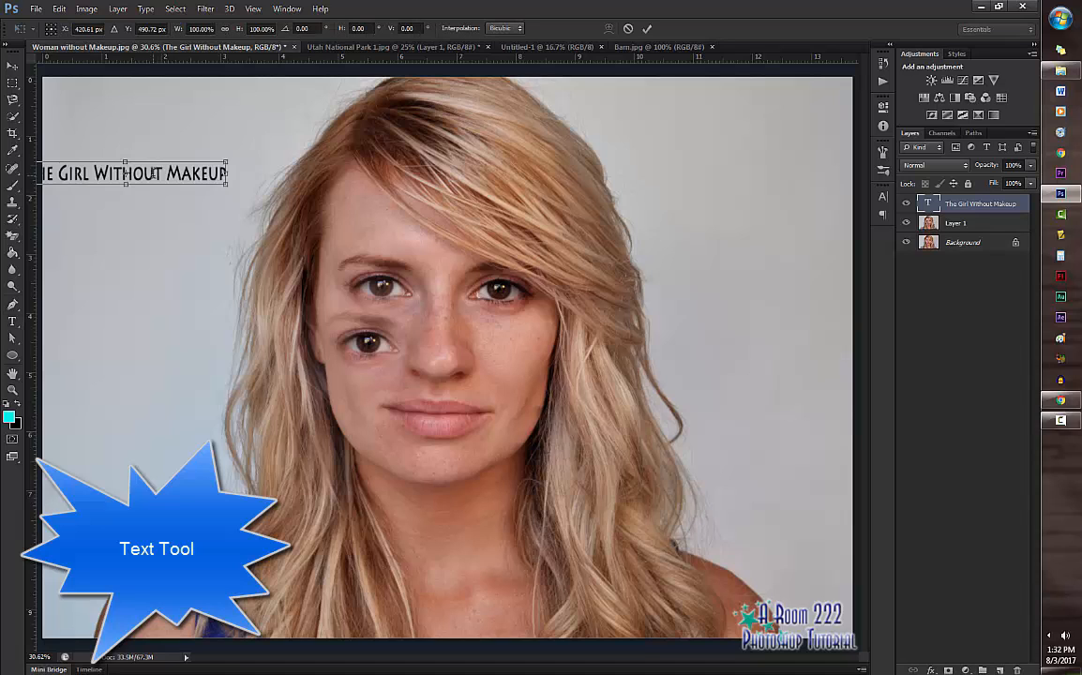
{"action": "left_click_drag", "start_coordinate": [120, 176], "coordinate": [193, 133]}
{"action": "left_click_drag", "start_coordinate": [292, 134], "coordinate": [332, 152]}
{"action": "left_click_drag", "start_coordinate": [199, 158], "coordinate": [173, 108]}
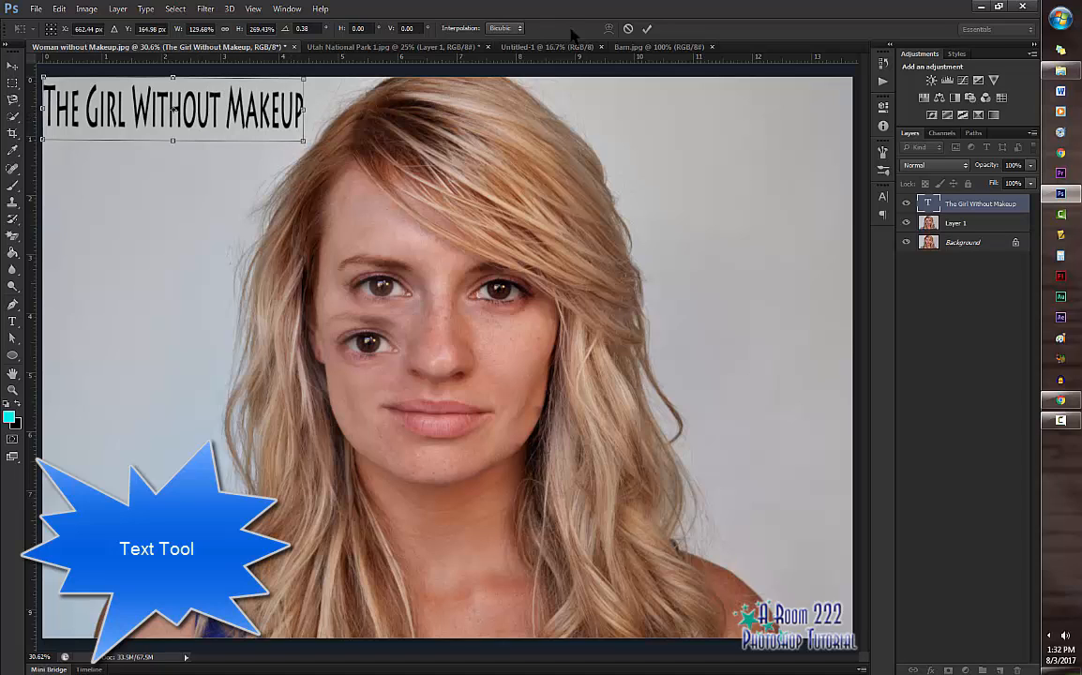
{"action": "left_click", "coordinate": [649, 30]}
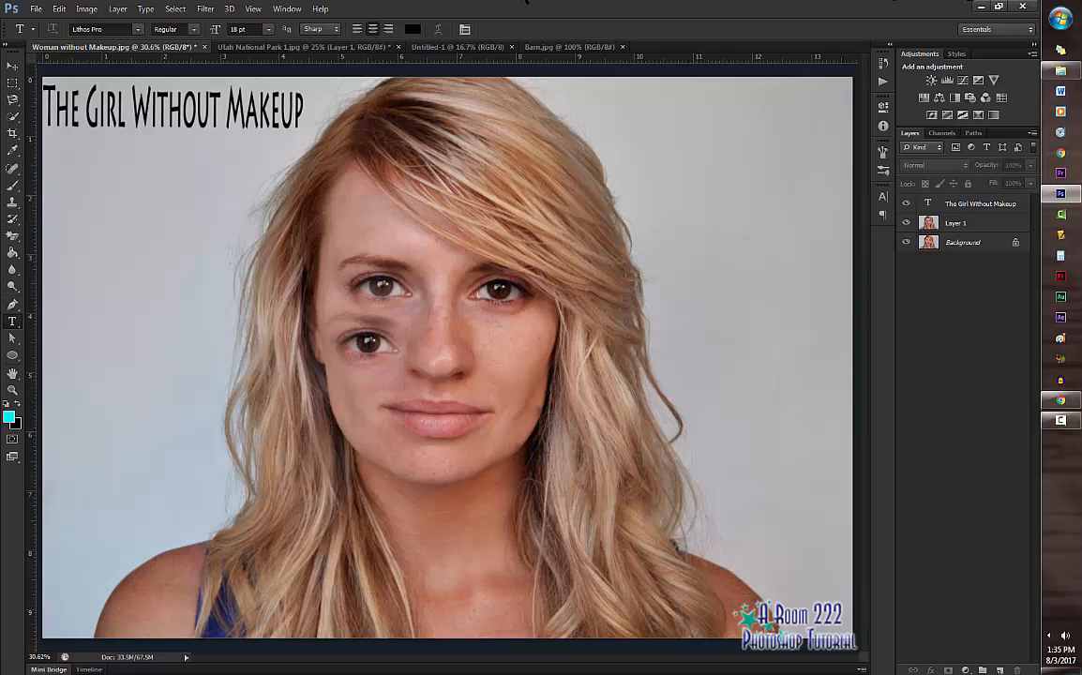
Step: Duplicate the Background layer in Barn.jpg and apply a 50-300mm Zoom Lens Flare at 100% brightness above the trees near the upper-right corner
{"action": "left_click", "coordinate": [561, 47]}
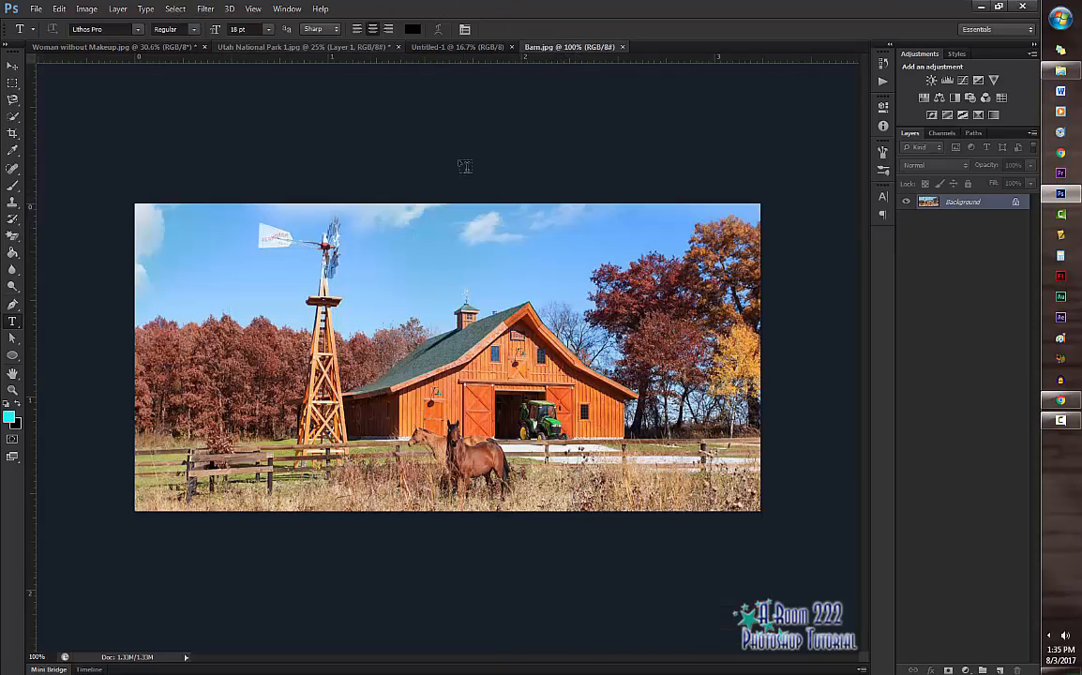
{"action": "key", "text": "ctrl+j"}
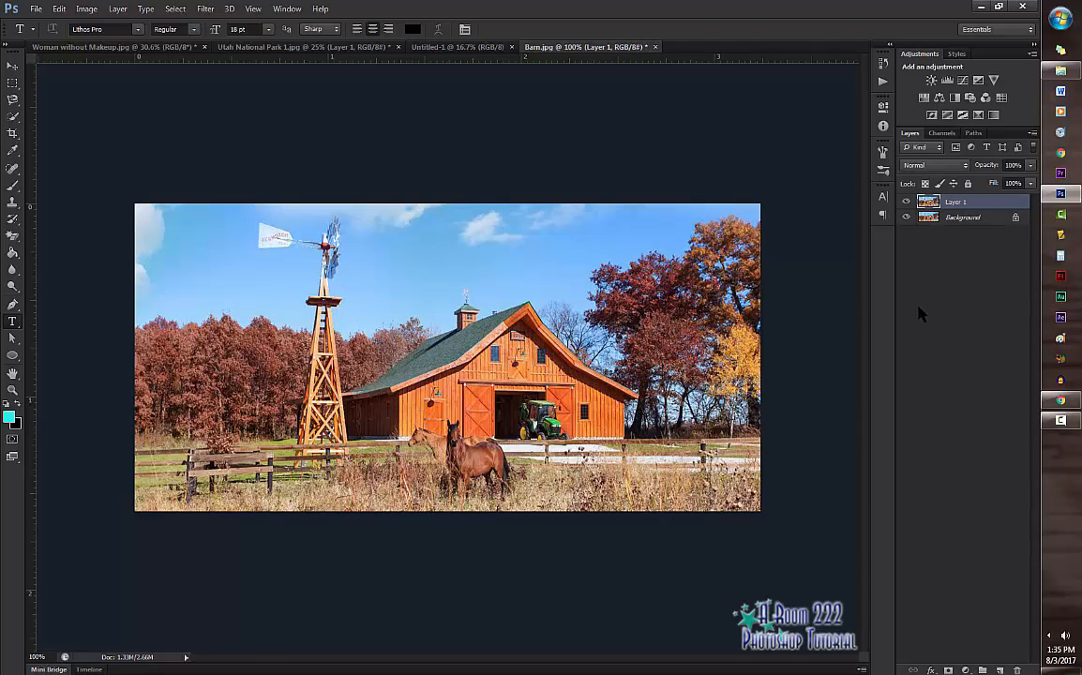
{"action": "left_click", "coordinate": [204, 9]}
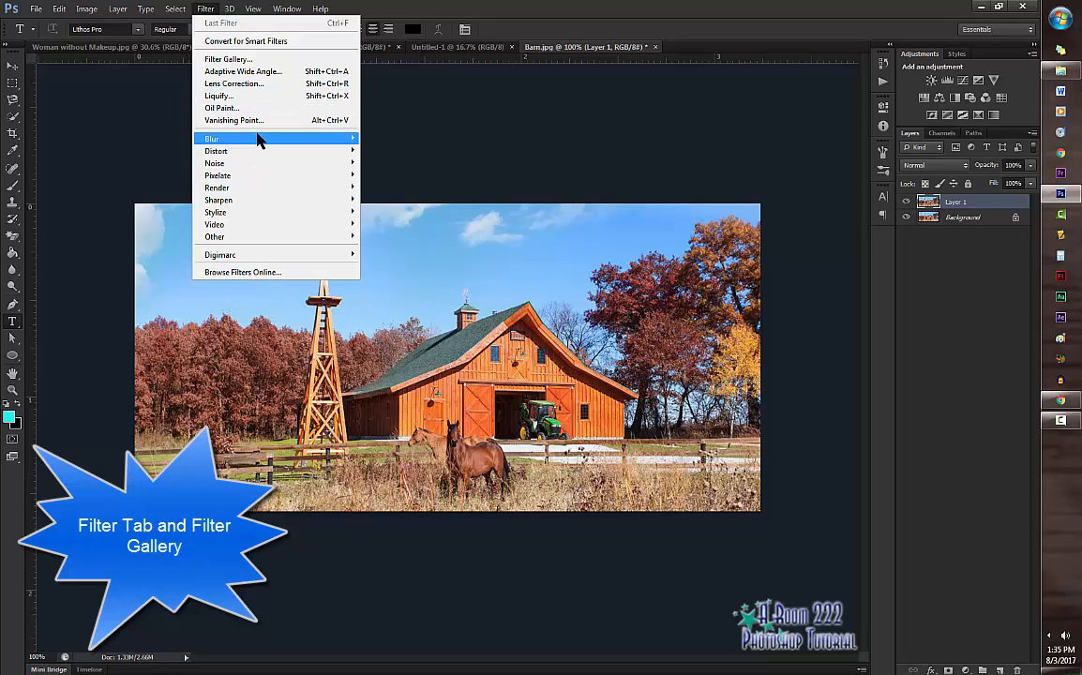
{"action": "mouse_move", "coordinate": [262, 167]}
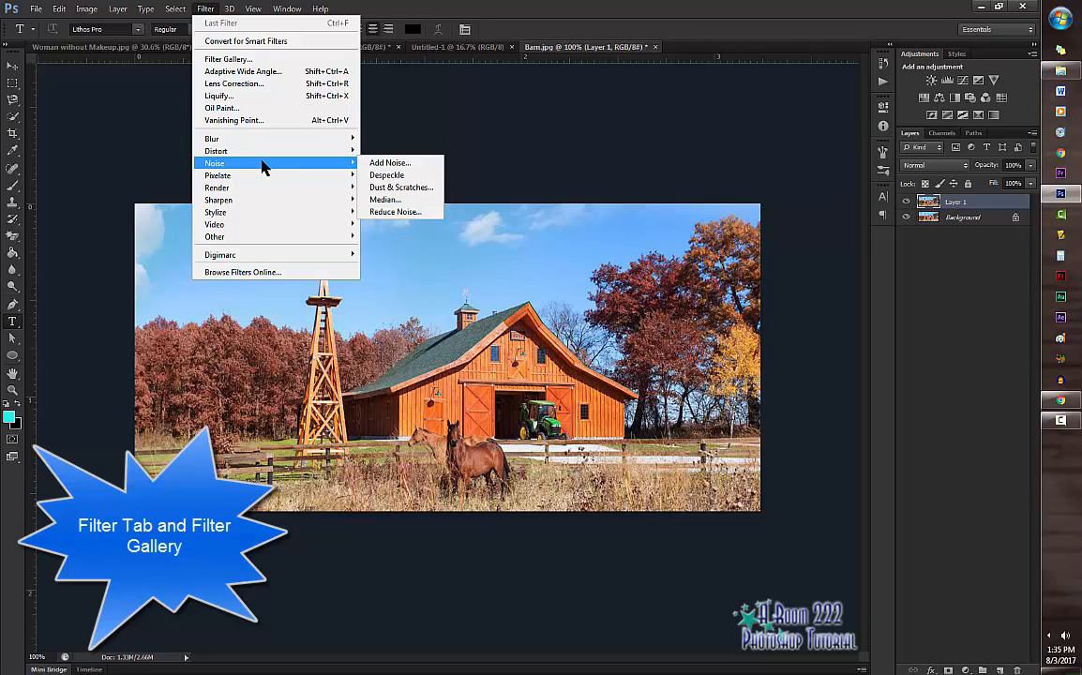
{"action": "mouse_move", "coordinate": [265, 202]}
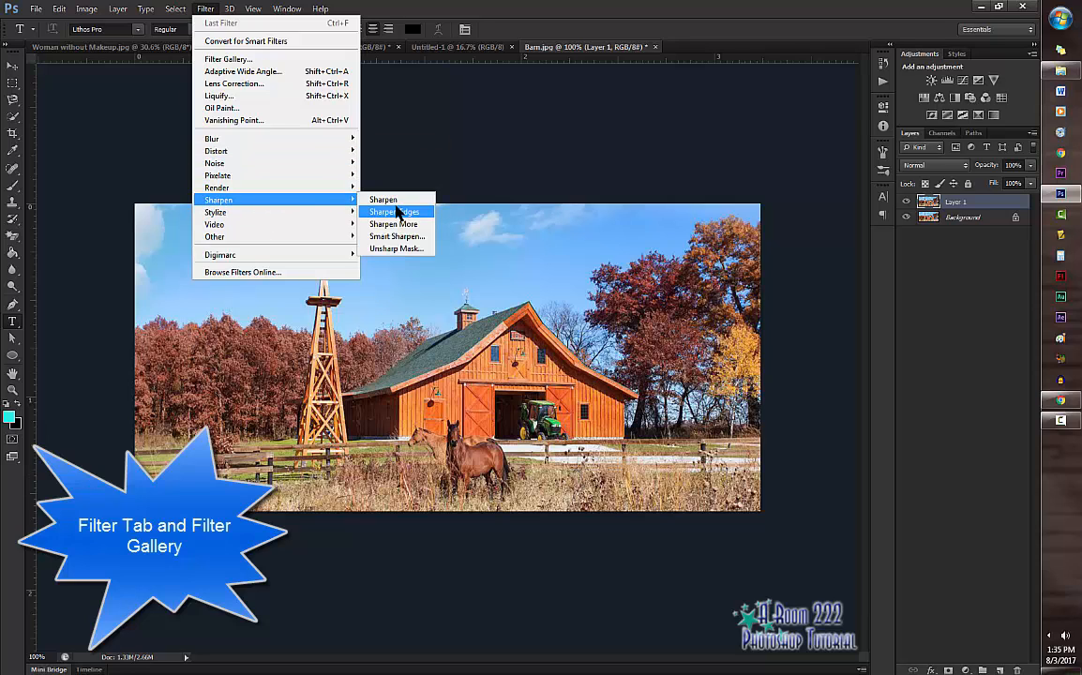
{"action": "mouse_move", "coordinate": [288, 218]}
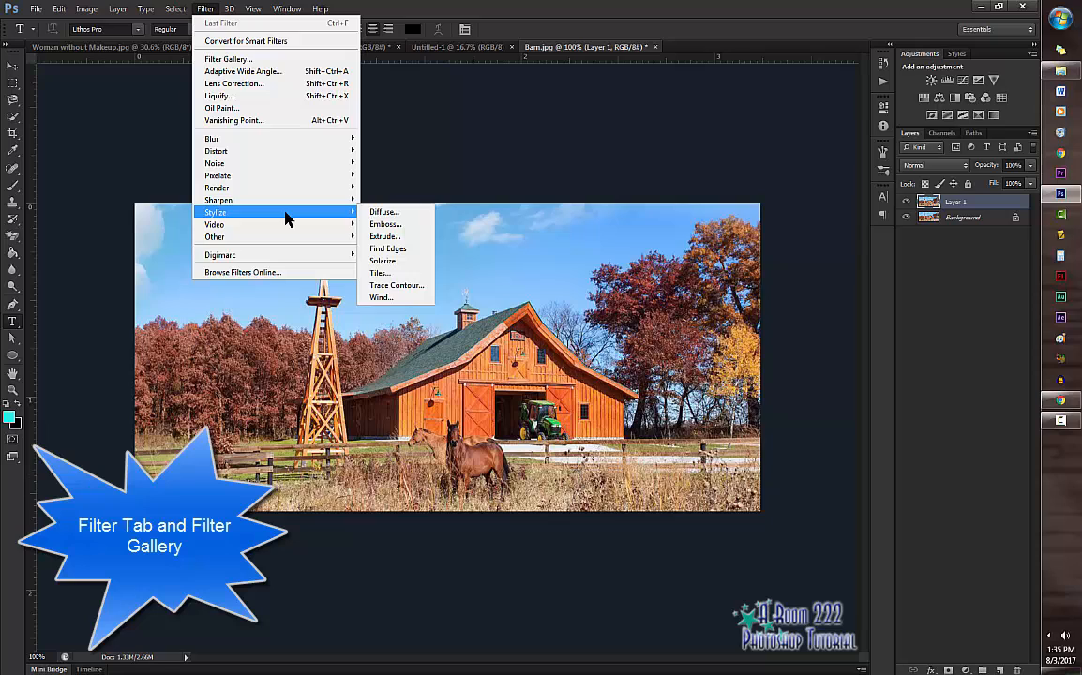
{"action": "mouse_move", "coordinate": [234, 181]}
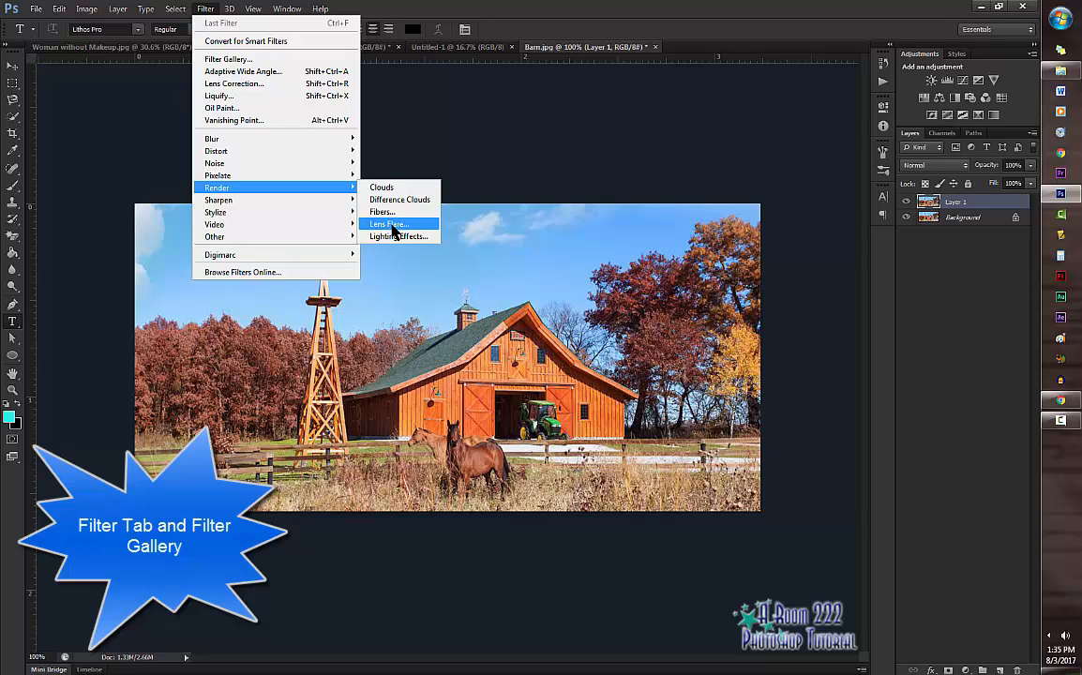
{"action": "left_click", "coordinate": [394, 225]}
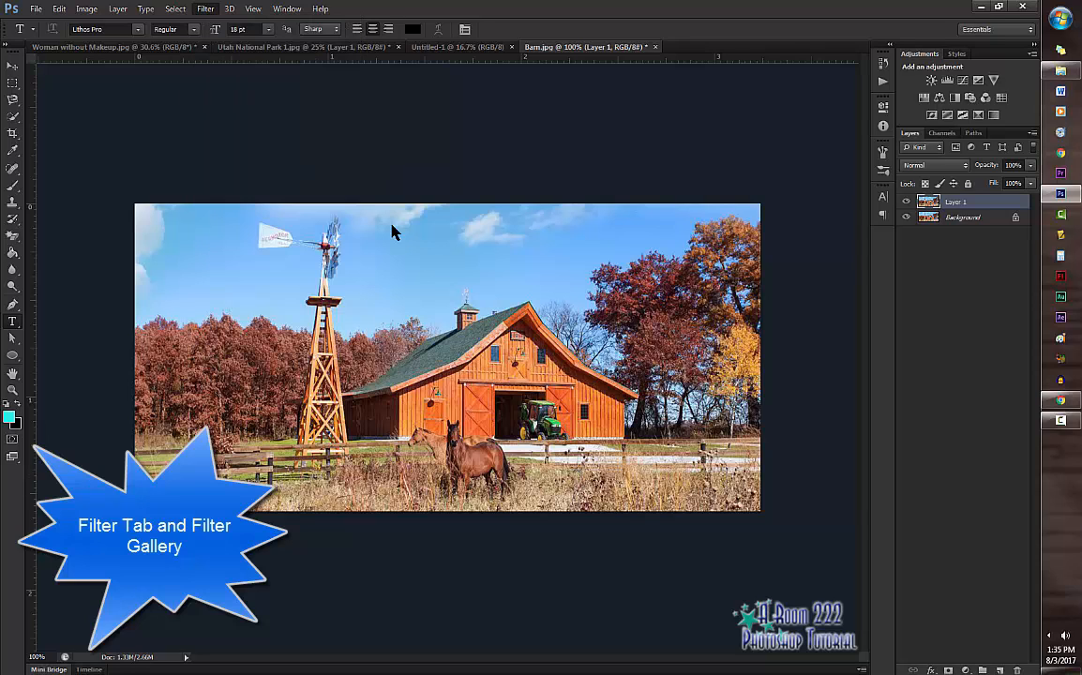
{"action": "left_click_drag", "start_coordinate": [540, 246], "coordinate": [581, 234]}
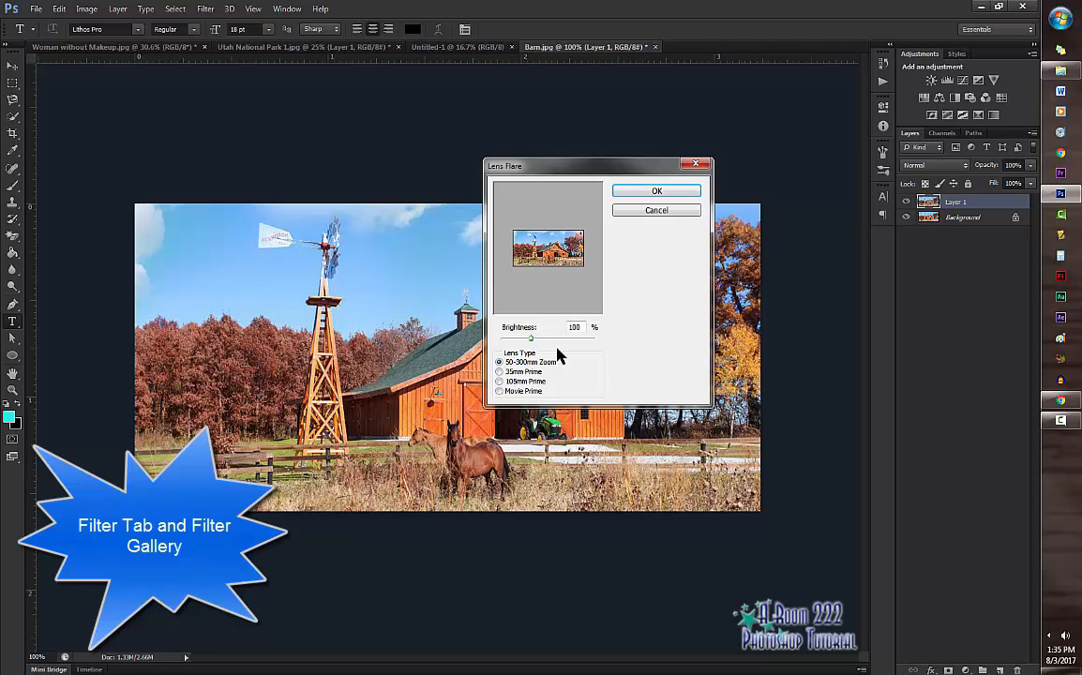
{"action": "left_click", "coordinate": [500, 373]}
{"action": "left_click", "coordinate": [500, 363]}
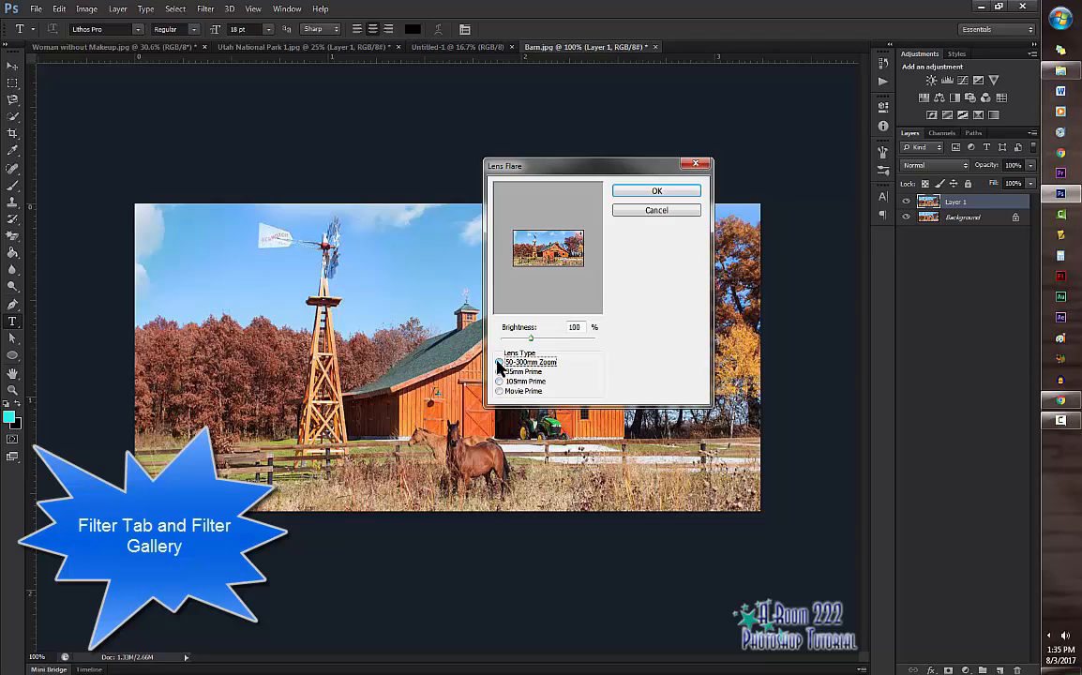
{"action": "left_click", "coordinate": [657, 193]}
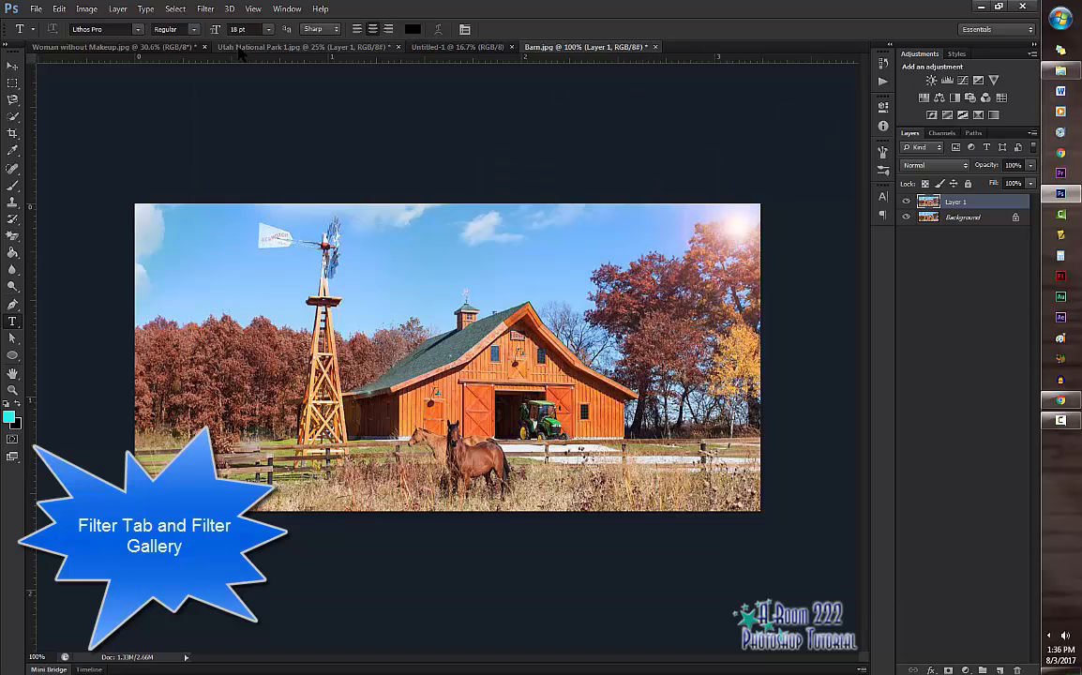
Step: Open the Filter Gallery on Layer 1 of Barn.jpg and zoom its preview out to 66.7%
{"action": "left_click", "coordinate": [205, 8]}
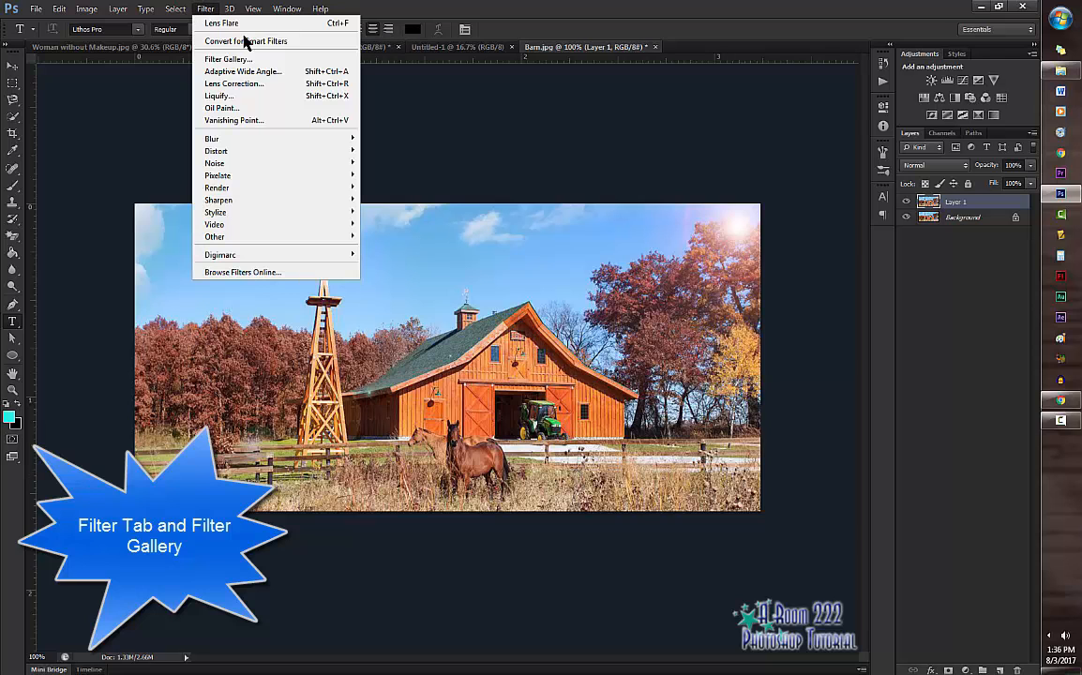
{"action": "left_click", "coordinate": [226, 59]}
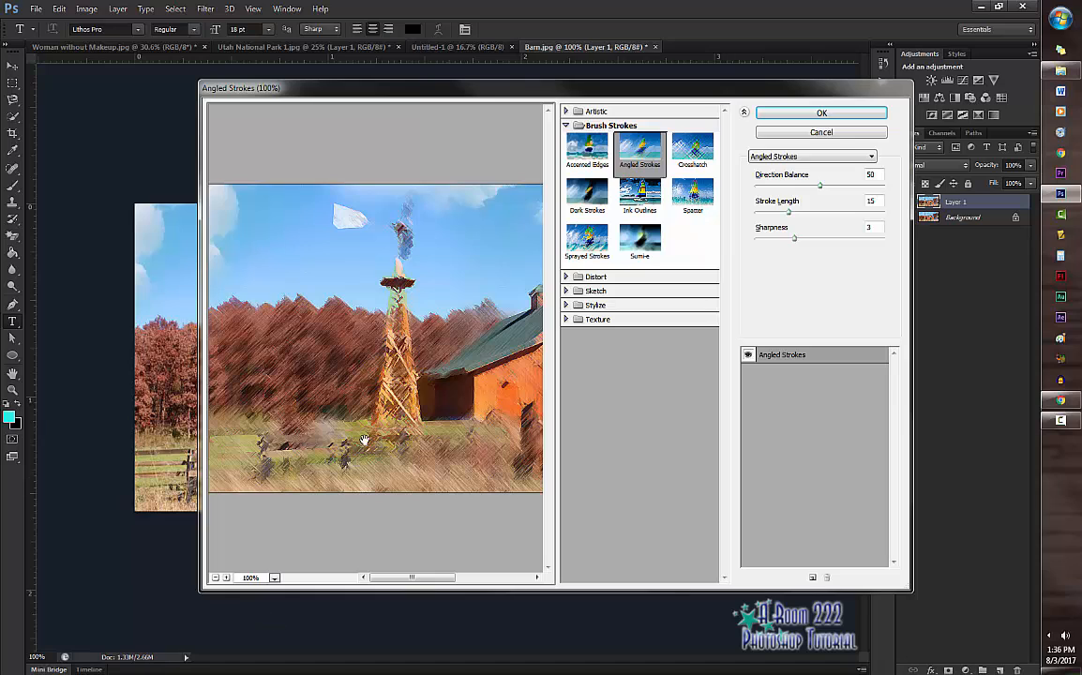
{"action": "left_click", "coordinate": [215, 579]}
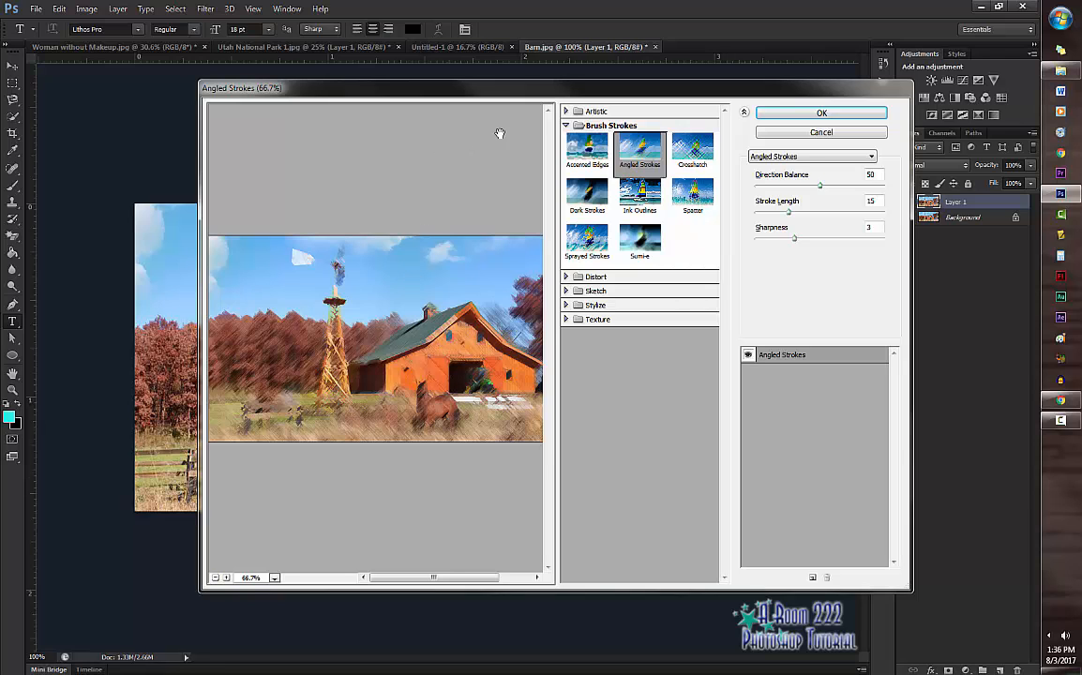
Step: Preview Artistic filters on the barn image, including Colored Pencil, Watercolor and Poster Edges
{"action": "left_click", "coordinate": [581, 125]}
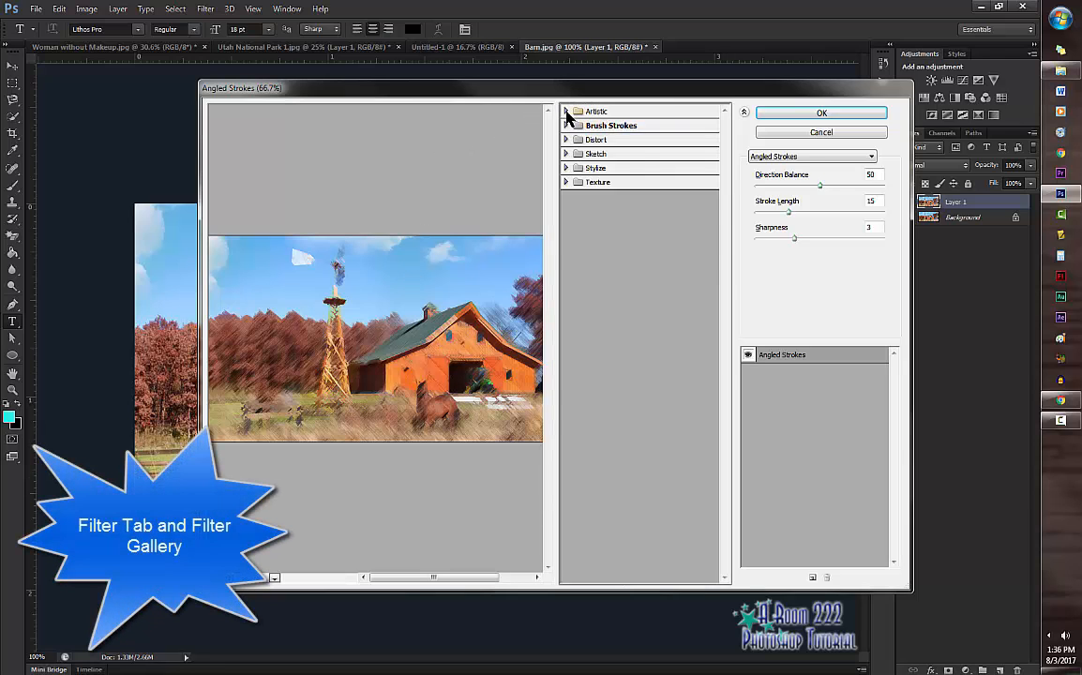
{"action": "left_click", "coordinate": [567, 112]}
{"action": "left_click", "coordinate": [588, 133]}
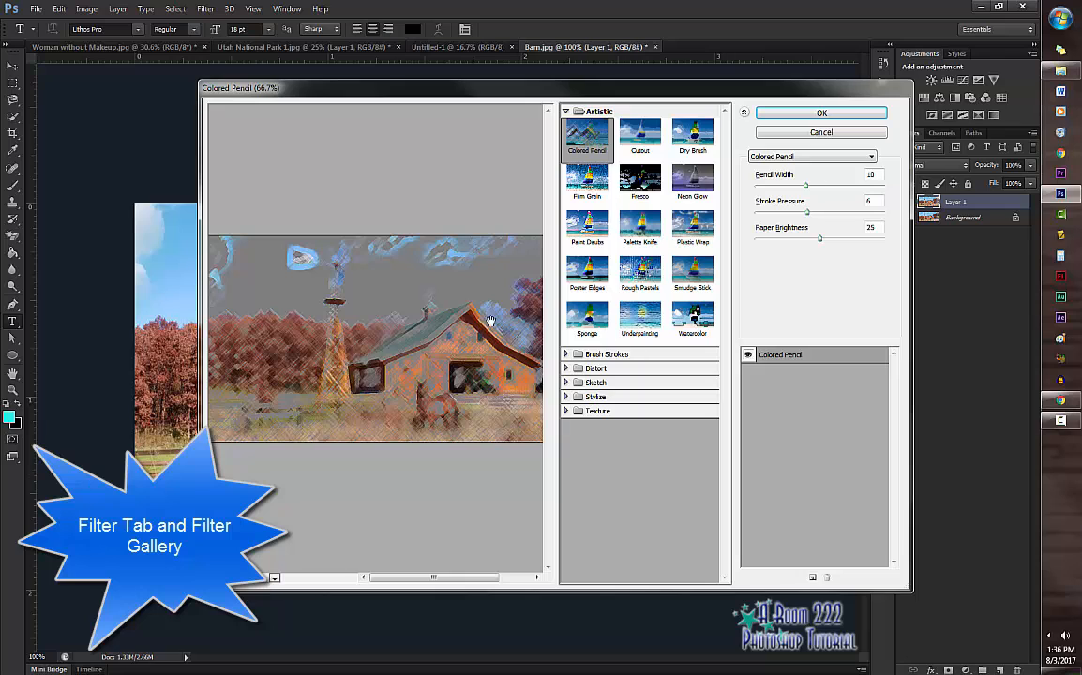
{"action": "left_click", "coordinate": [639, 178]}
{"action": "left_click", "coordinate": [702, 319]}
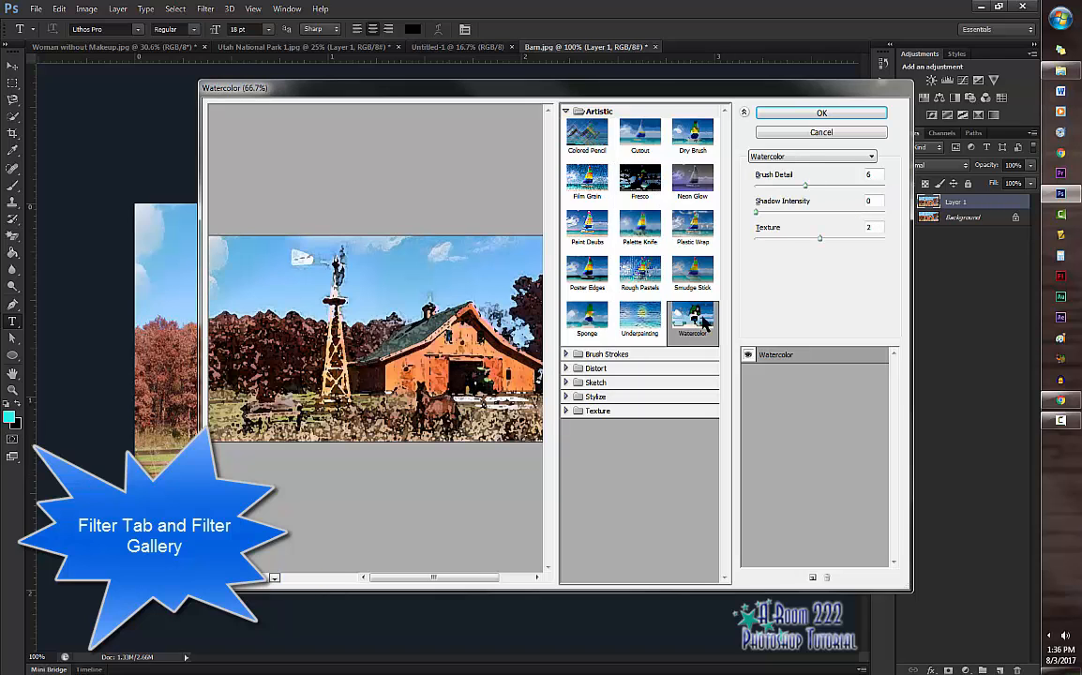
{"action": "left_click", "coordinate": [583, 274]}
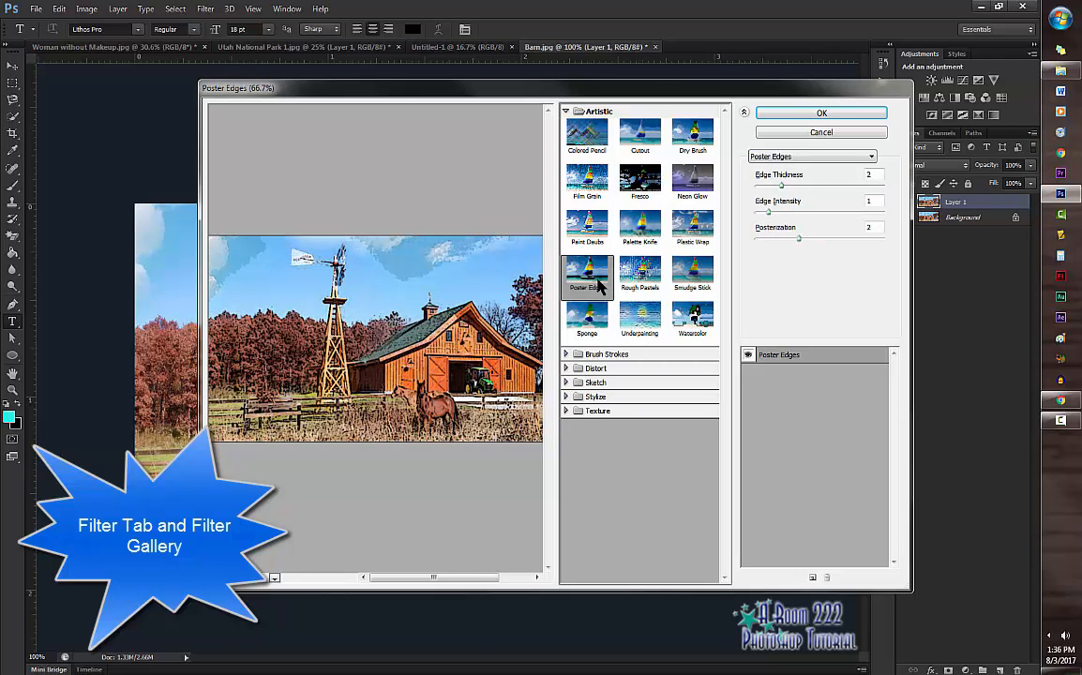
Step: Preview the Distort filters Diffuse Glow and Glass on the barn image
{"action": "left_click", "coordinate": [567, 112]}
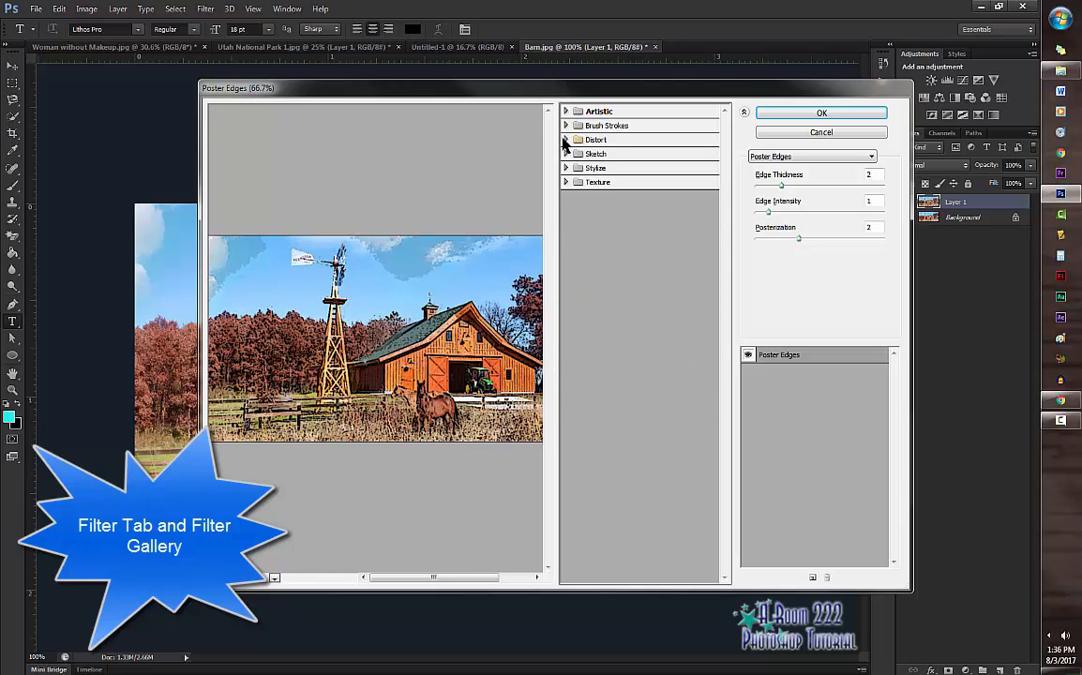
{"action": "left_click", "coordinate": [566, 140]}
{"action": "left_click", "coordinate": [587, 161]}
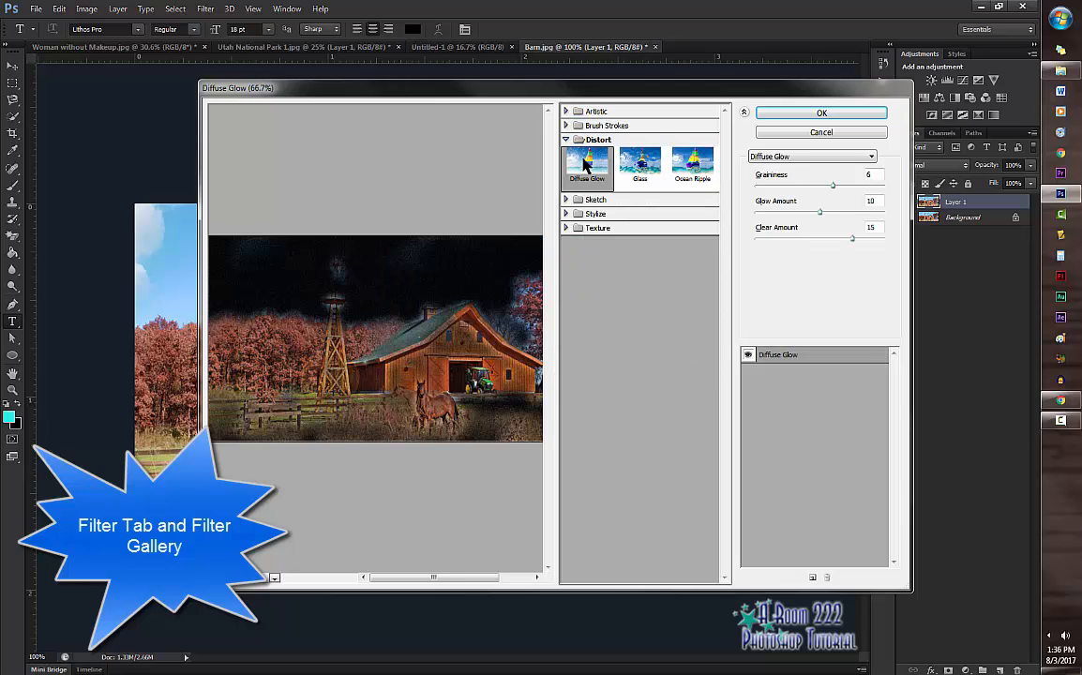
{"action": "left_click", "coordinate": [647, 161]}
Step: Preview the Brush Strokes filters Spatter and Ink Outlines, and expand the Sketch filter group
{"action": "left_click", "coordinate": [568, 126]}
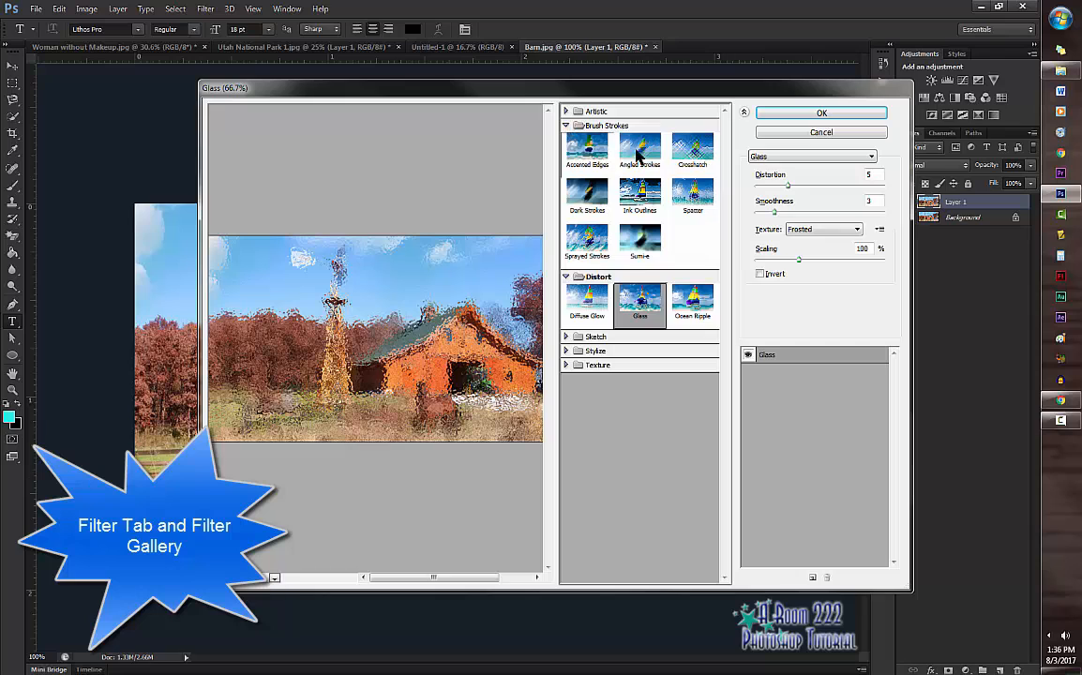
{"action": "left_click", "coordinate": [687, 187]}
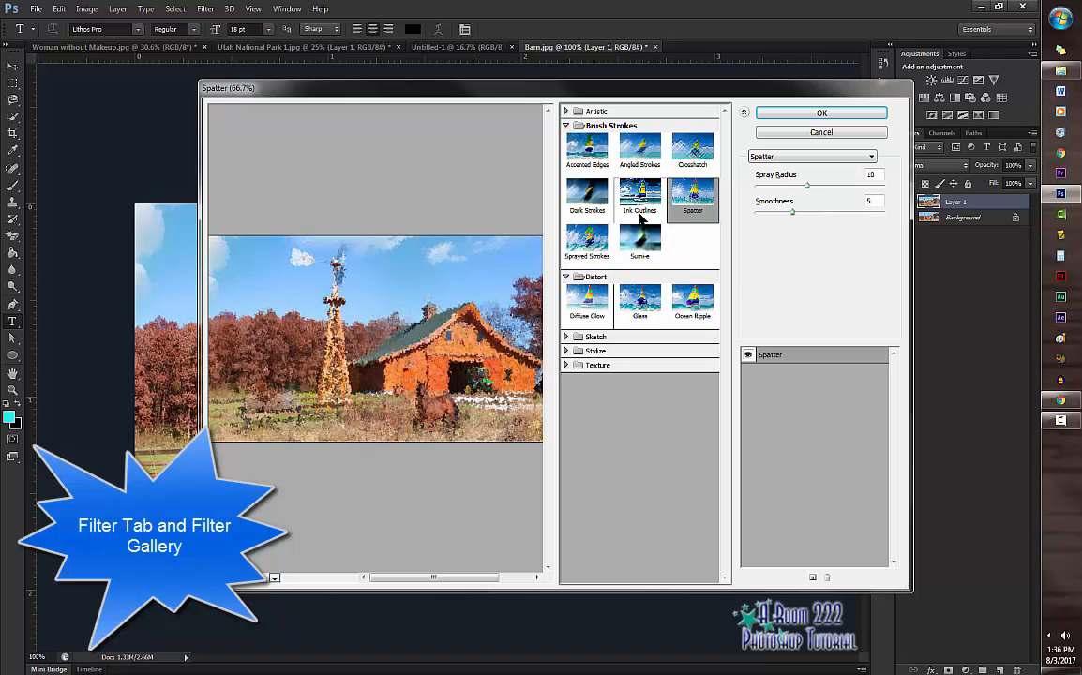
{"action": "left_click", "coordinate": [639, 195]}
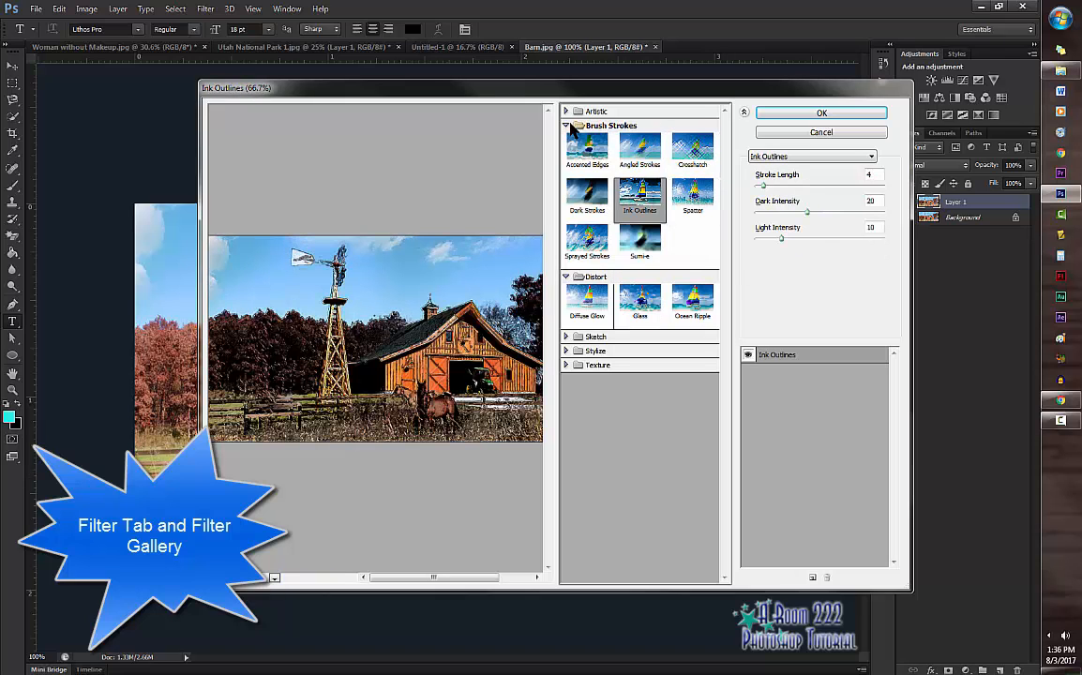
{"action": "left_click", "coordinate": [566, 127]}
{"action": "left_click", "coordinate": [567, 199]}
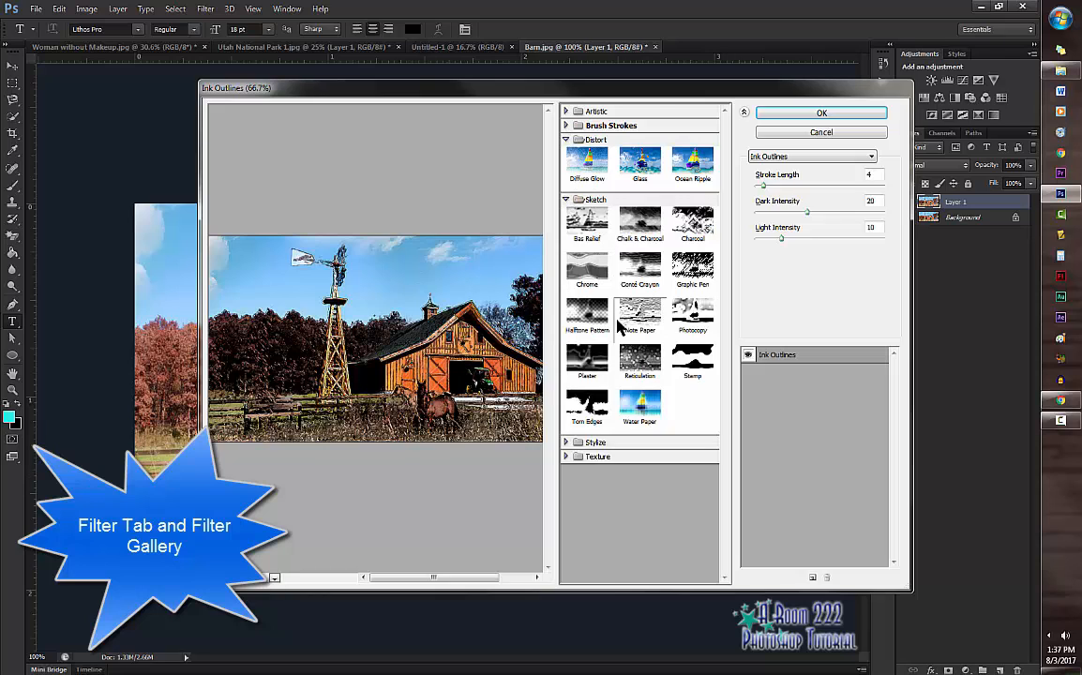
Step: Try the Artistic filter Plastic Wrap on the barn image, adjusting Highlight Strength and setting Detail to 8
{"action": "left_click", "coordinate": [566, 111]}
{"action": "left_click", "coordinate": [692, 225]}
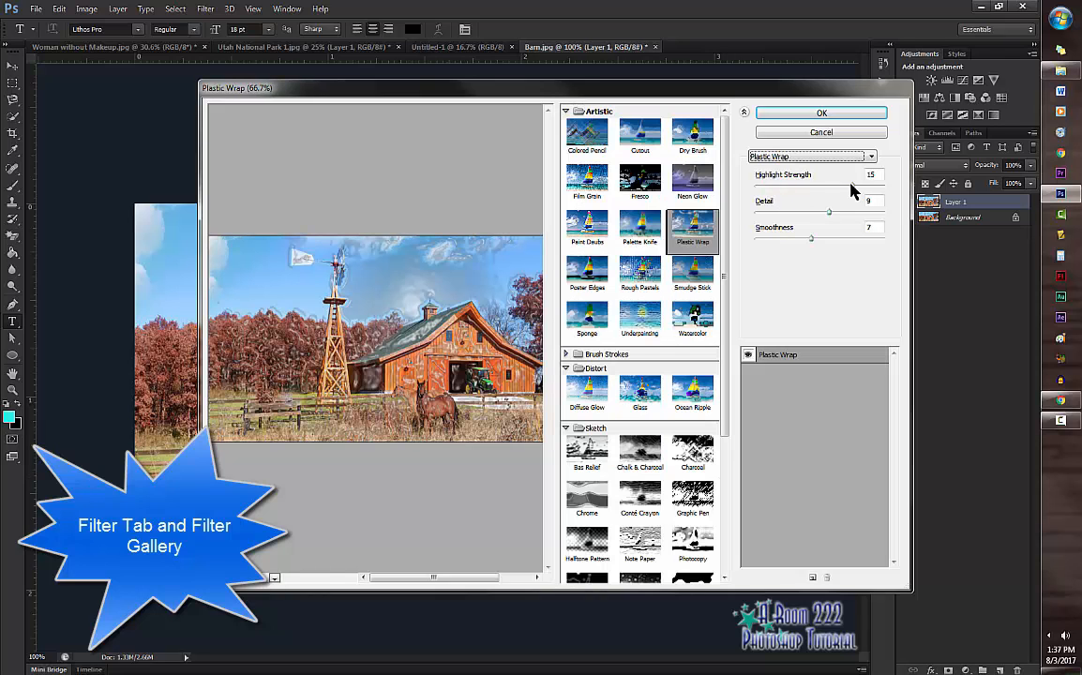
{"action": "left_click_drag", "start_coordinate": [854, 187], "coordinate": [769, 195]}
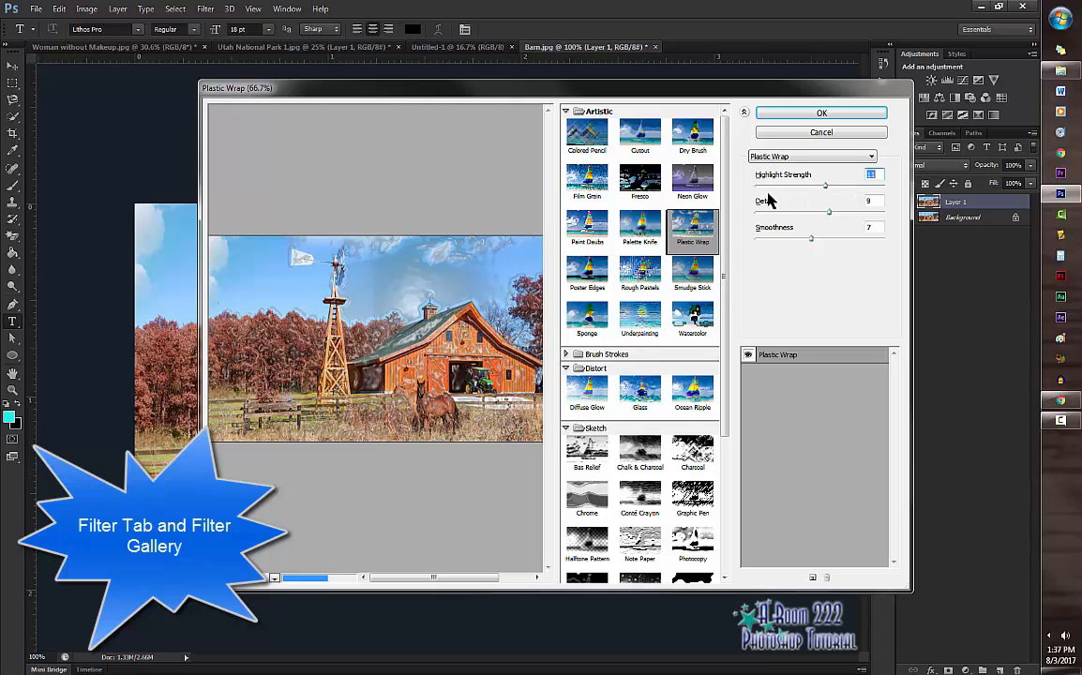
{"action": "left_click_drag", "start_coordinate": [831, 214], "coordinate": [818, 223]}
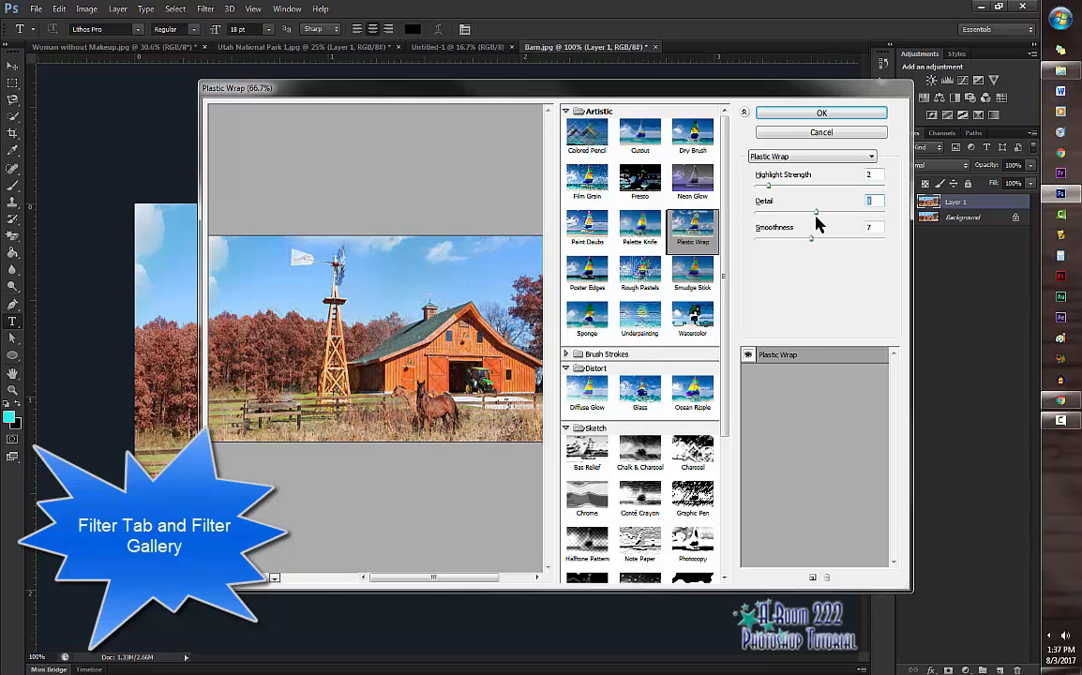
{"action": "left_click", "coordinate": [815, 185]}
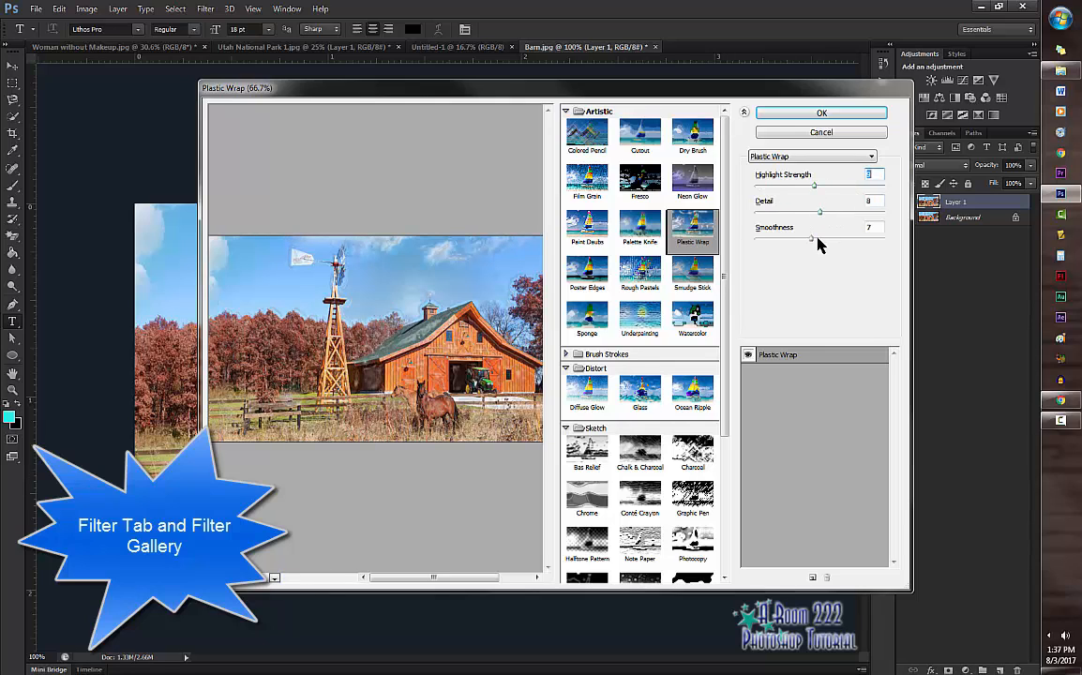
Step: Try the Sketch filter Chalk & Charcoal with Charcoal Area 10, Chalk Area 11 and Stroke Pressure 2
{"action": "left_click", "coordinate": [640, 453]}
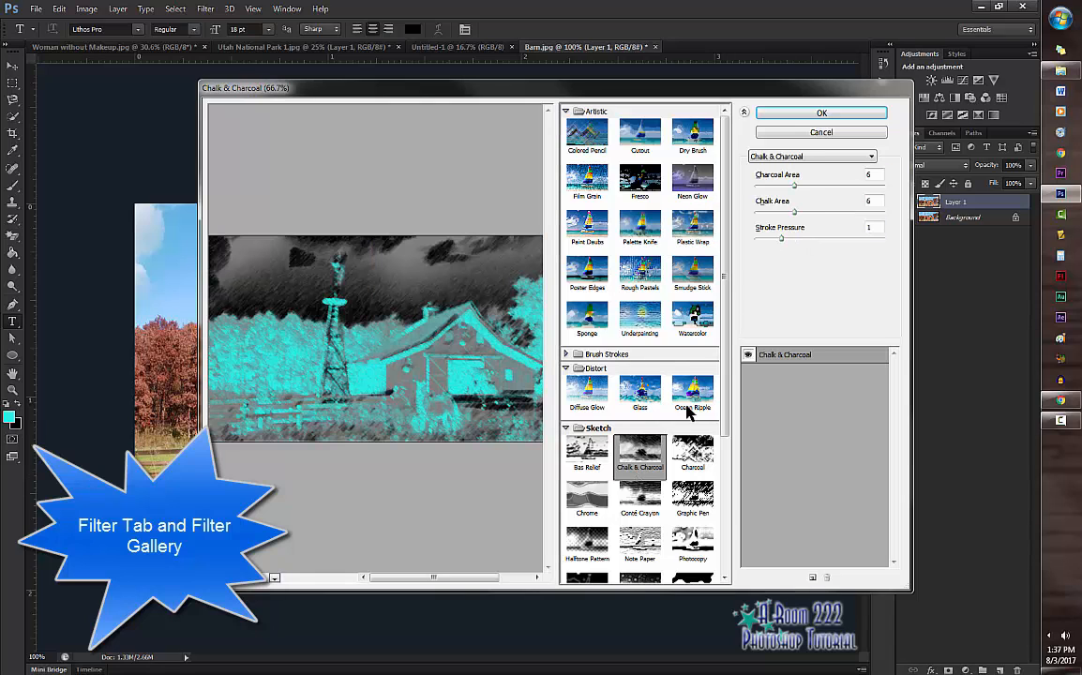
{"action": "left_click", "coordinate": [818, 187]}
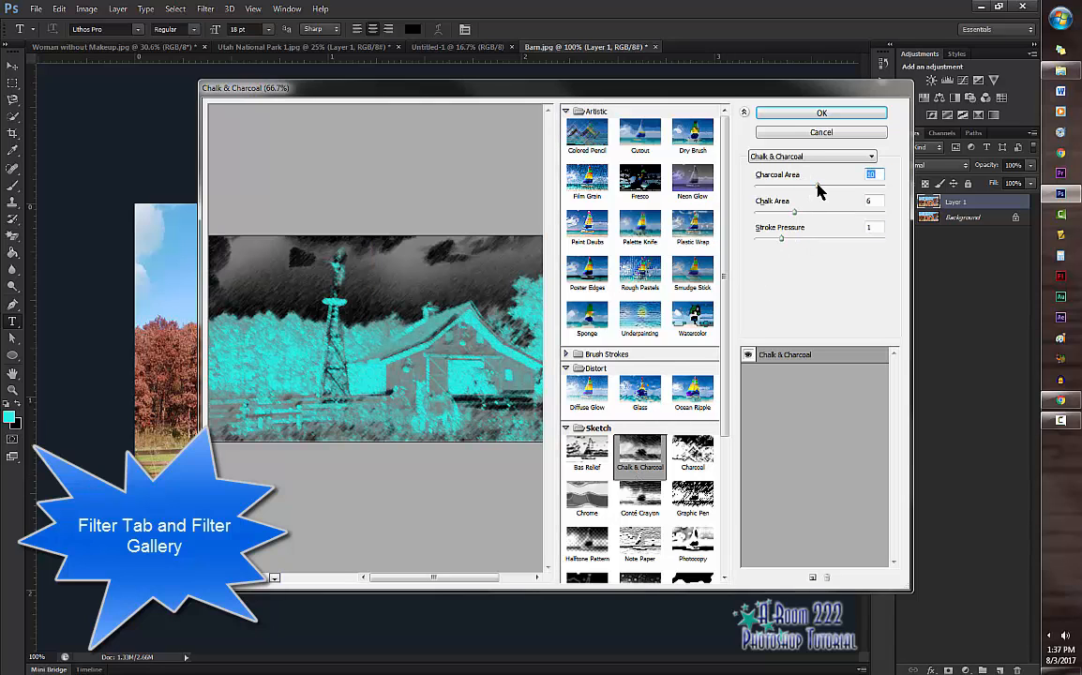
{"action": "left_click", "coordinate": [825, 212]}
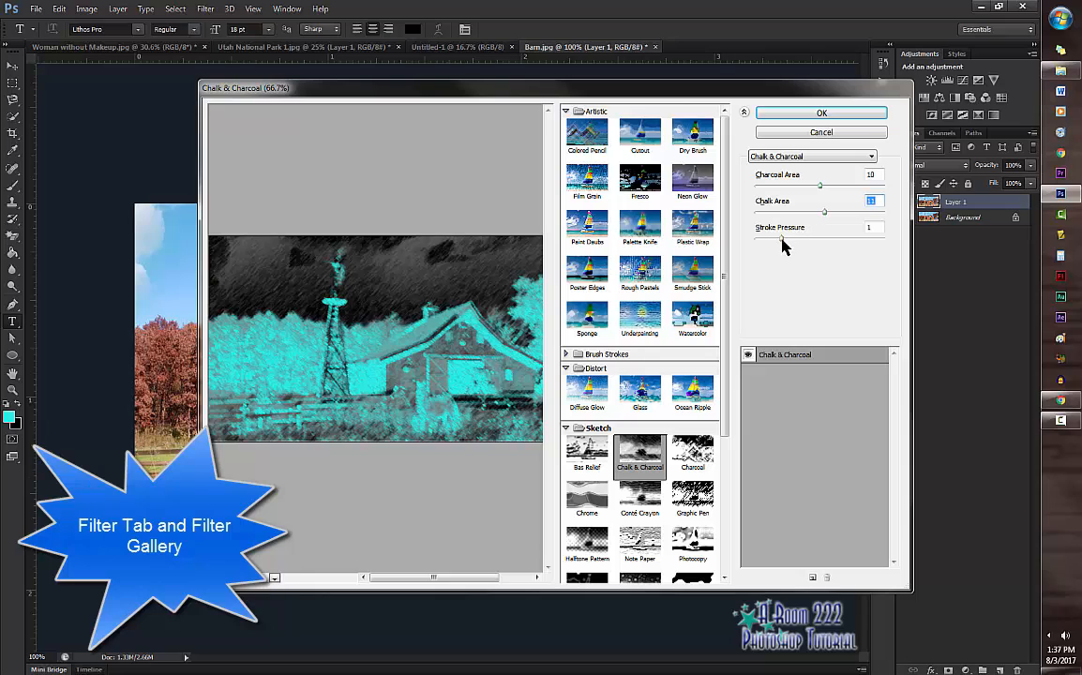
{"action": "left_click_drag", "start_coordinate": [782, 240], "coordinate": [844, 241]}
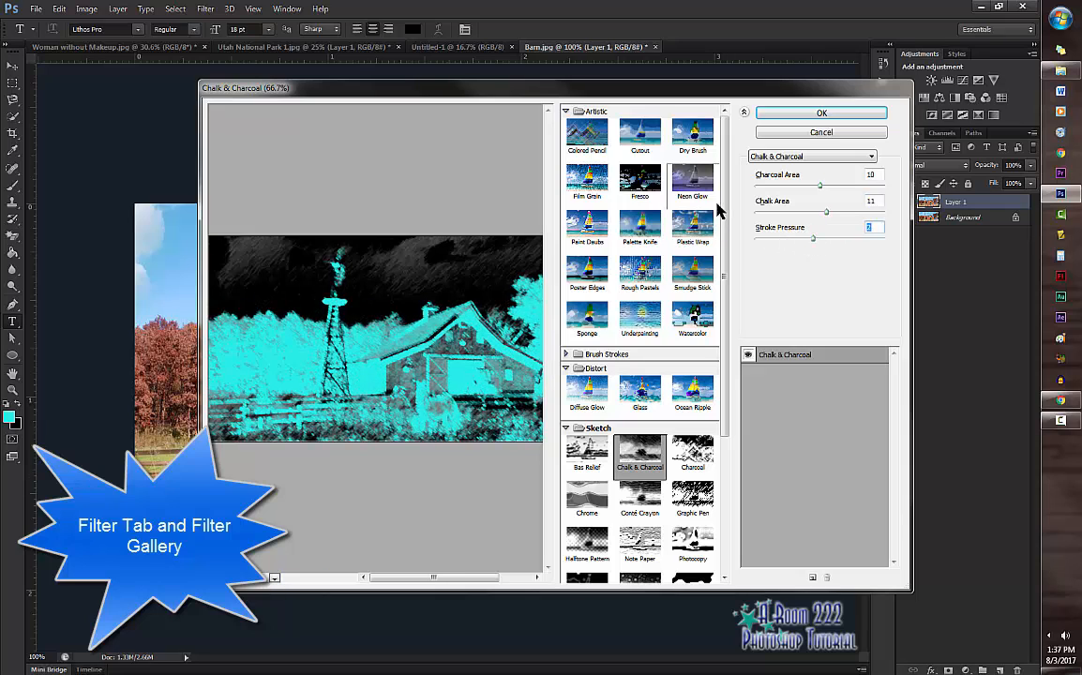
Step: Apply the Artistic filter Neon Glow to Layer 1 with Glow Size 5, Glow Brightness 15 and a blue glow colour
{"action": "left_click", "coordinate": [689, 188]}
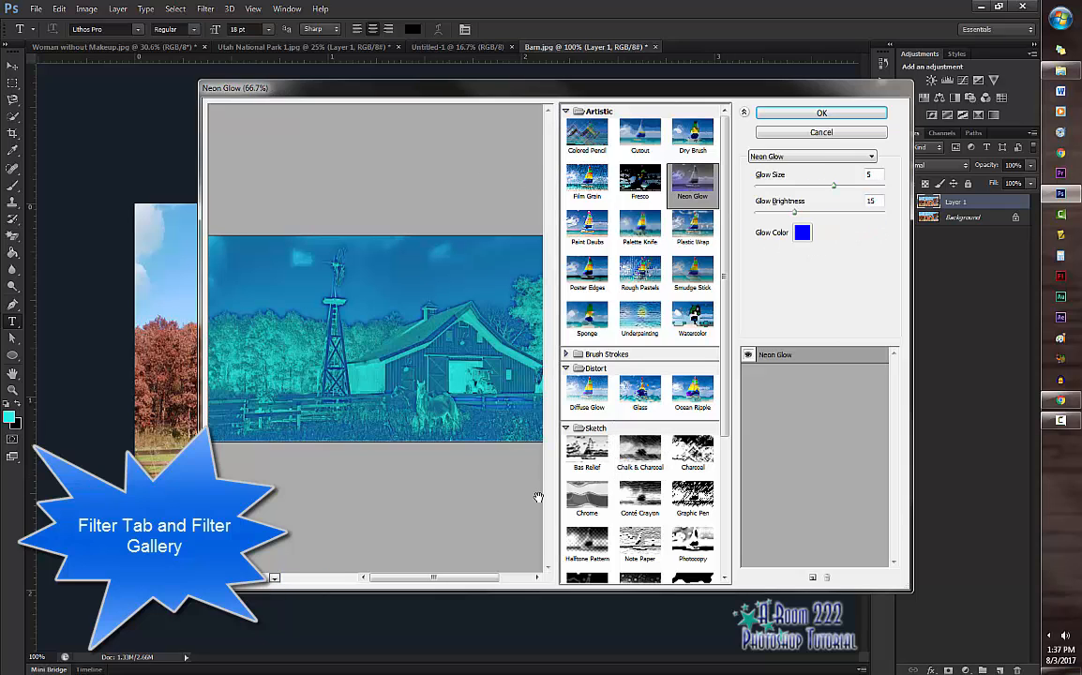
{"action": "left_click", "coordinate": [767, 115]}
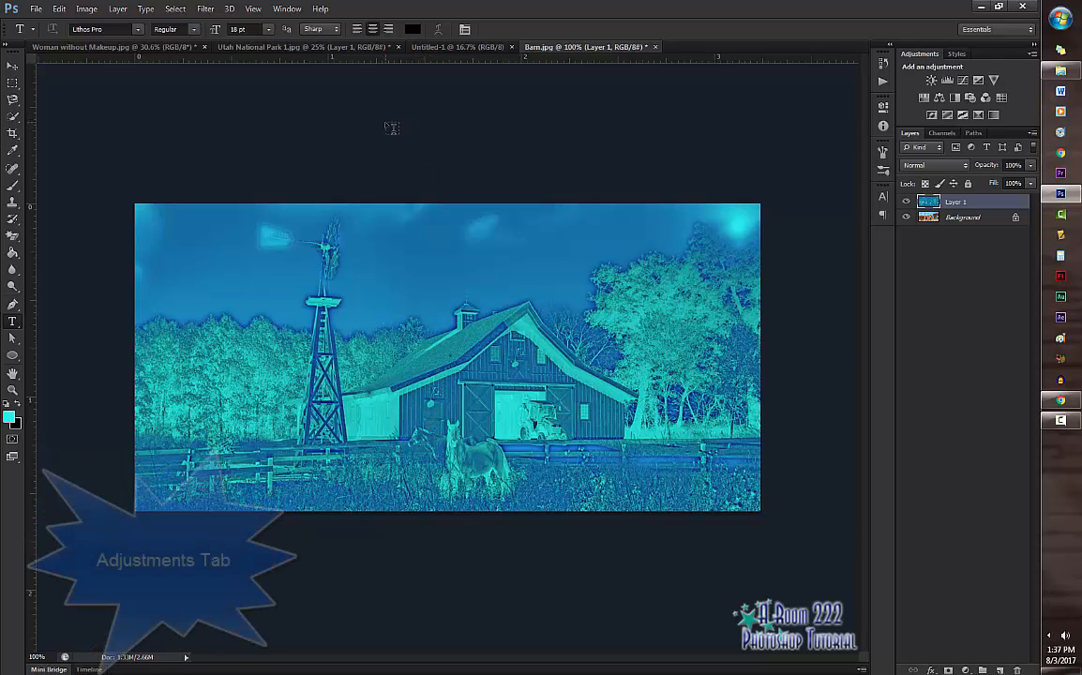
Step: Review the list of available image adjustments for the barn image
{"action": "left_click", "coordinate": [87, 9]}
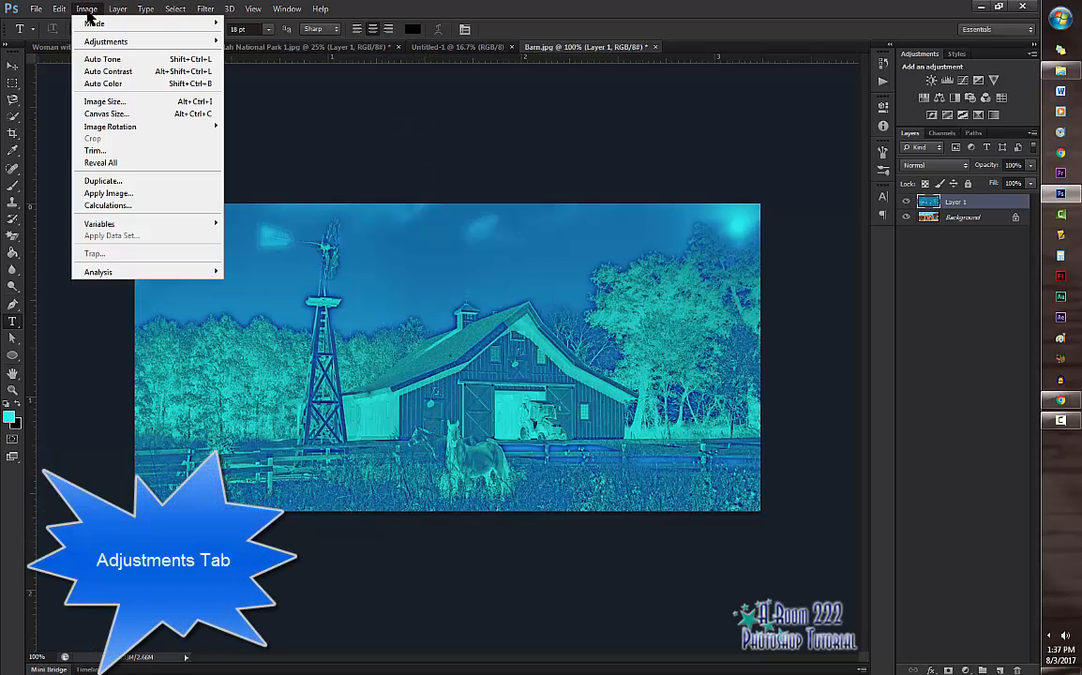
{"action": "mouse_move", "coordinate": [98, 44]}
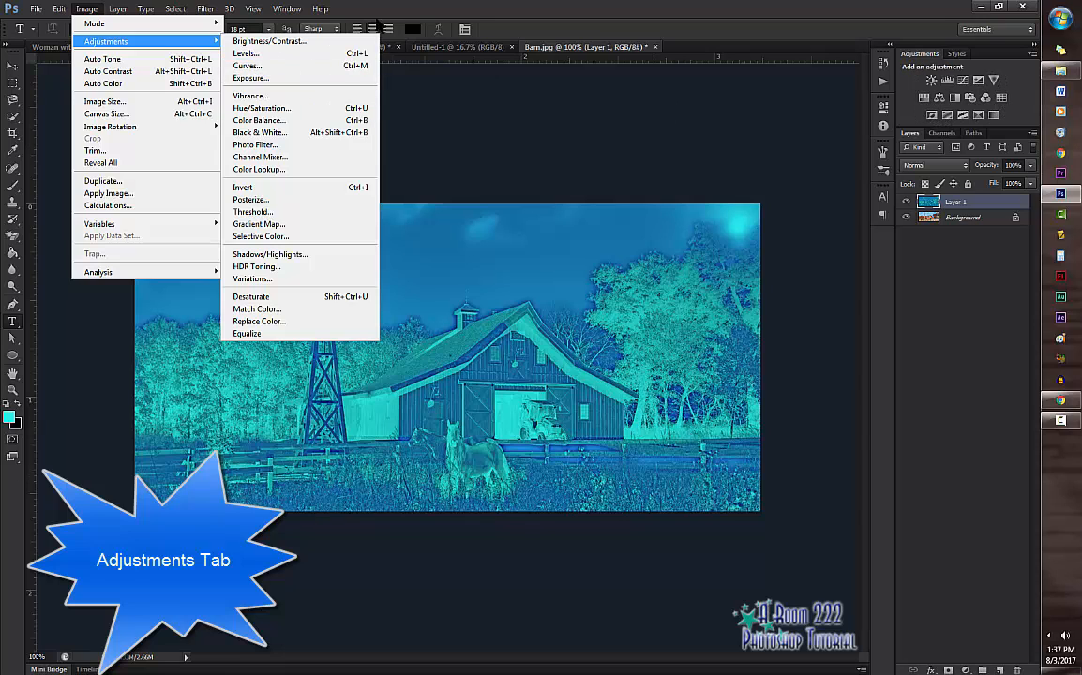
Step: Open the Save As options for the barn image and examine the available file formats, leaving Photoshop (PSD) selected
{"action": "mouse_move", "coordinate": [65, 9]}
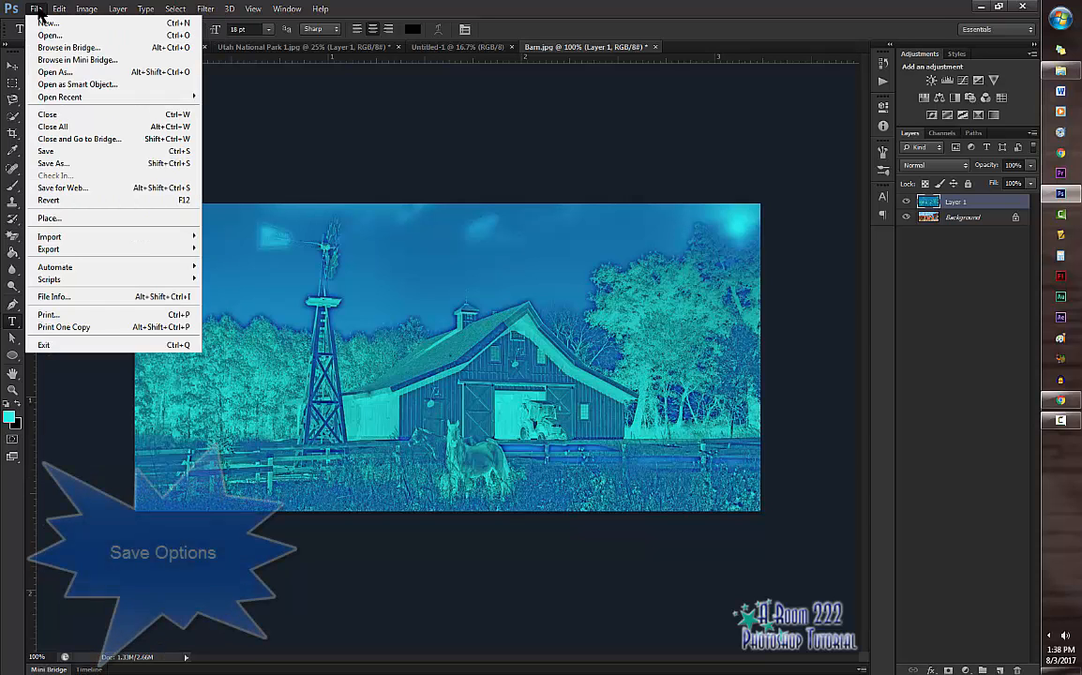
{"action": "left_click", "coordinate": [91, 164]}
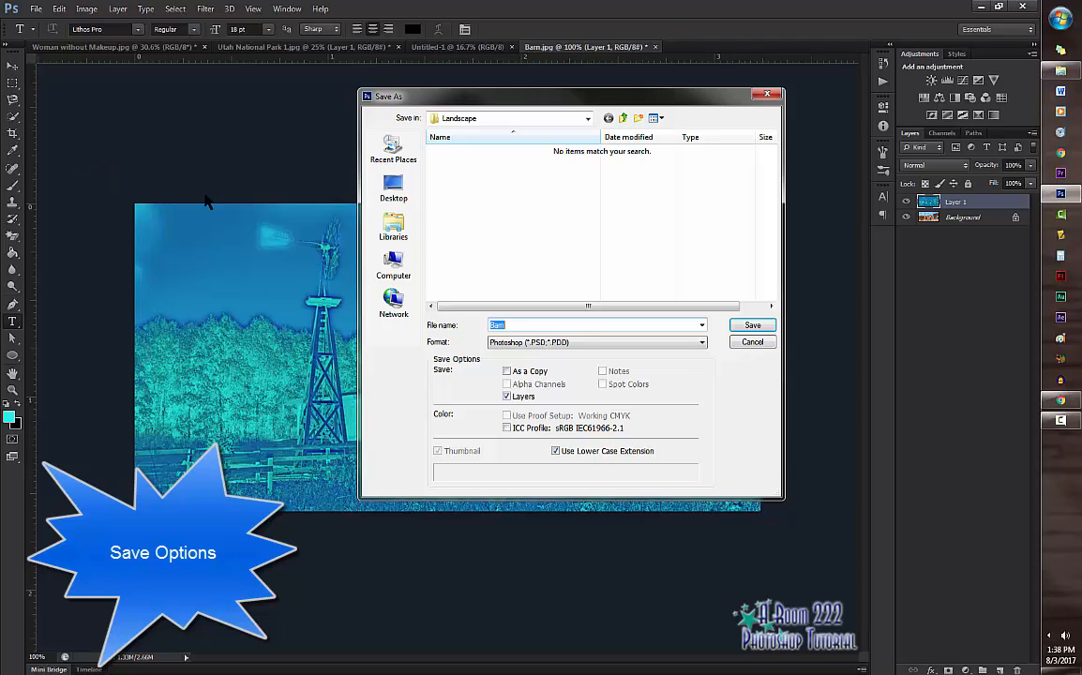
{"action": "left_click", "coordinate": [557, 344]}
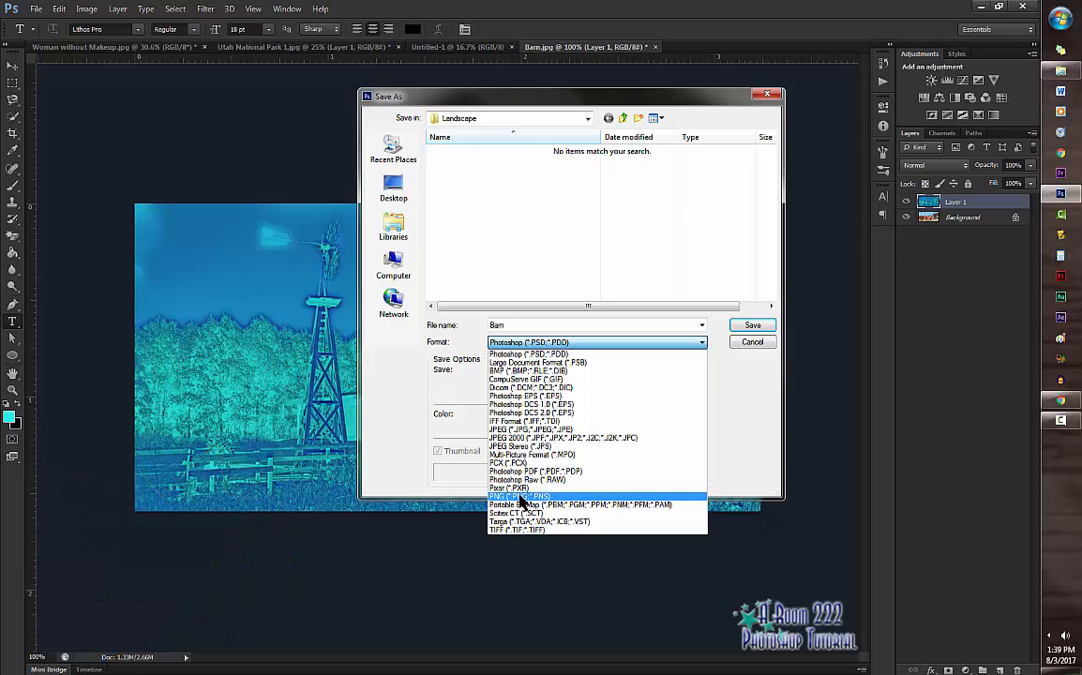
{"action": "left_click", "coordinate": [795, 350]}
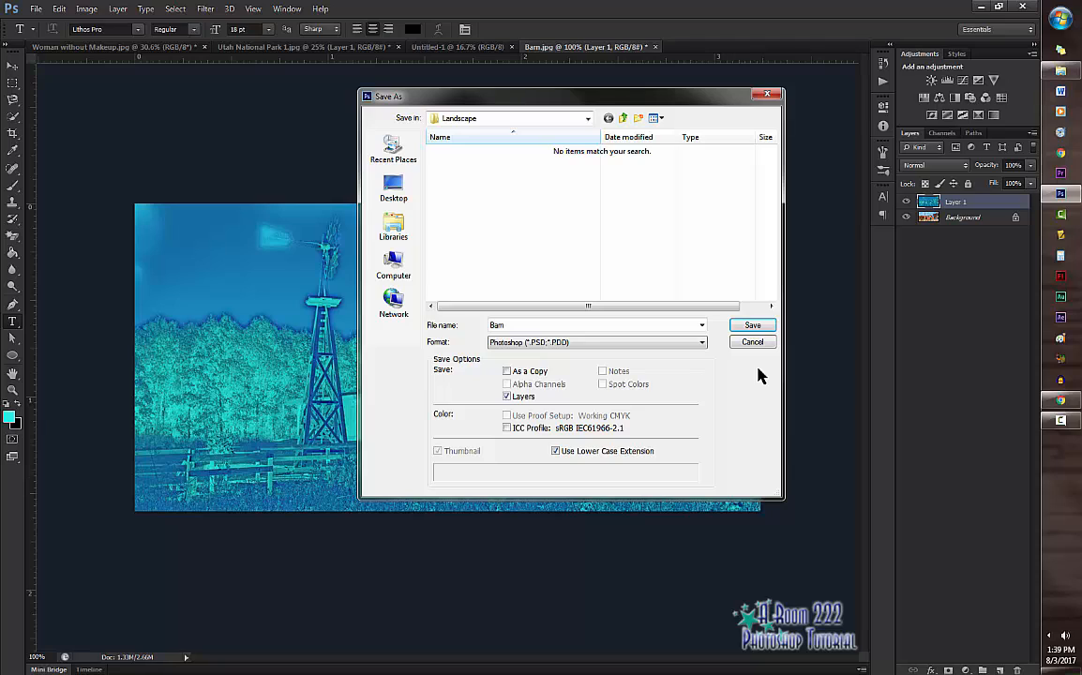